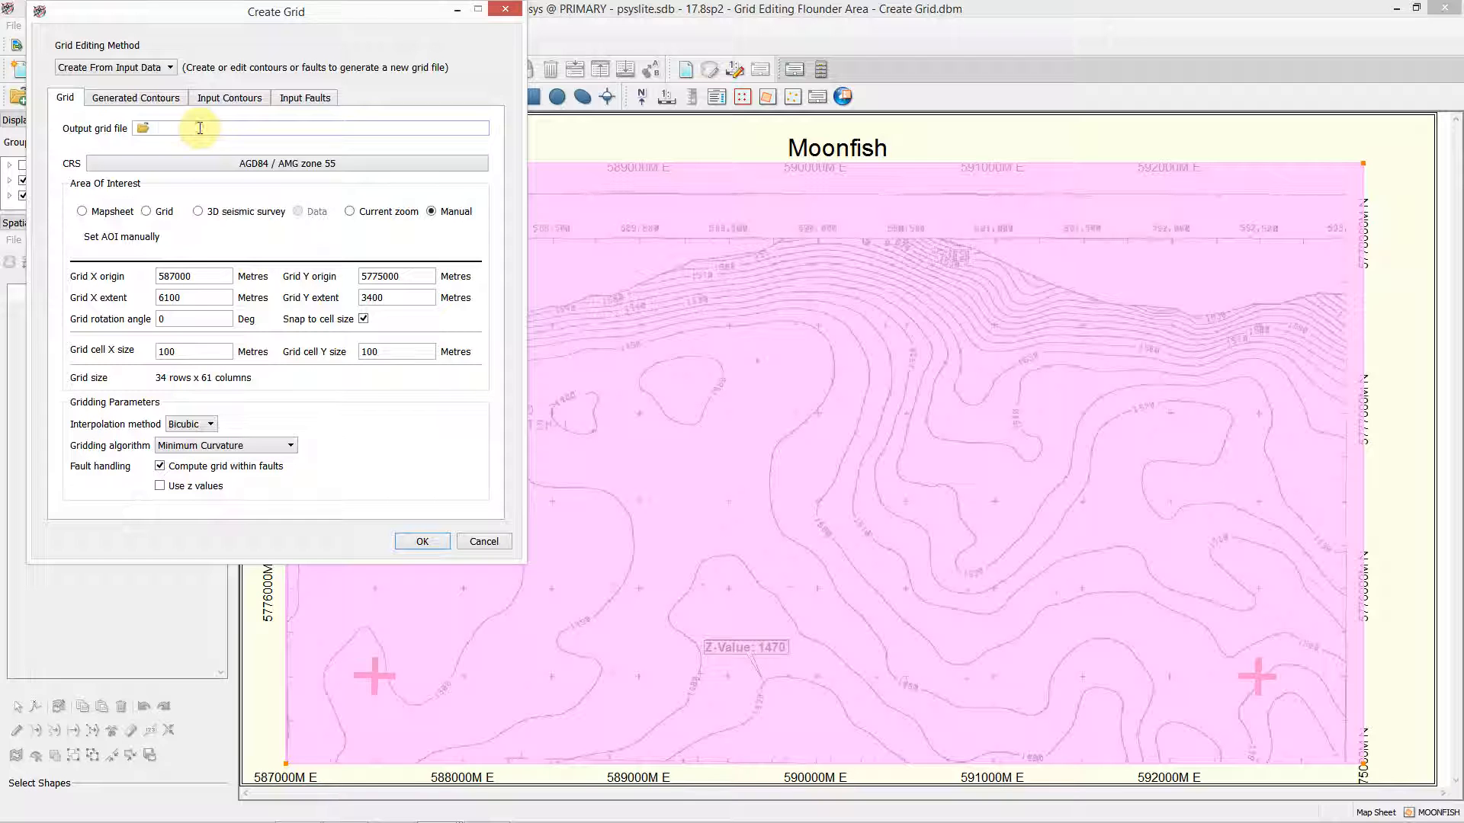
# - Name the output grid file Top_Latrobe.gri
pyautogui.click(178, 350)
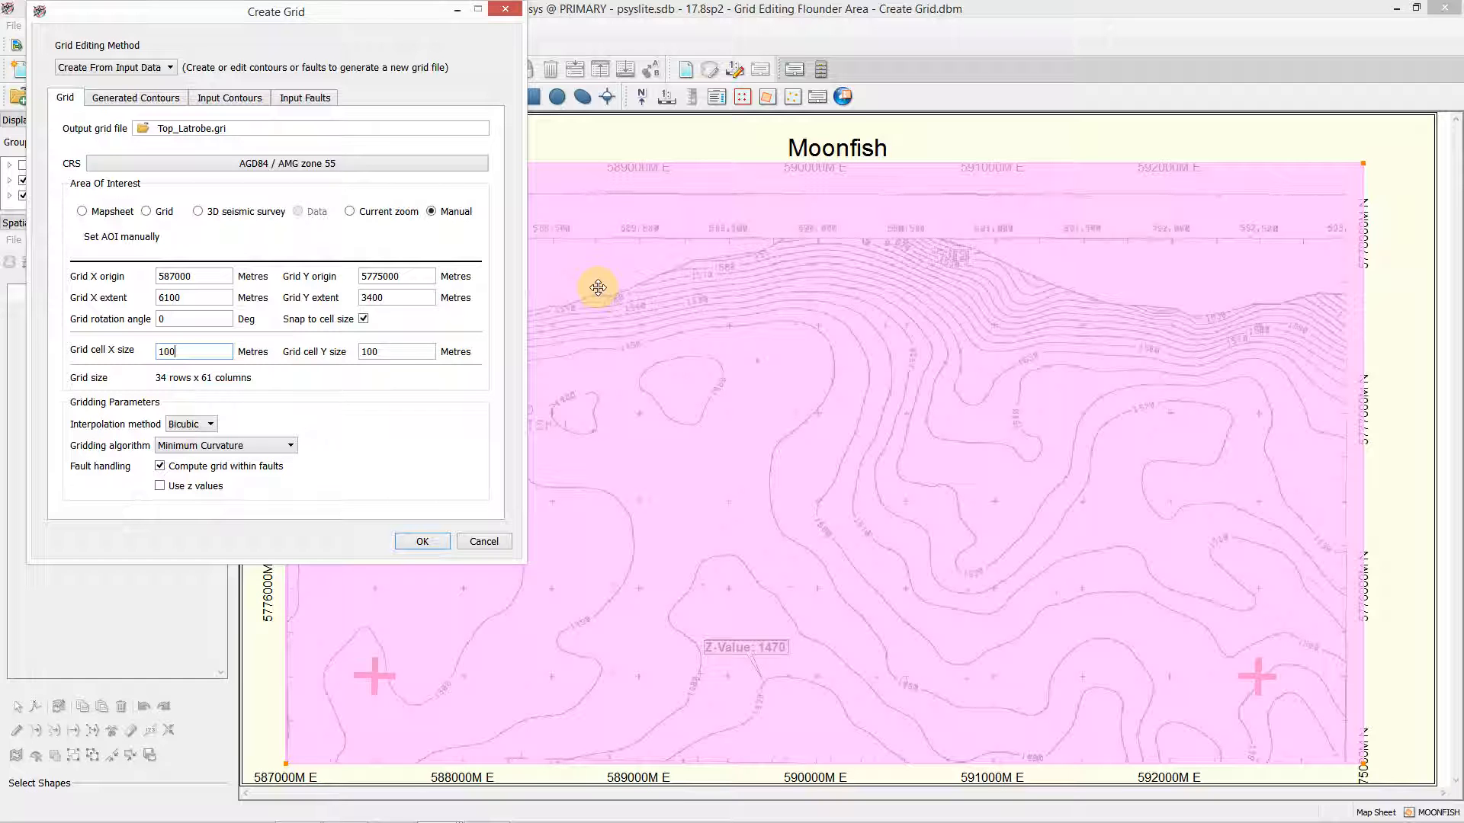
# - Try reshaping and rotating the grid's area of interest manually on the map
pyautogui.click(1001, 249)
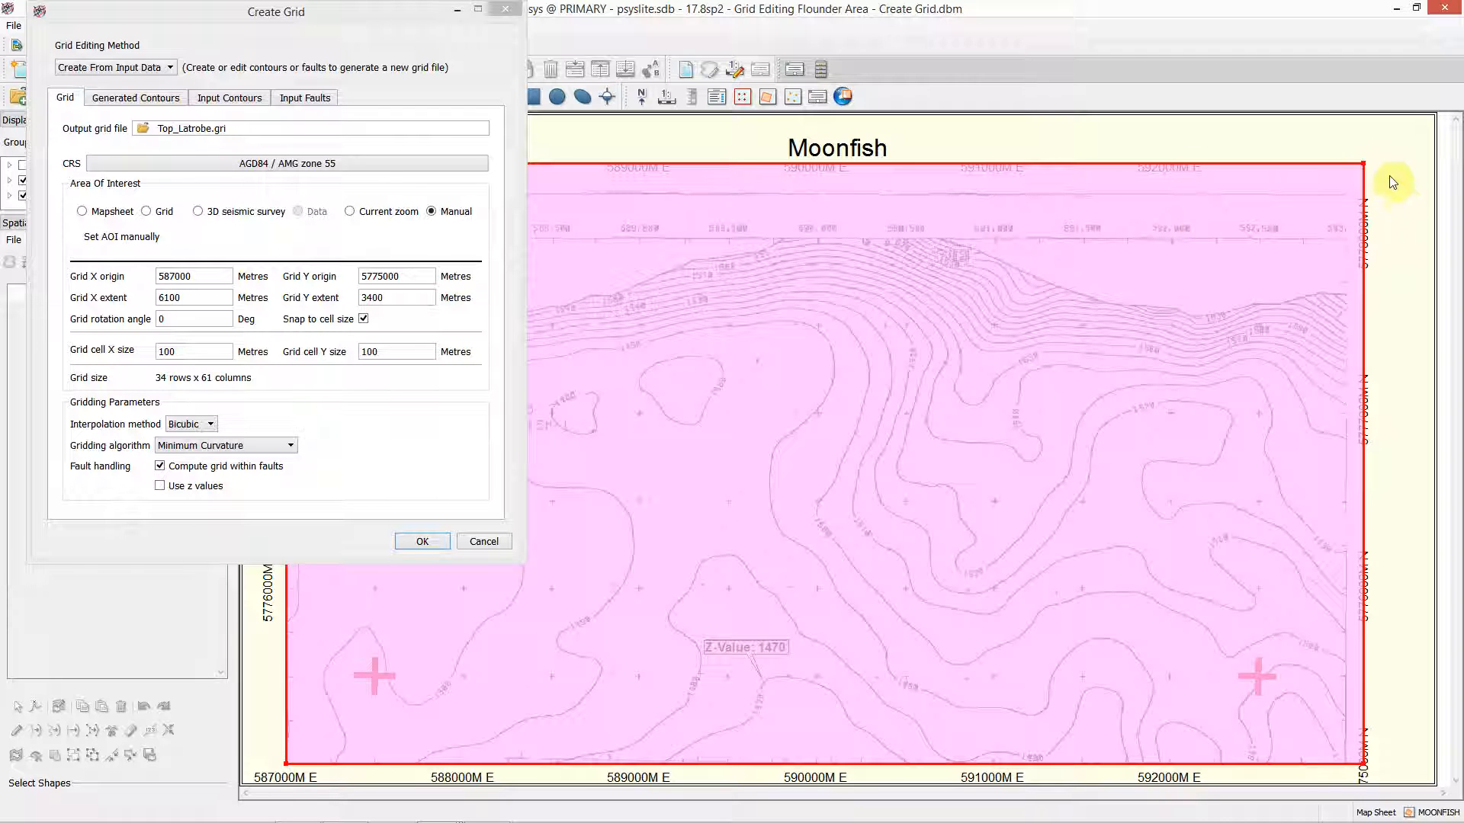
pyautogui.moveTo(1364, 159)
pyautogui.mouseDown()
pyautogui.moveTo(1189, 304)
pyautogui.moveTo(1385, 147)
pyautogui.moveTo(1236, 248)
pyautogui.moveTo(1251, 222)
pyautogui.moveTo(1368, 183)
pyautogui.mouseUp()
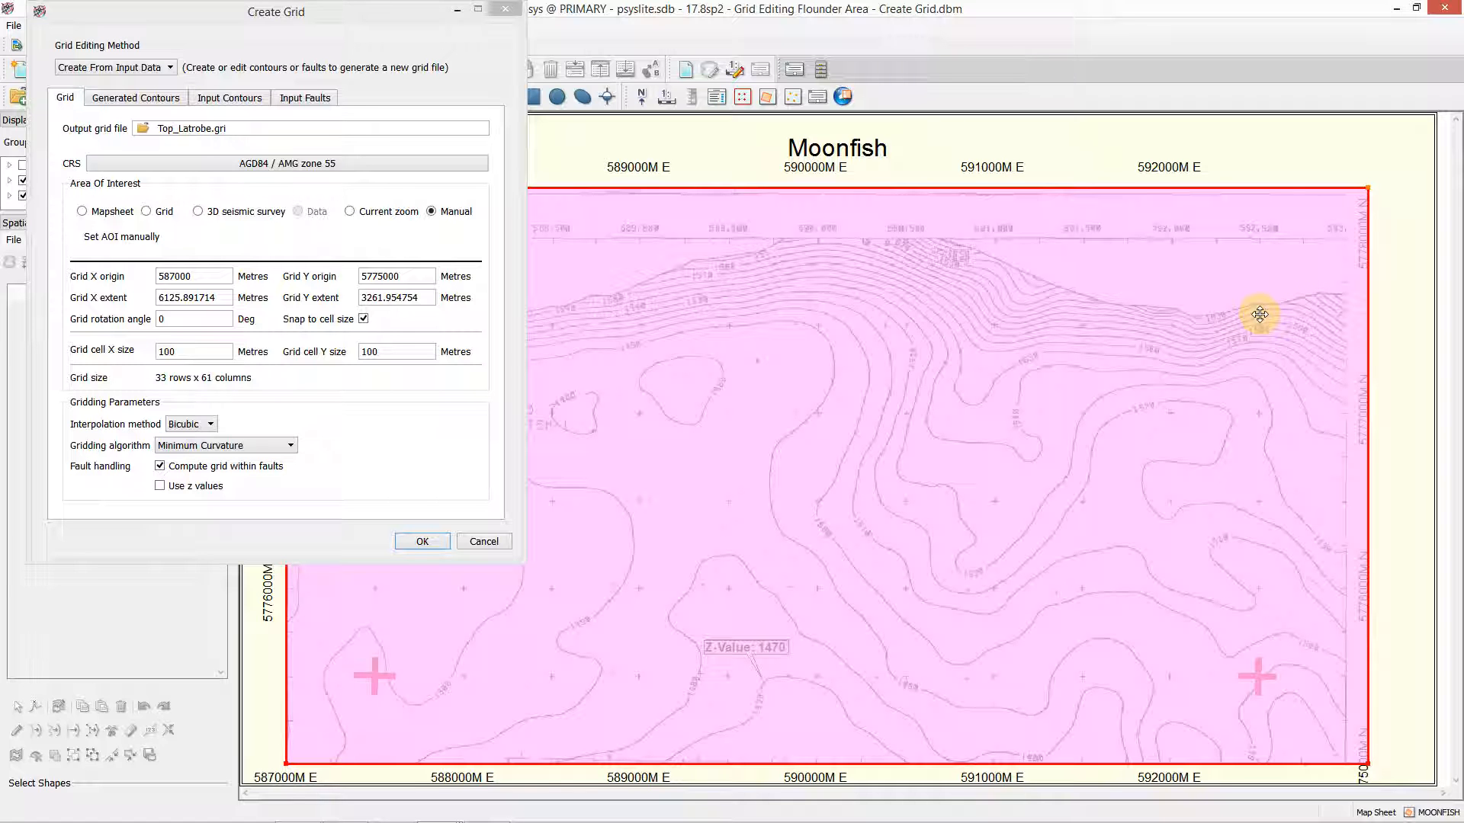
pyautogui.scroll(4, 1259, 314)
pyautogui.scroll(-6, 1260, 314)
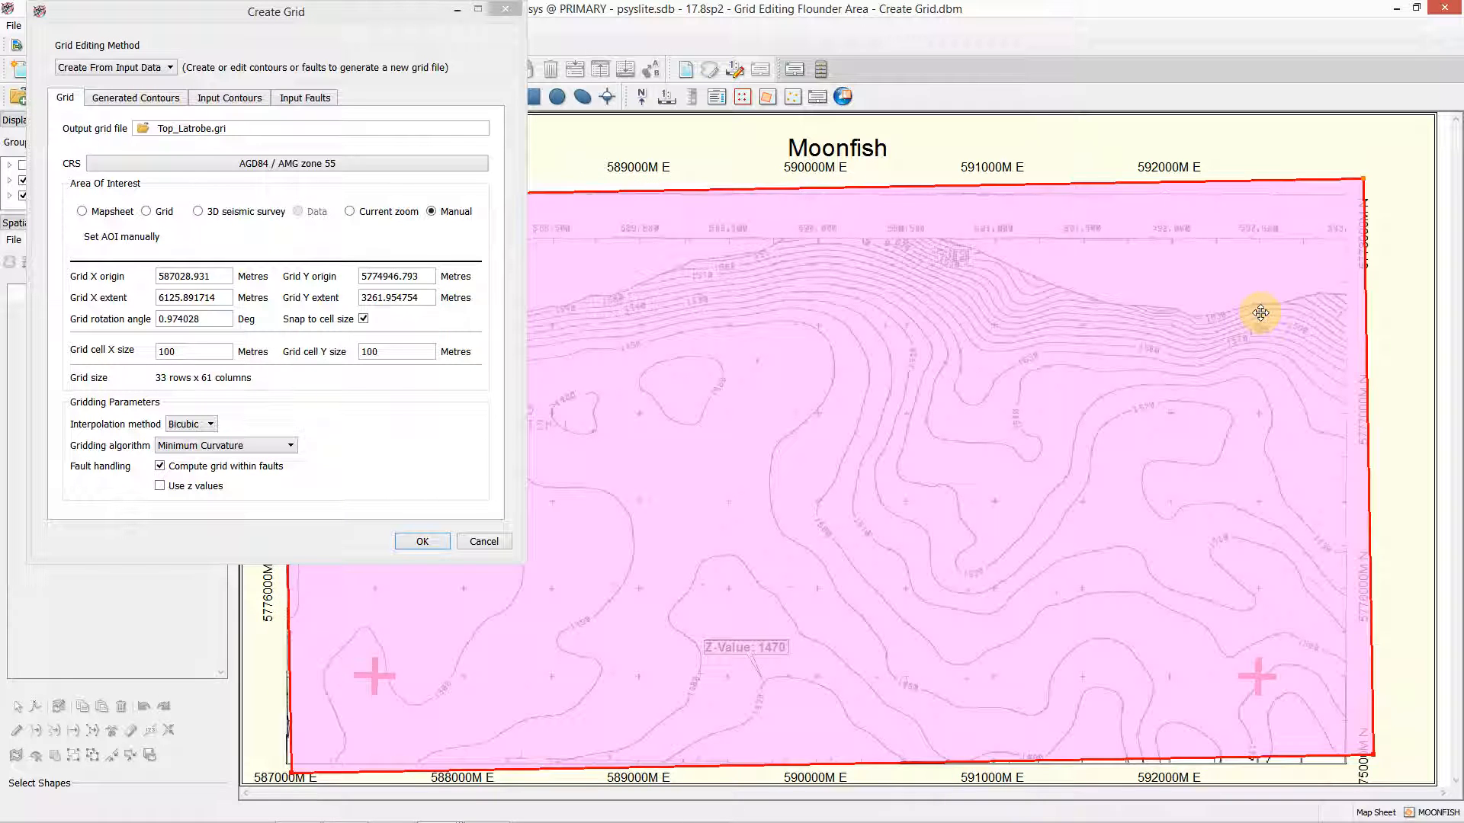
pyautogui.scroll(-2, 1260, 313)
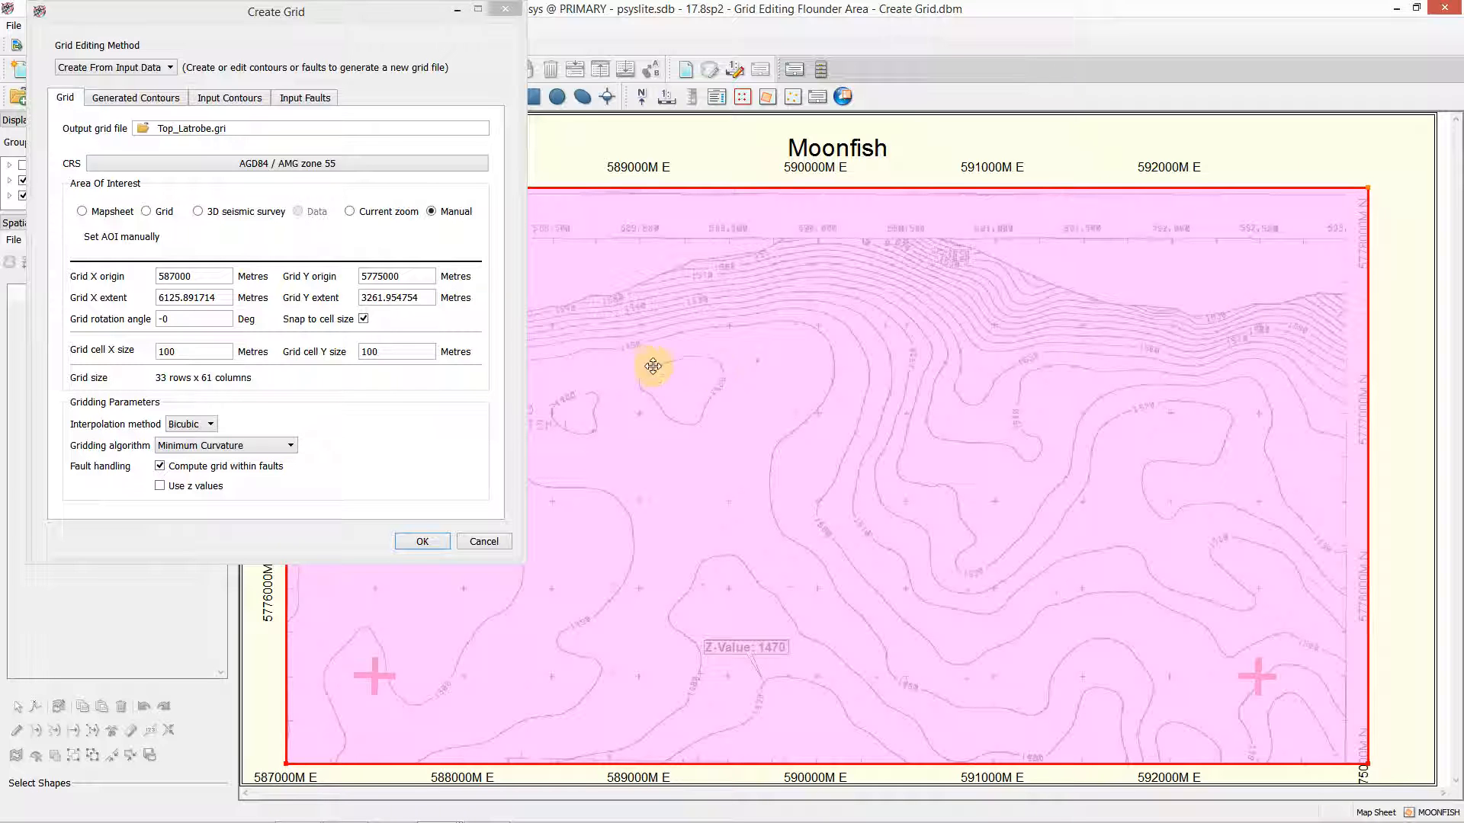
pyautogui.click(490, 373)
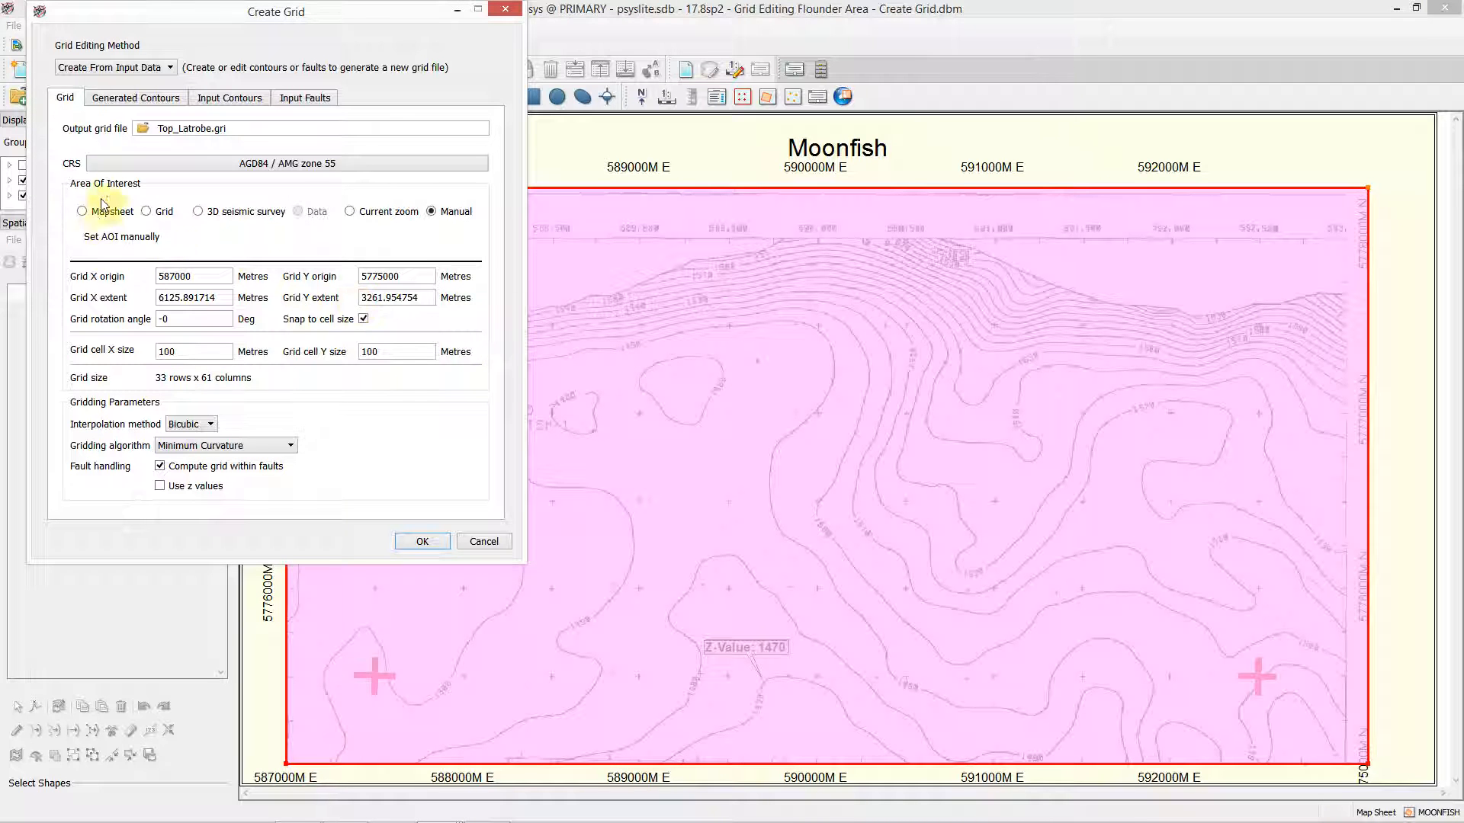
# - Take the grid's area of interest from the MOONFISH mapsheet and review the generated contour settings
pyautogui.click(81, 212)
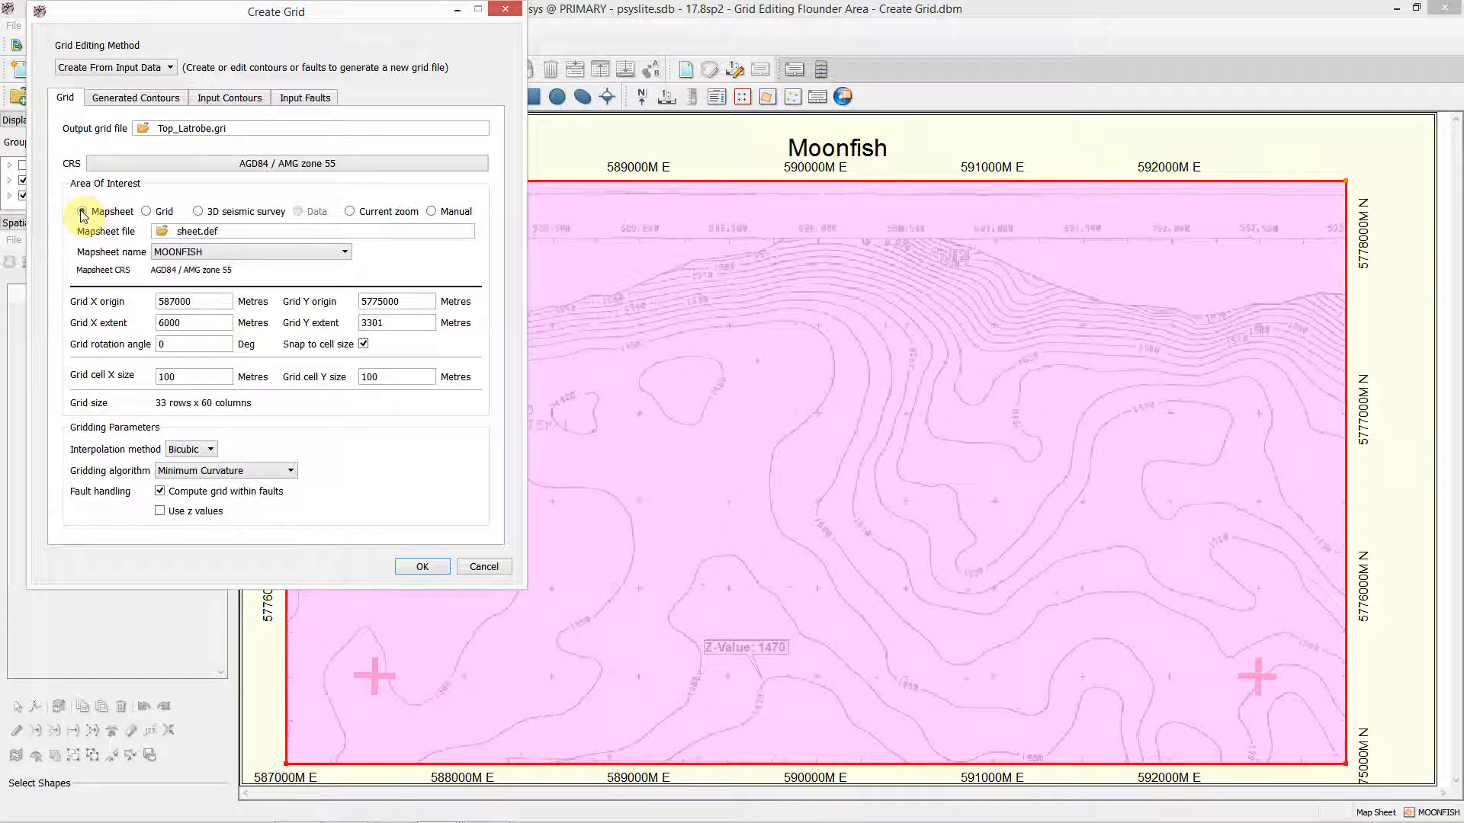
pyautogui.click(124, 100)
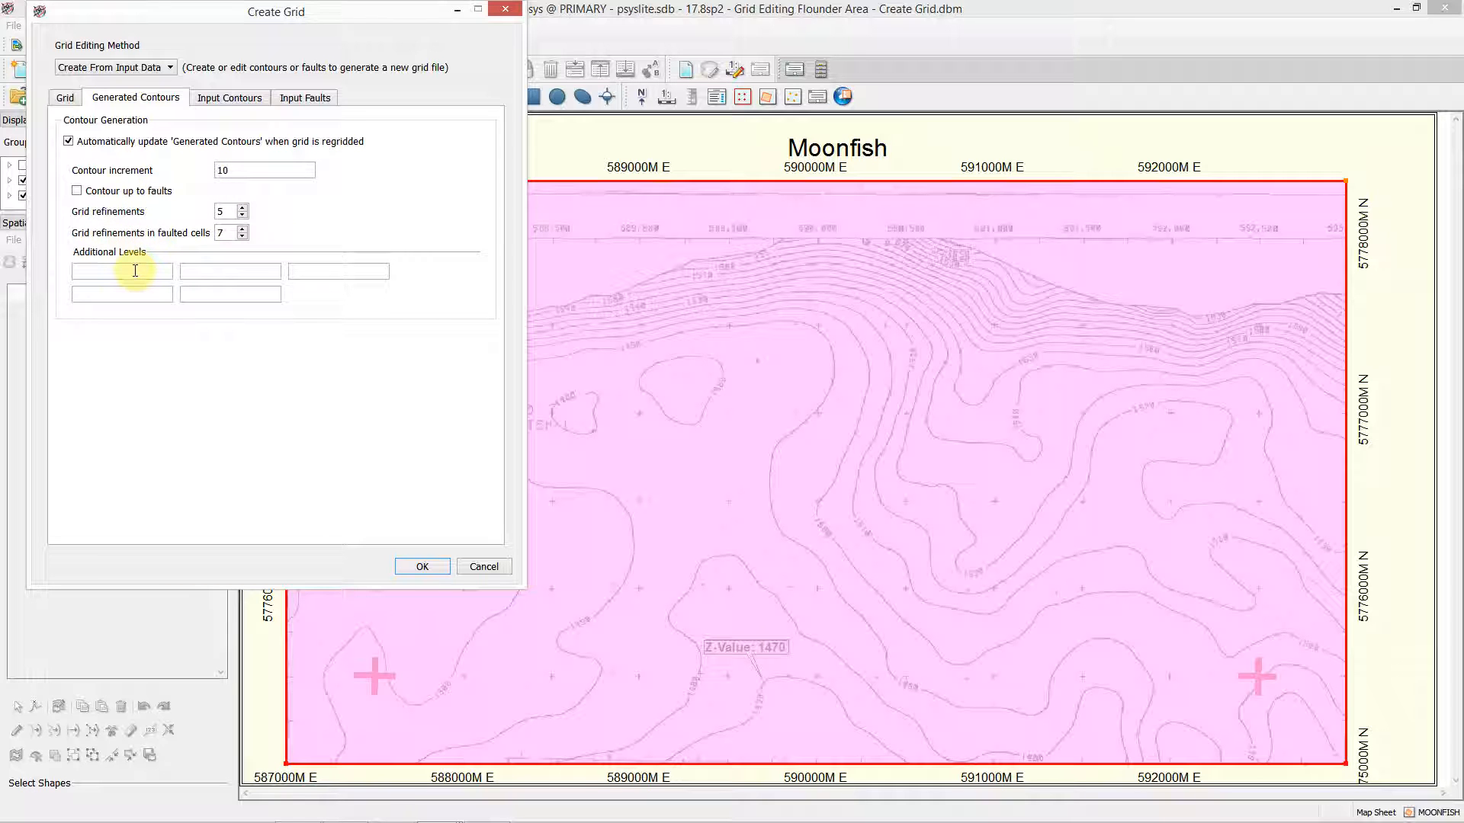
# - Choose Create File for the input contours Top_Latrobe_input.con and create the grid
pyautogui.click(229, 101)
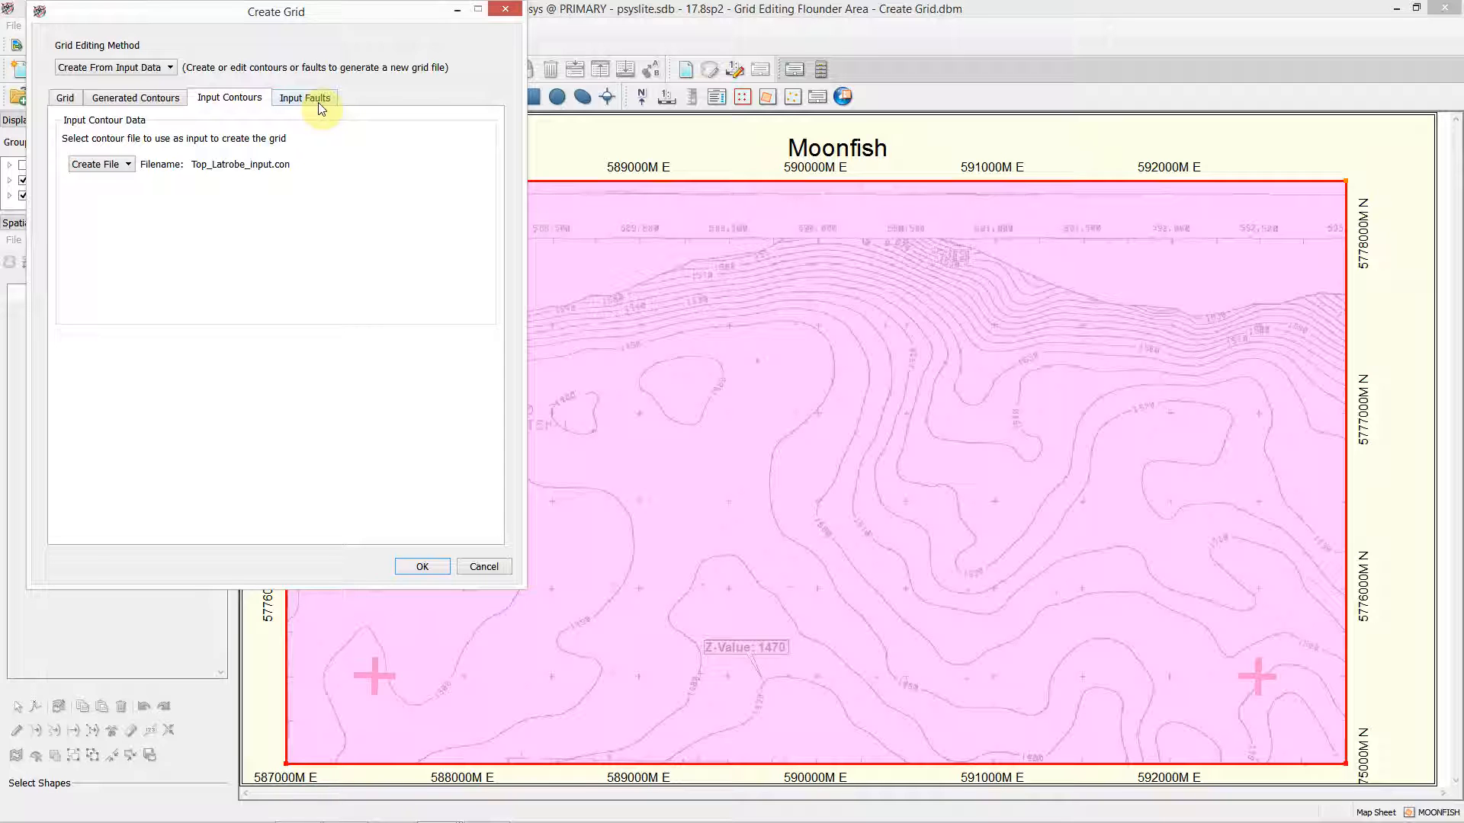
pyautogui.click(127, 166)
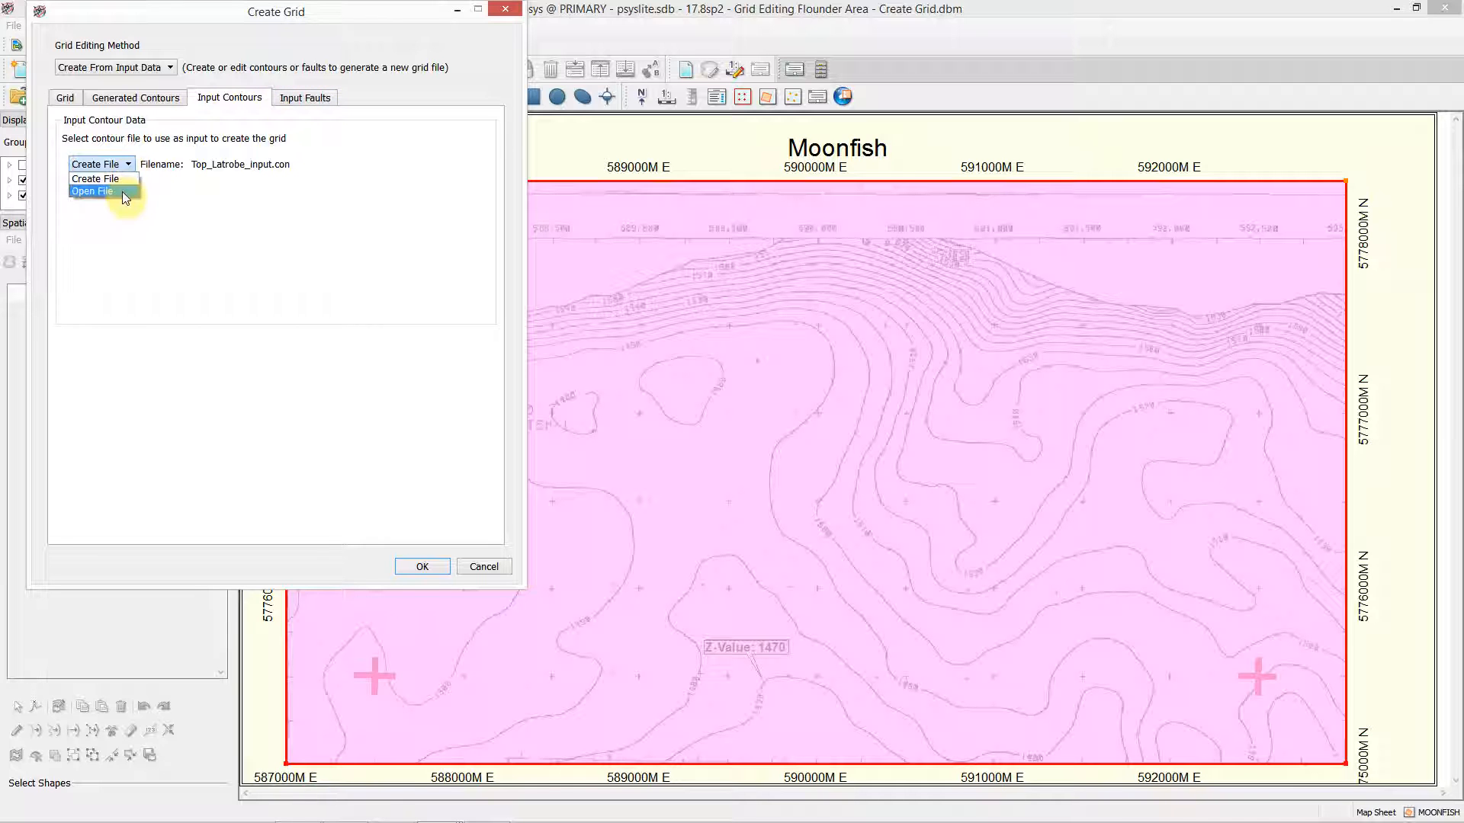
pyautogui.click(122, 190)
pyautogui.click(124, 164)
pyautogui.click(123, 180)
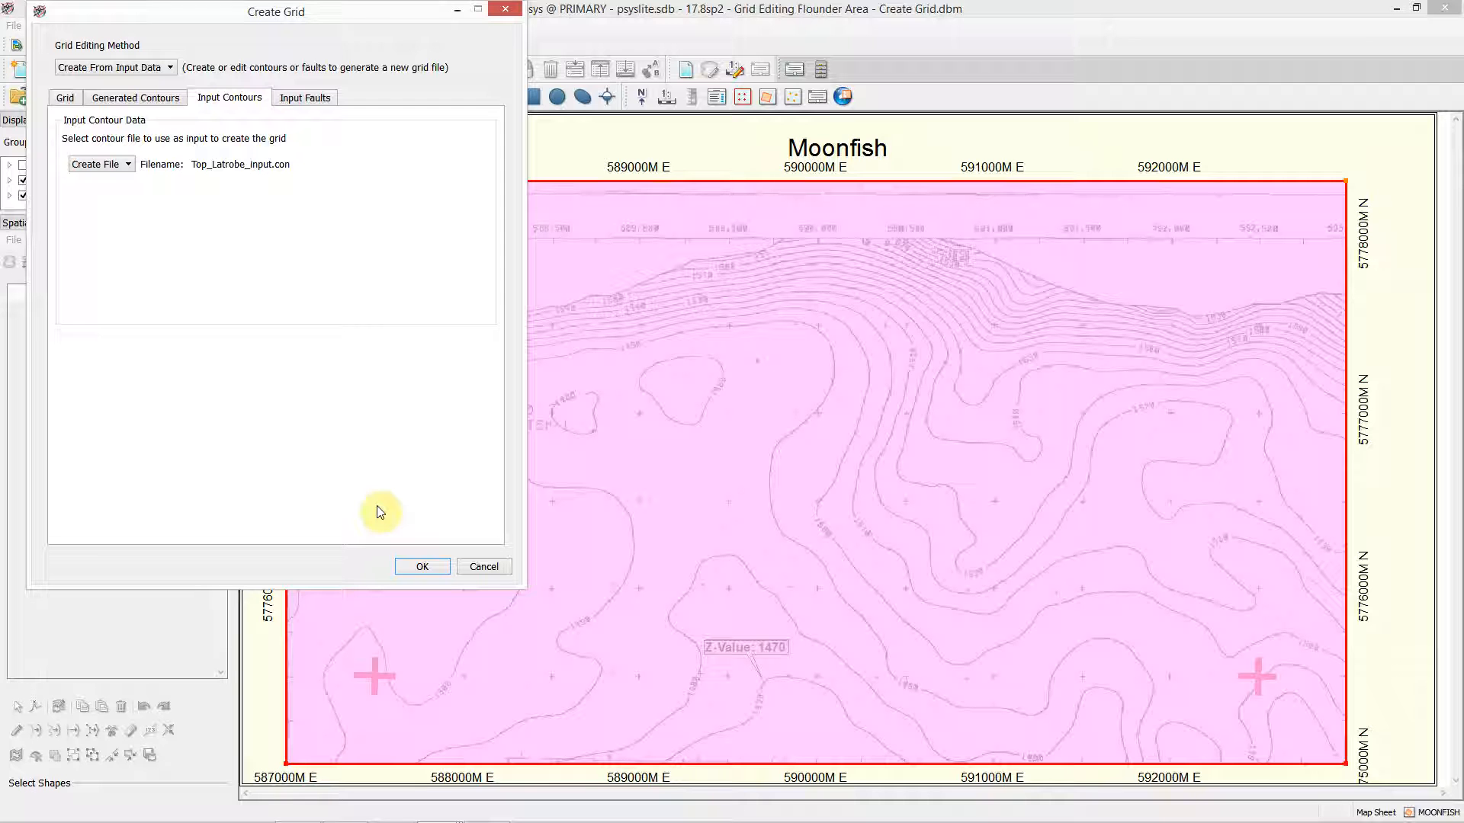
pyautogui.click(416, 568)
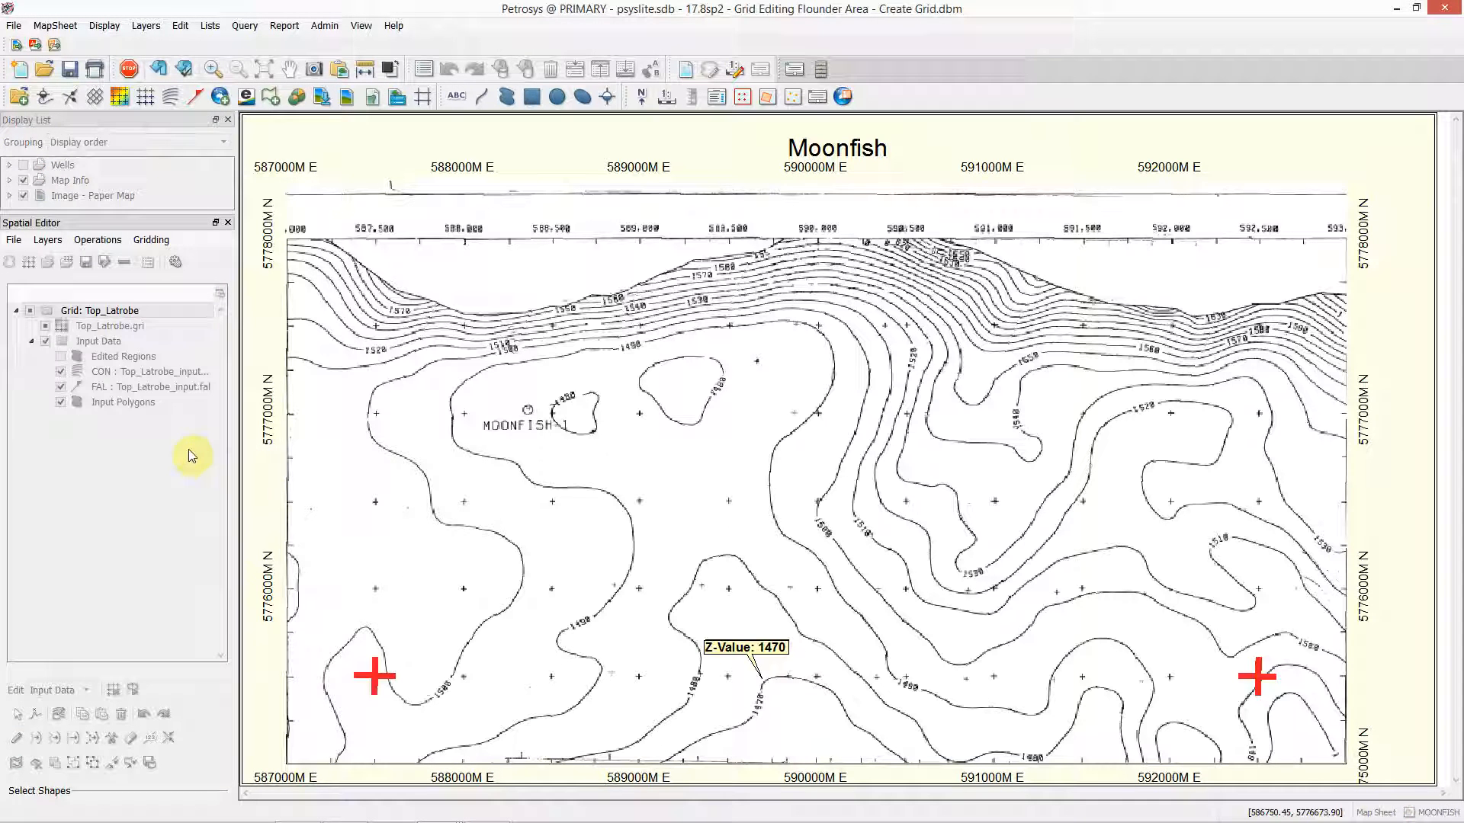
pyautogui.click(136, 311)
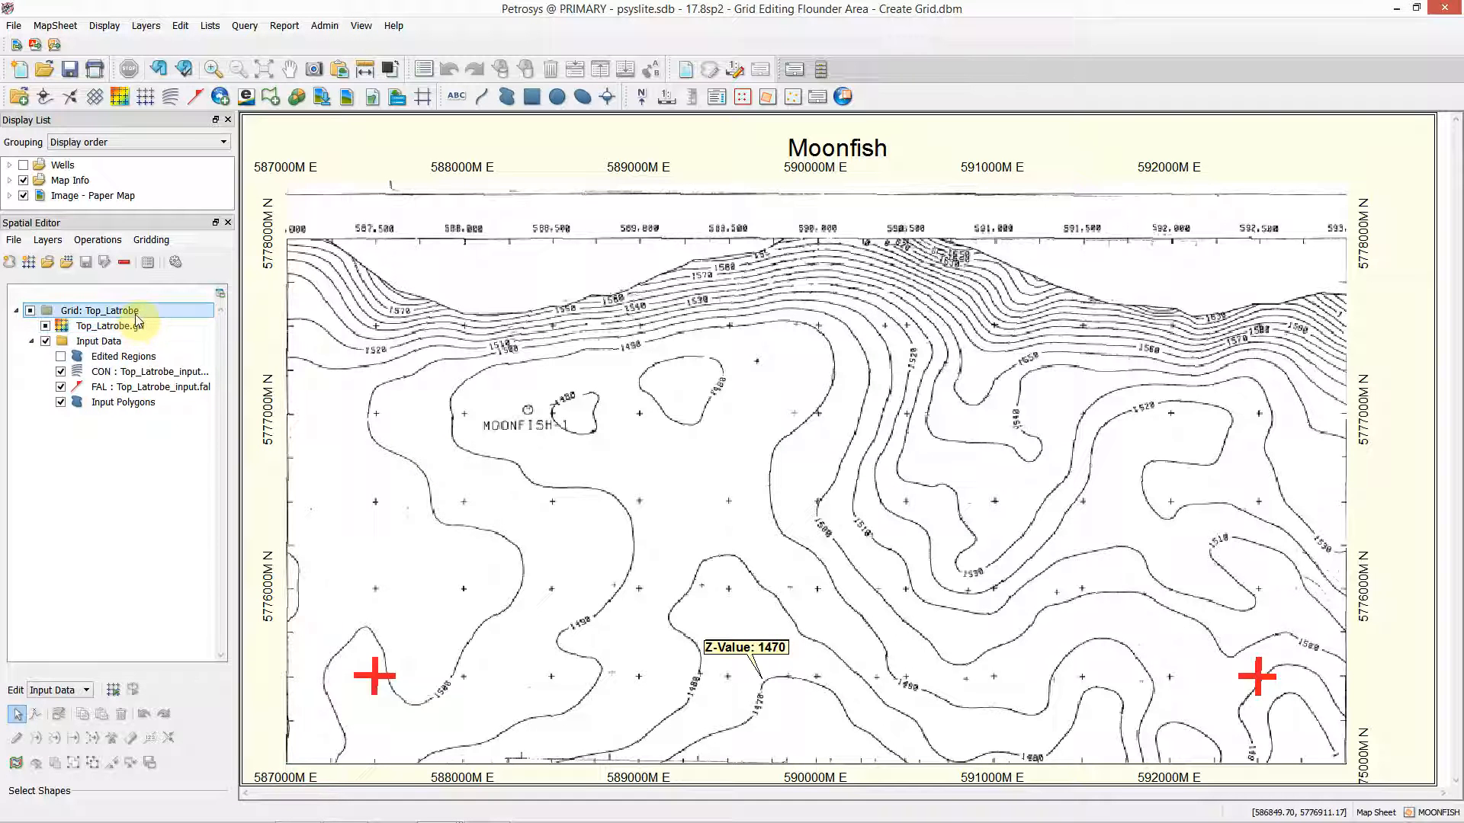
pyautogui.click(129, 327)
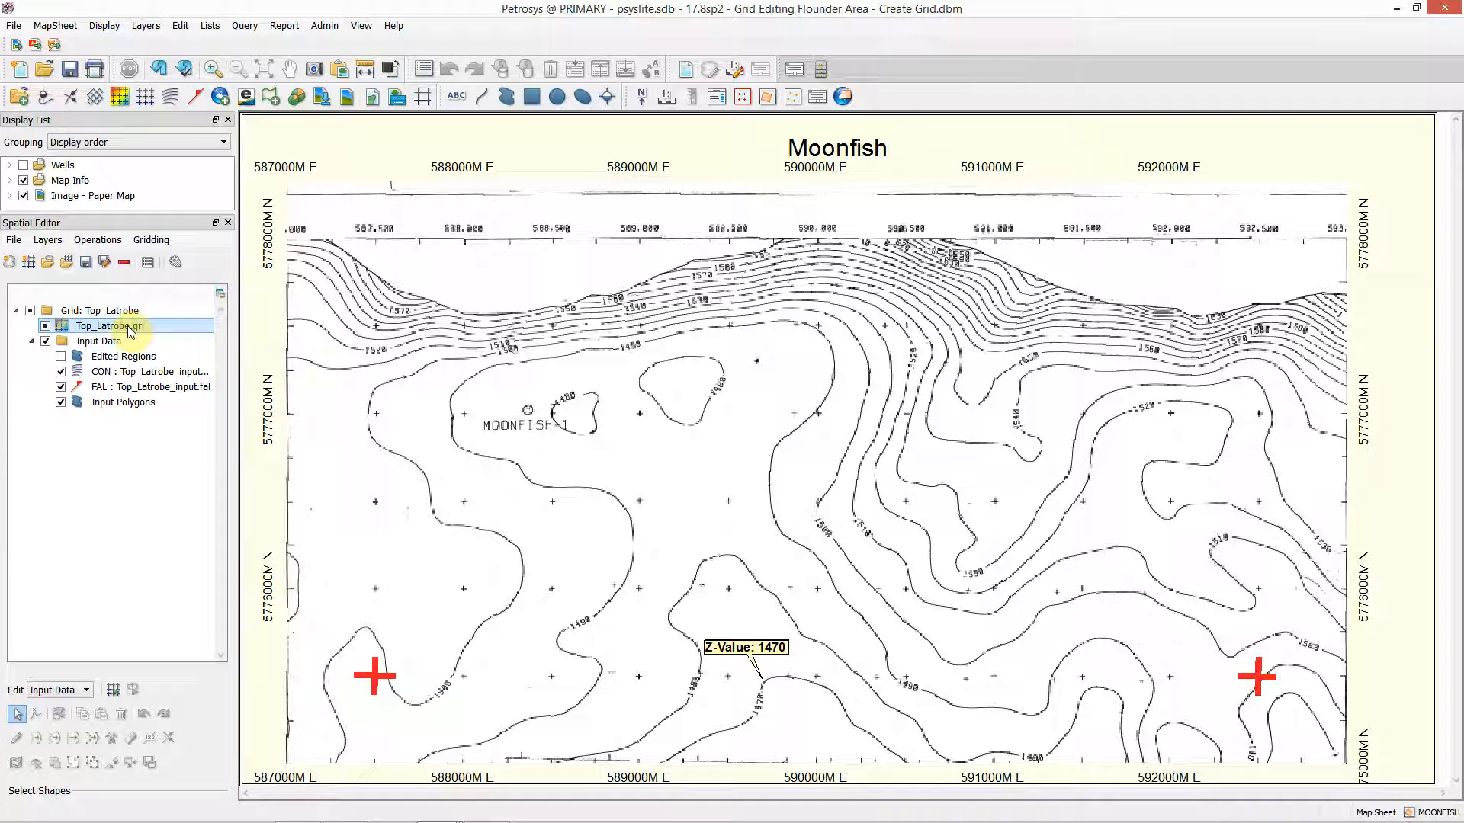
pyautogui.click(128, 341)
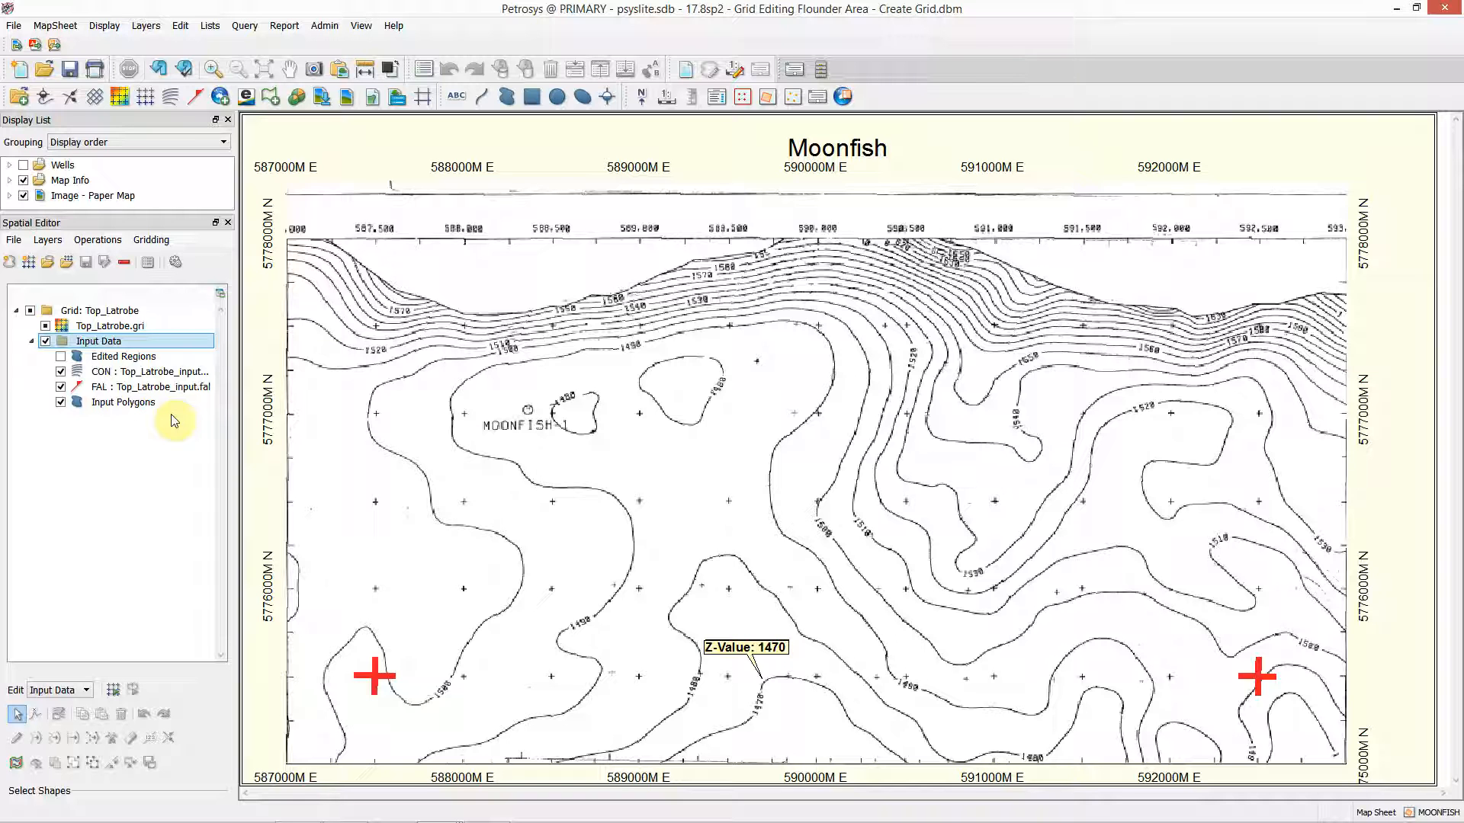
# - Style the 10-increment lines of the Top_Latrobe_input contour layer in blue with a width of 3
pyautogui.doubleClick(145, 373)
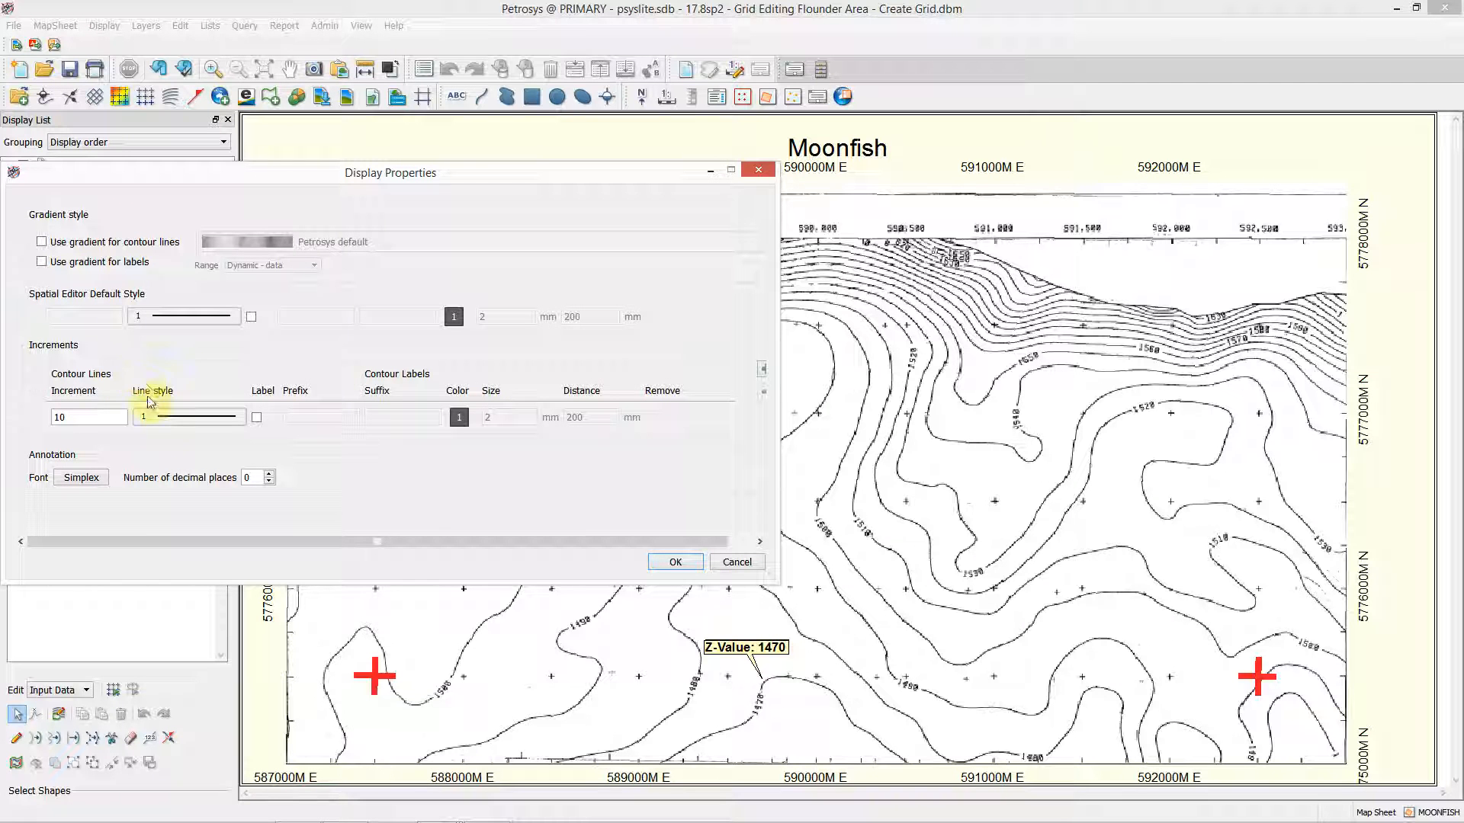
pyautogui.click(162, 416)
pyautogui.click(328, 321)
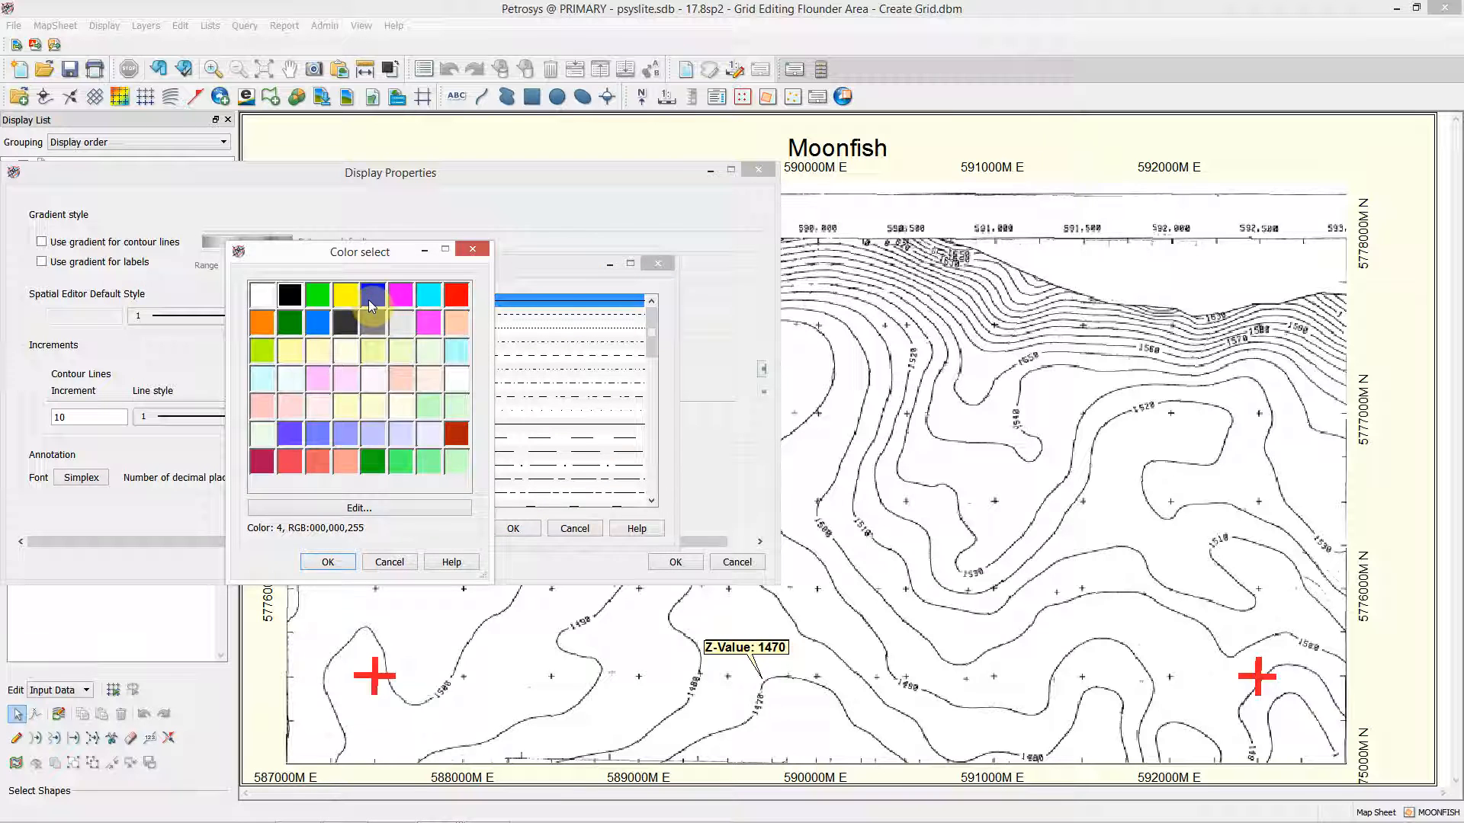
pyautogui.click(371, 298)
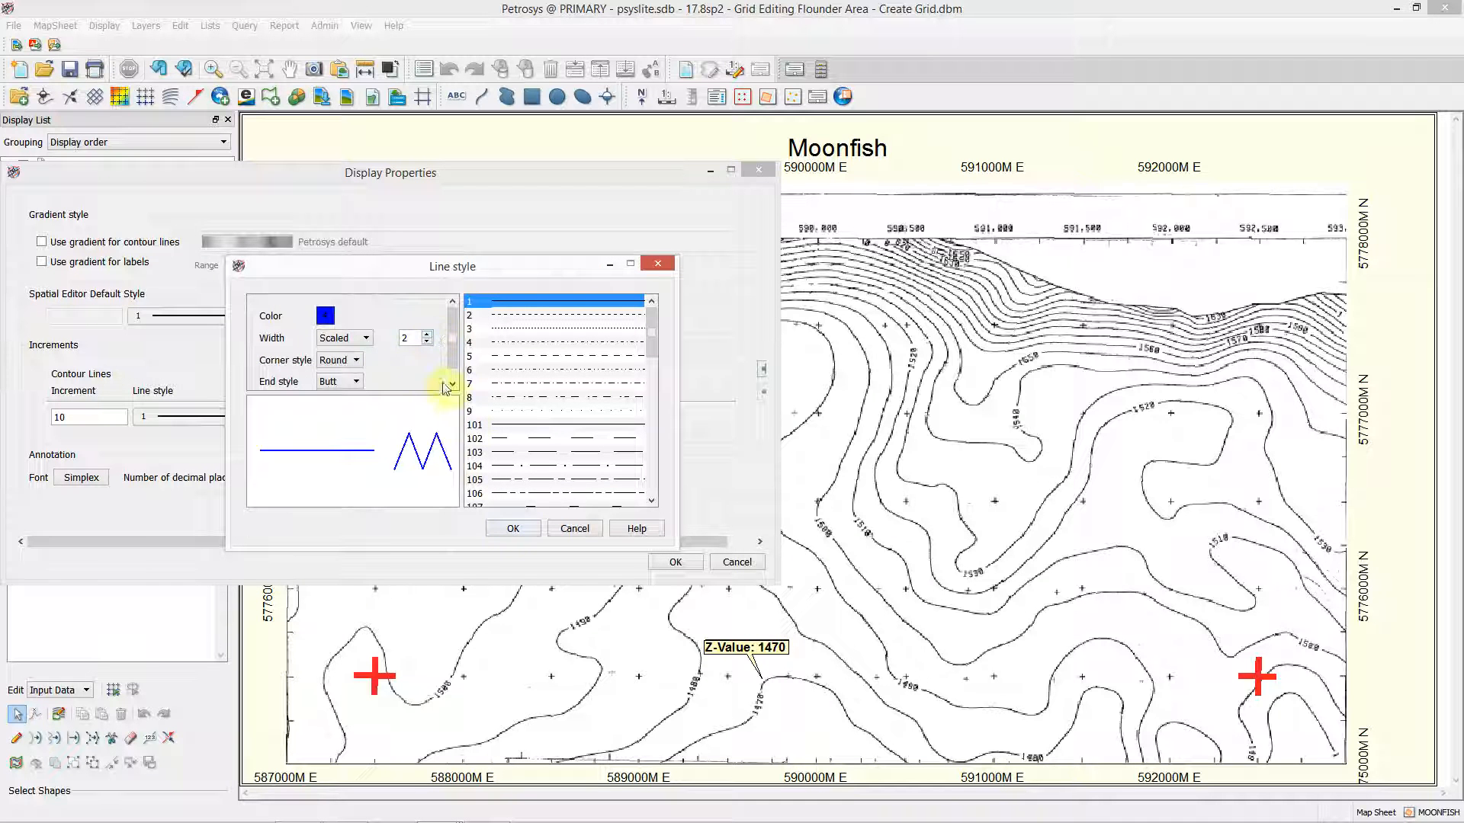
pyautogui.click(427, 334)
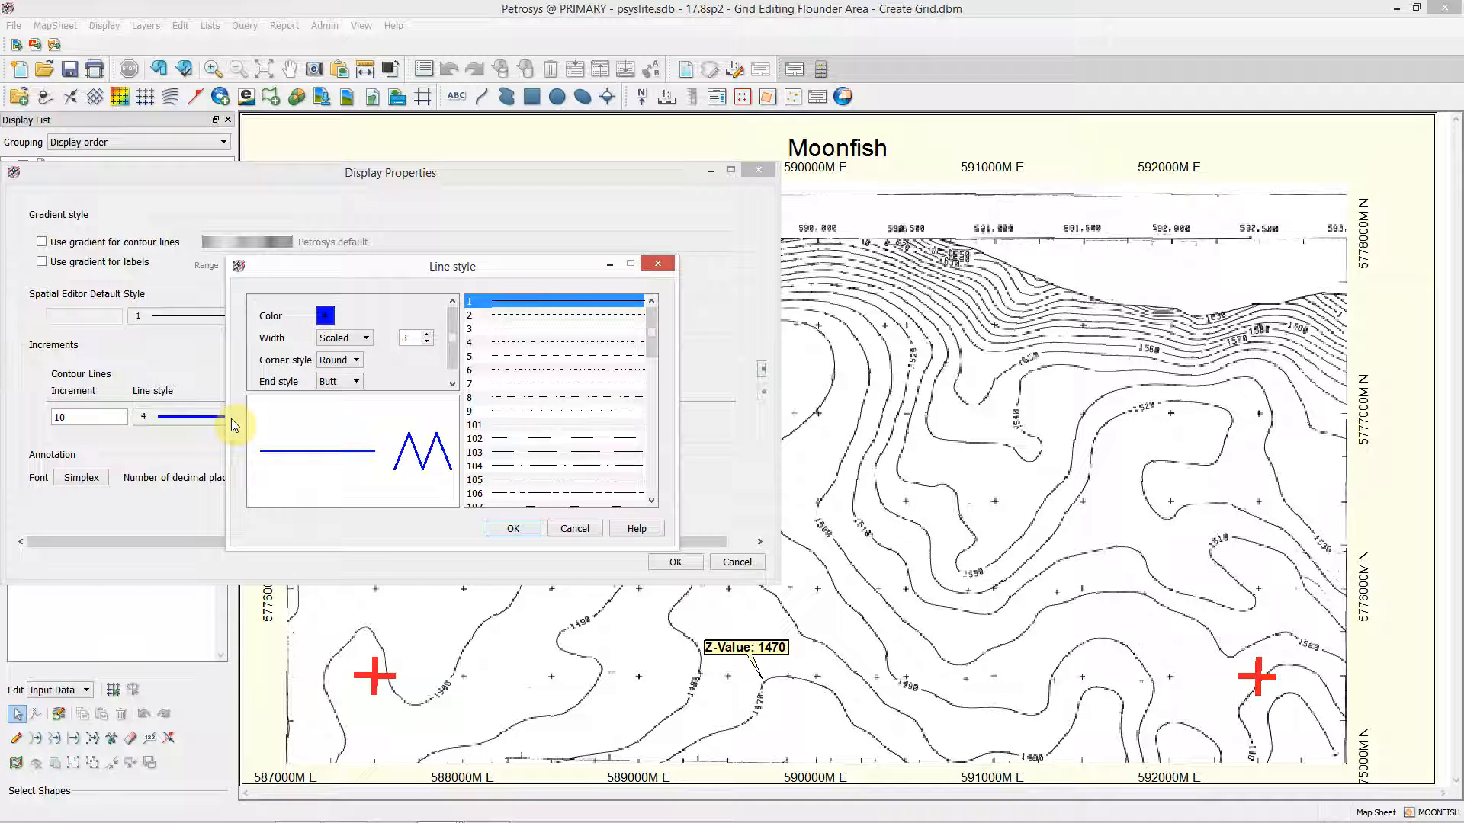
pyautogui.click(510, 529)
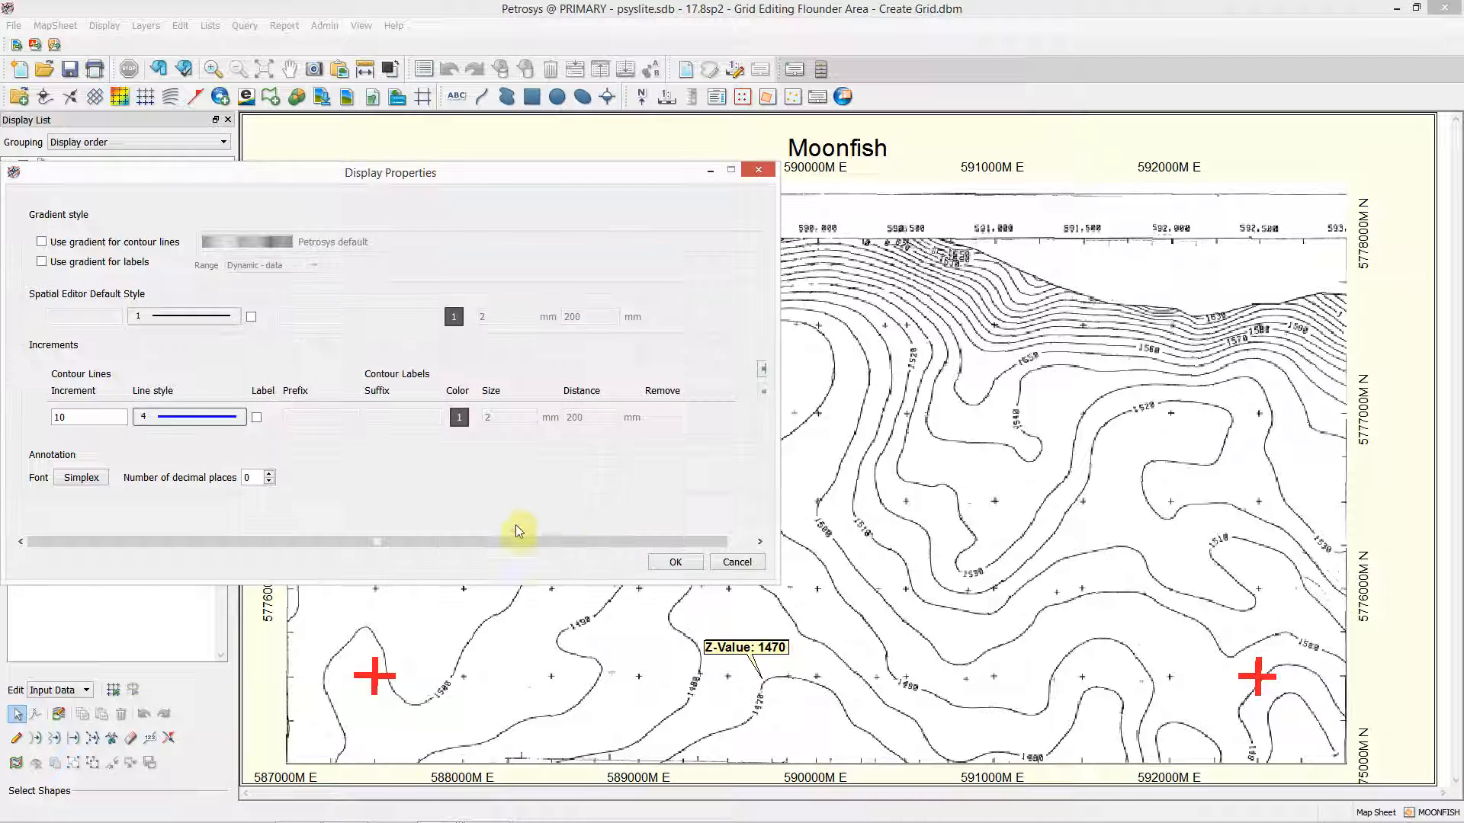
pyautogui.click(670, 562)
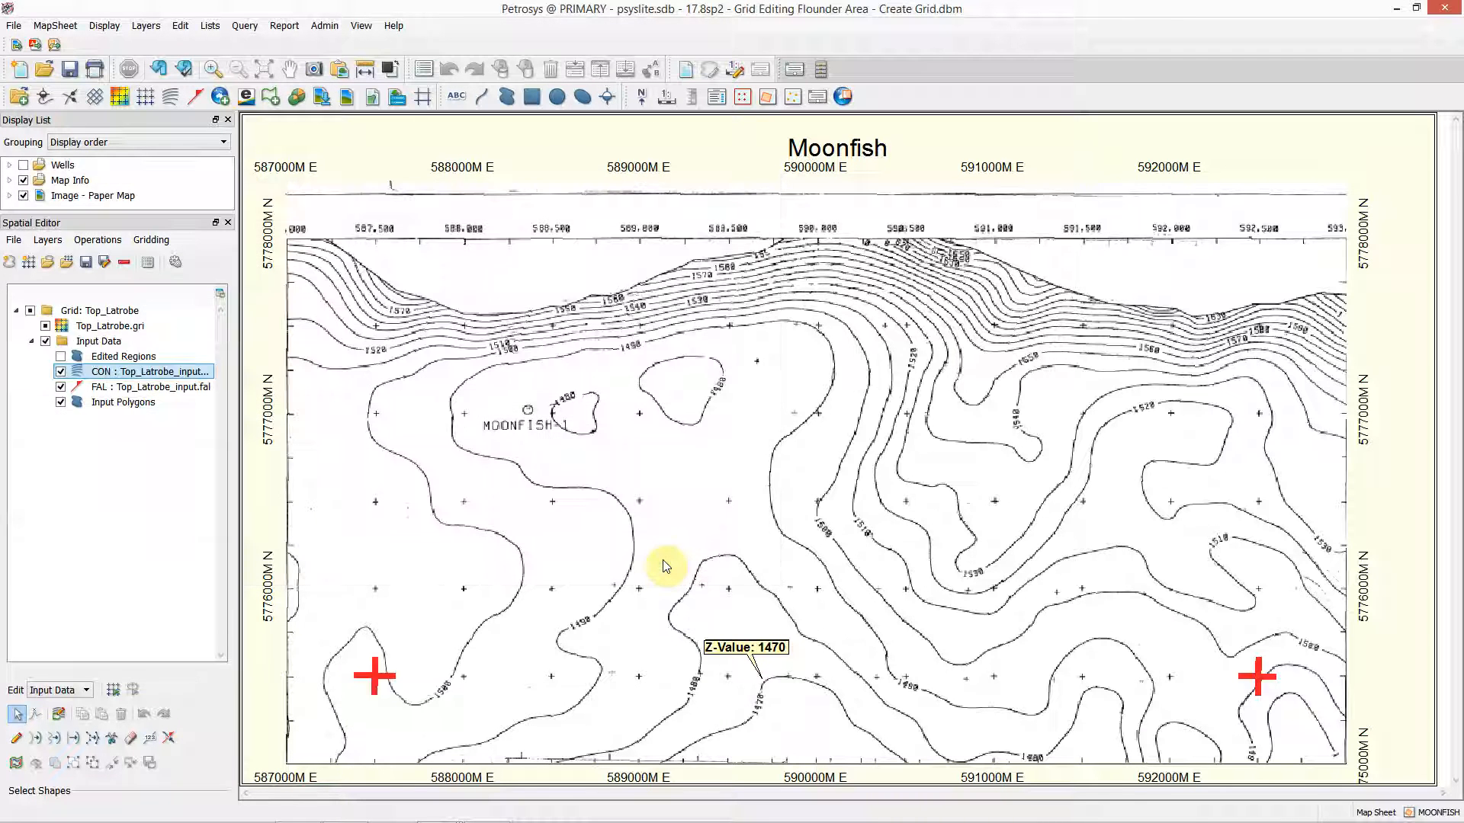
# - Begin digitizing on the input contour layer with contour level 1470 and step 10
pyautogui.click(16, 741)
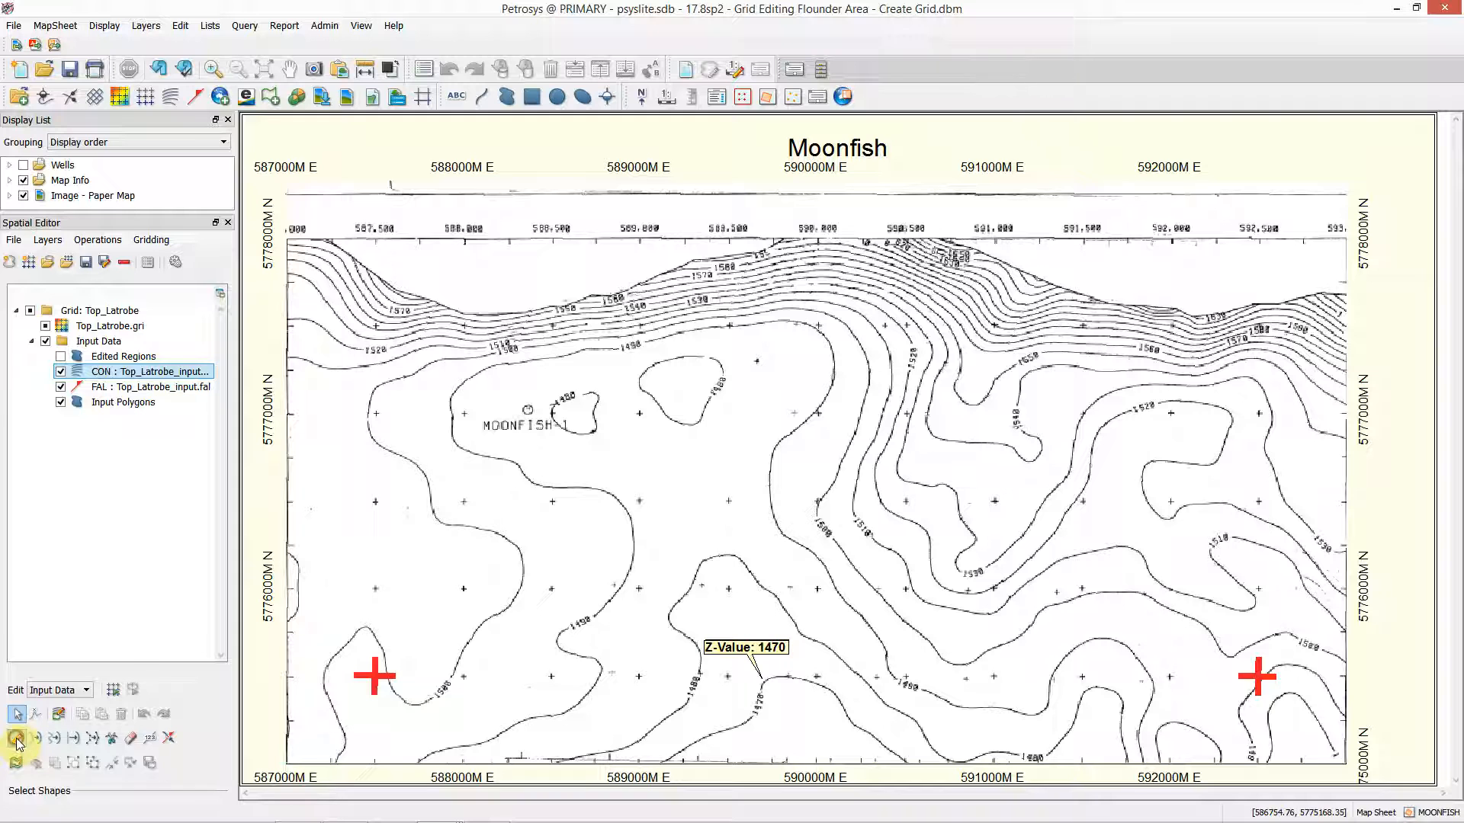
pyautogui.click(129, 764)
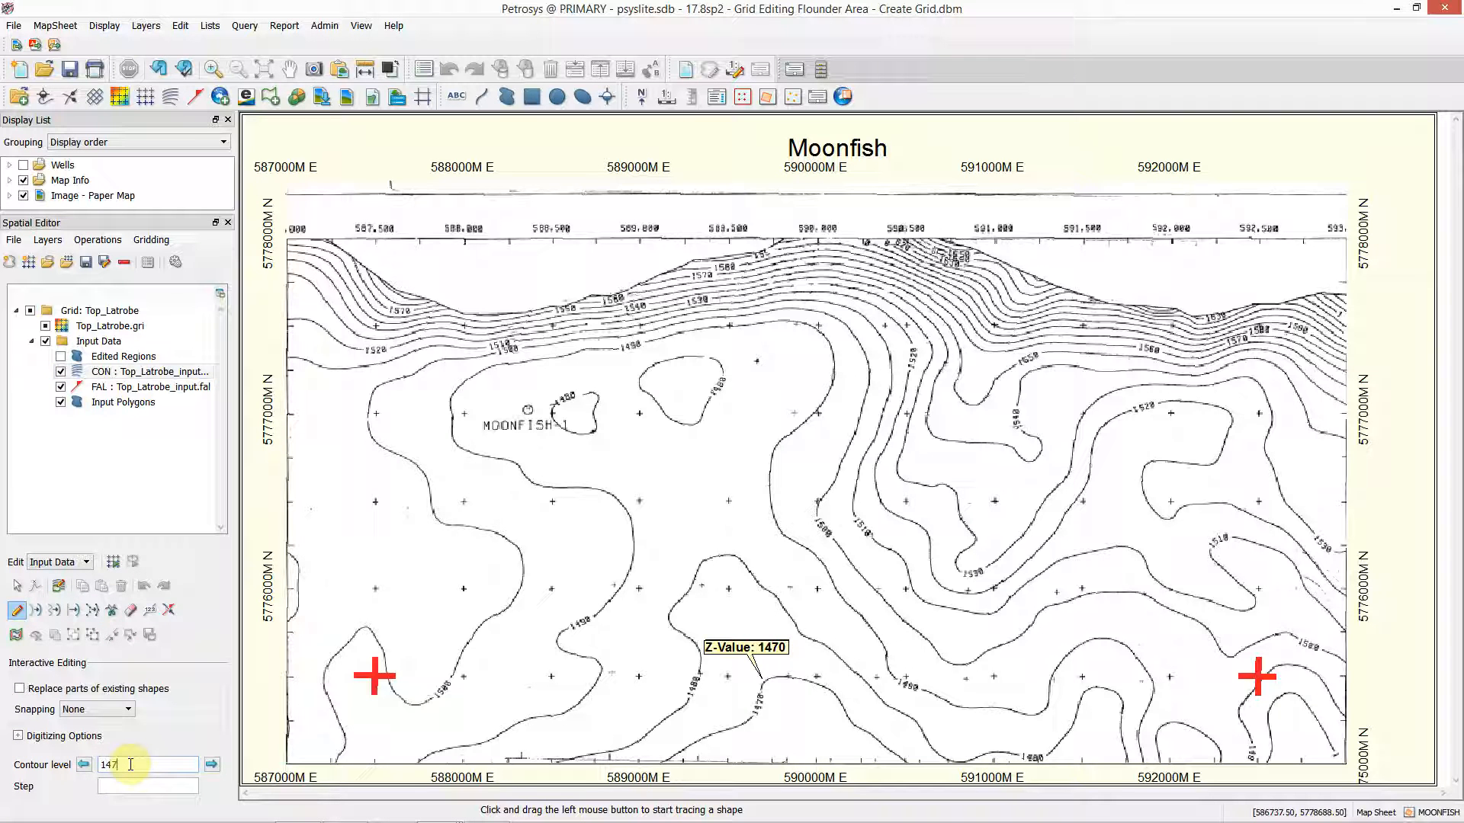
pyautogui.write('1470')
pyautogui.click(122, 788)
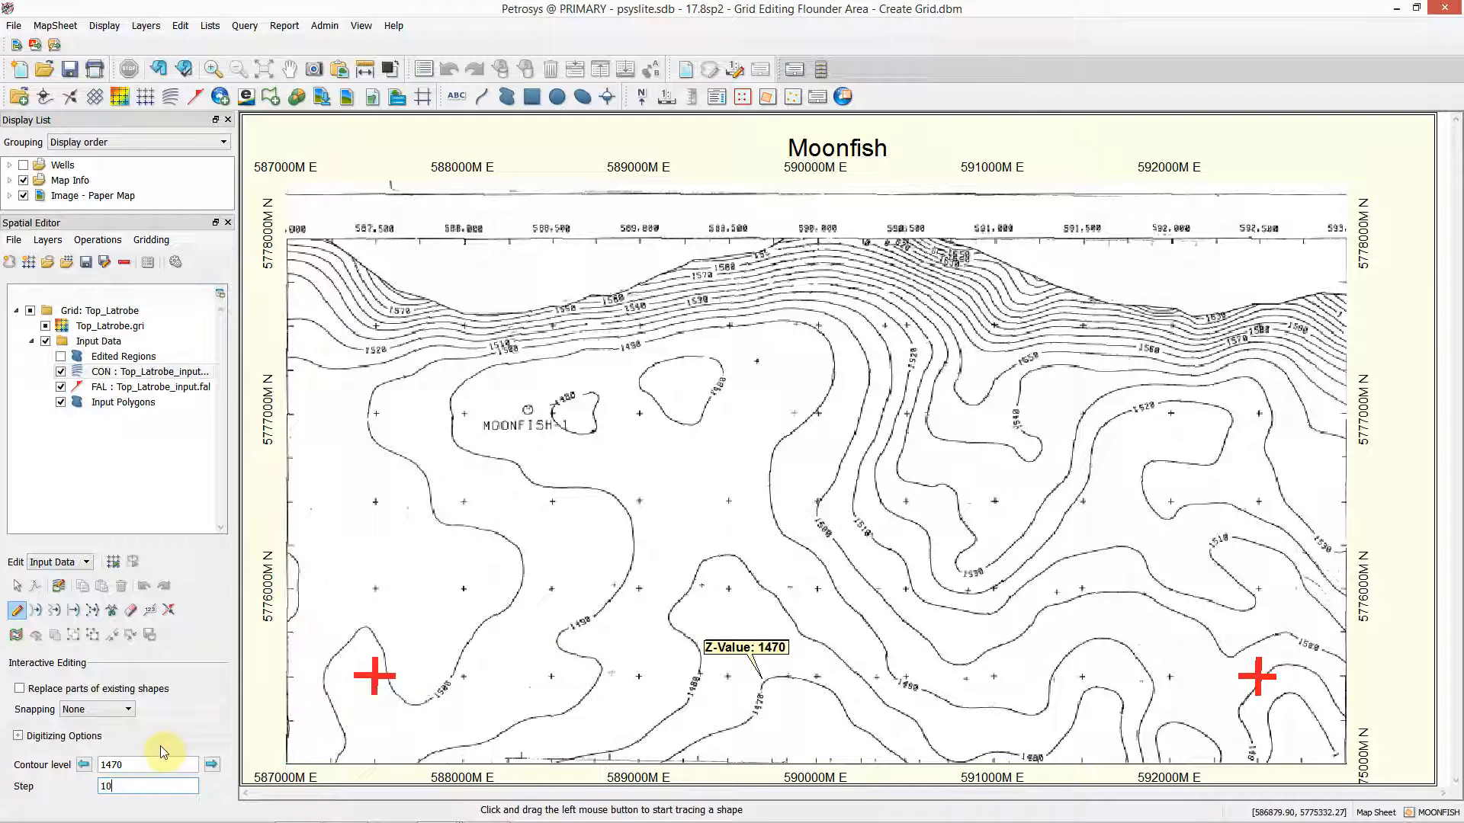
# - Trace the 1470 contour over the paper map, about 1.8 km long, starting and ending at the southern map edge
pyautogui.moveTo(661, 763); pyautogui.dragTo(686, 748)
pyautogui.click(687, 747)
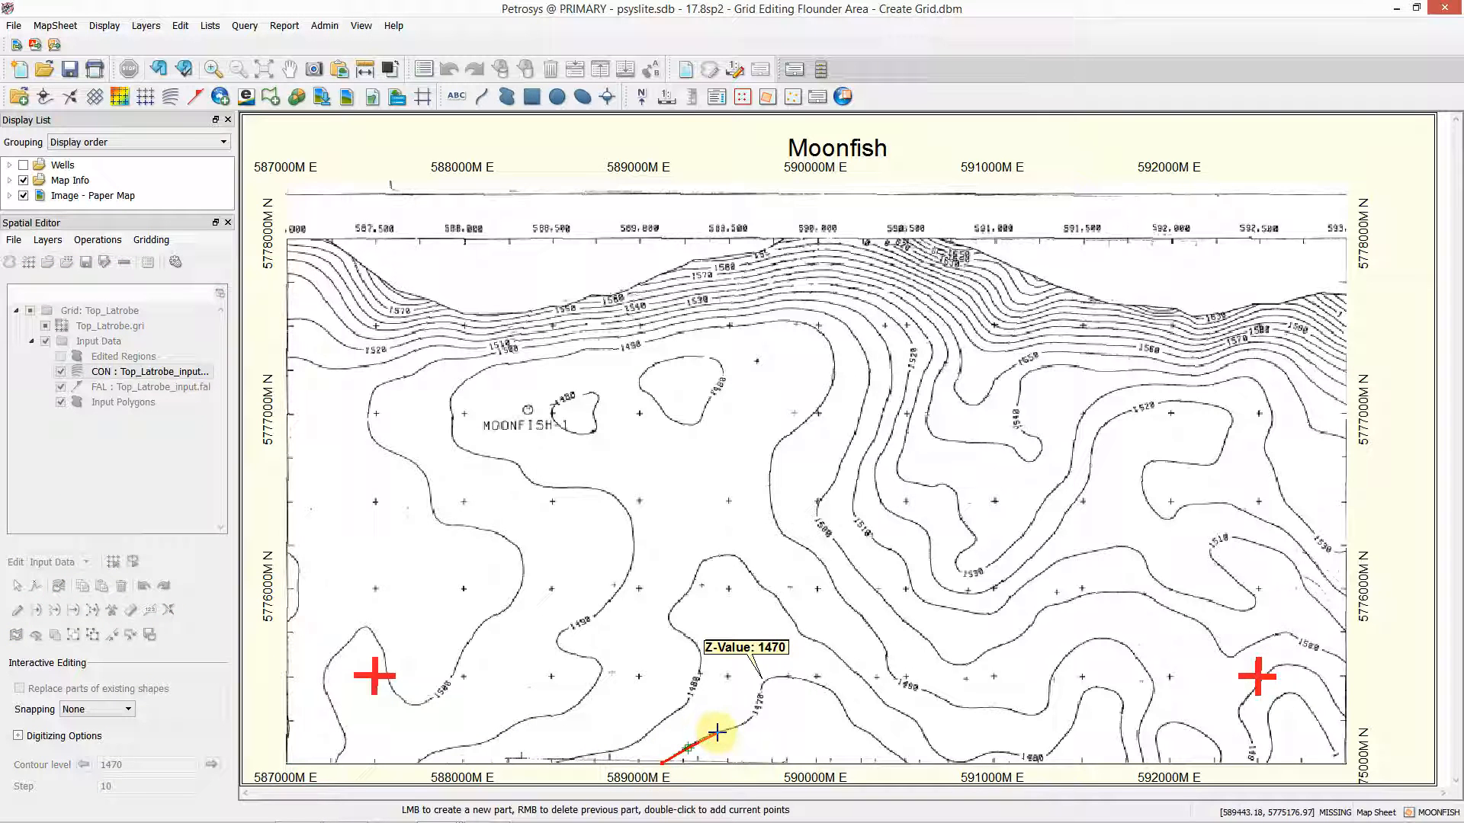
pyautogui.click(708, 734)
pyautogui.click(732, 727)
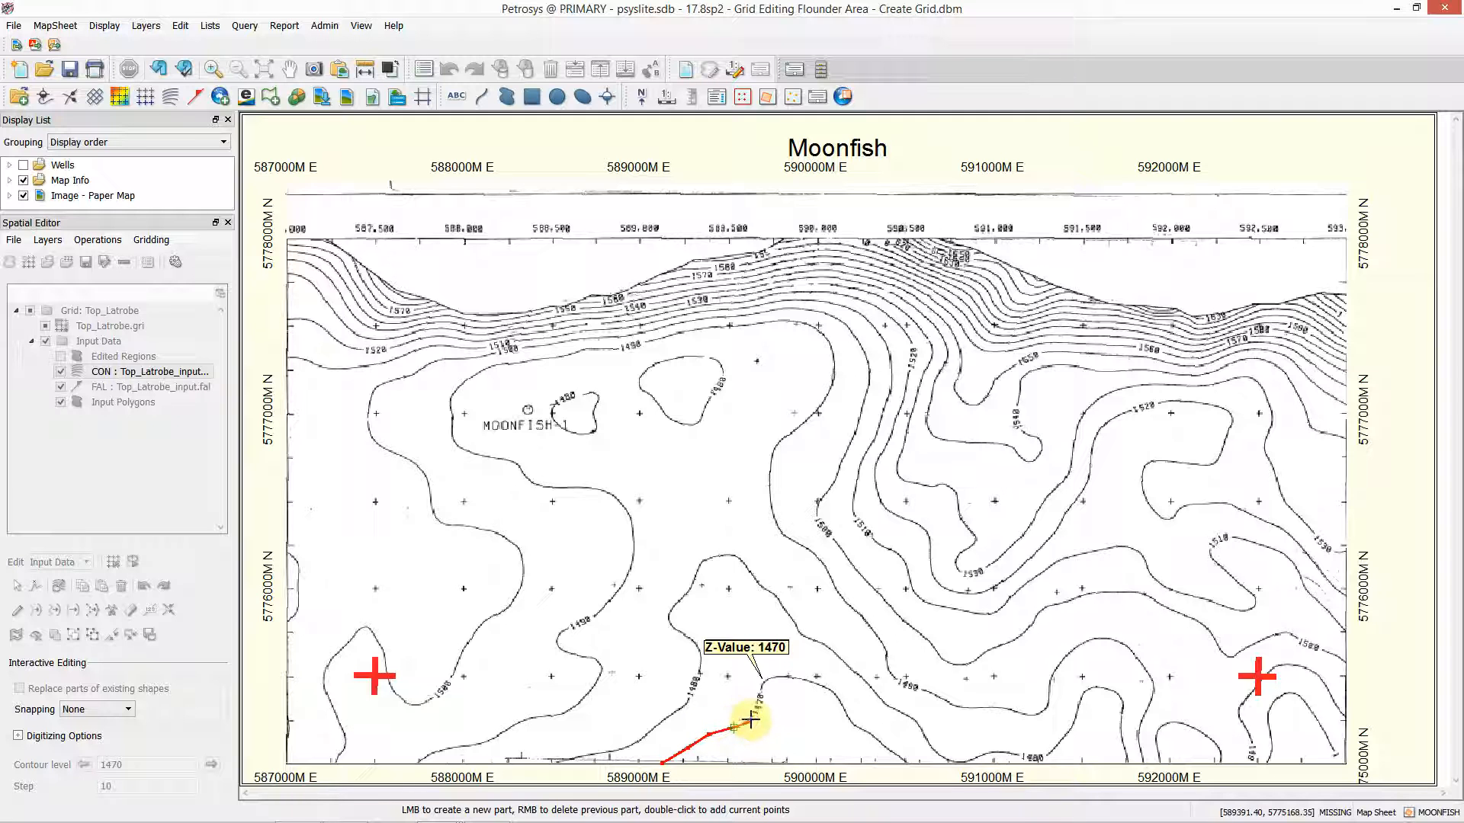
pyautogui.click(752, 720)
pyautogui.click(760, 695)
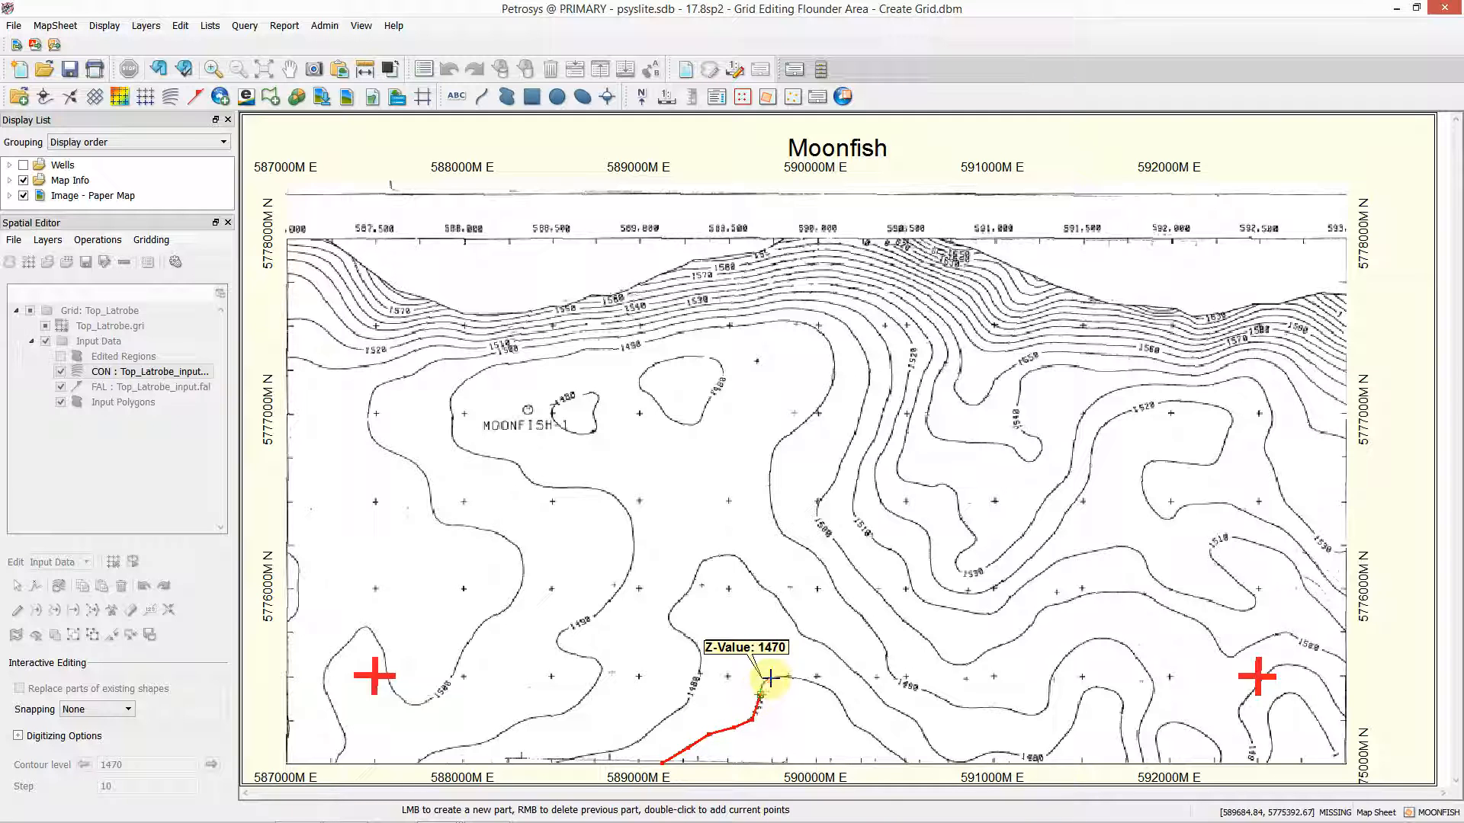
pyautogui.scroll(3, 769, 677)
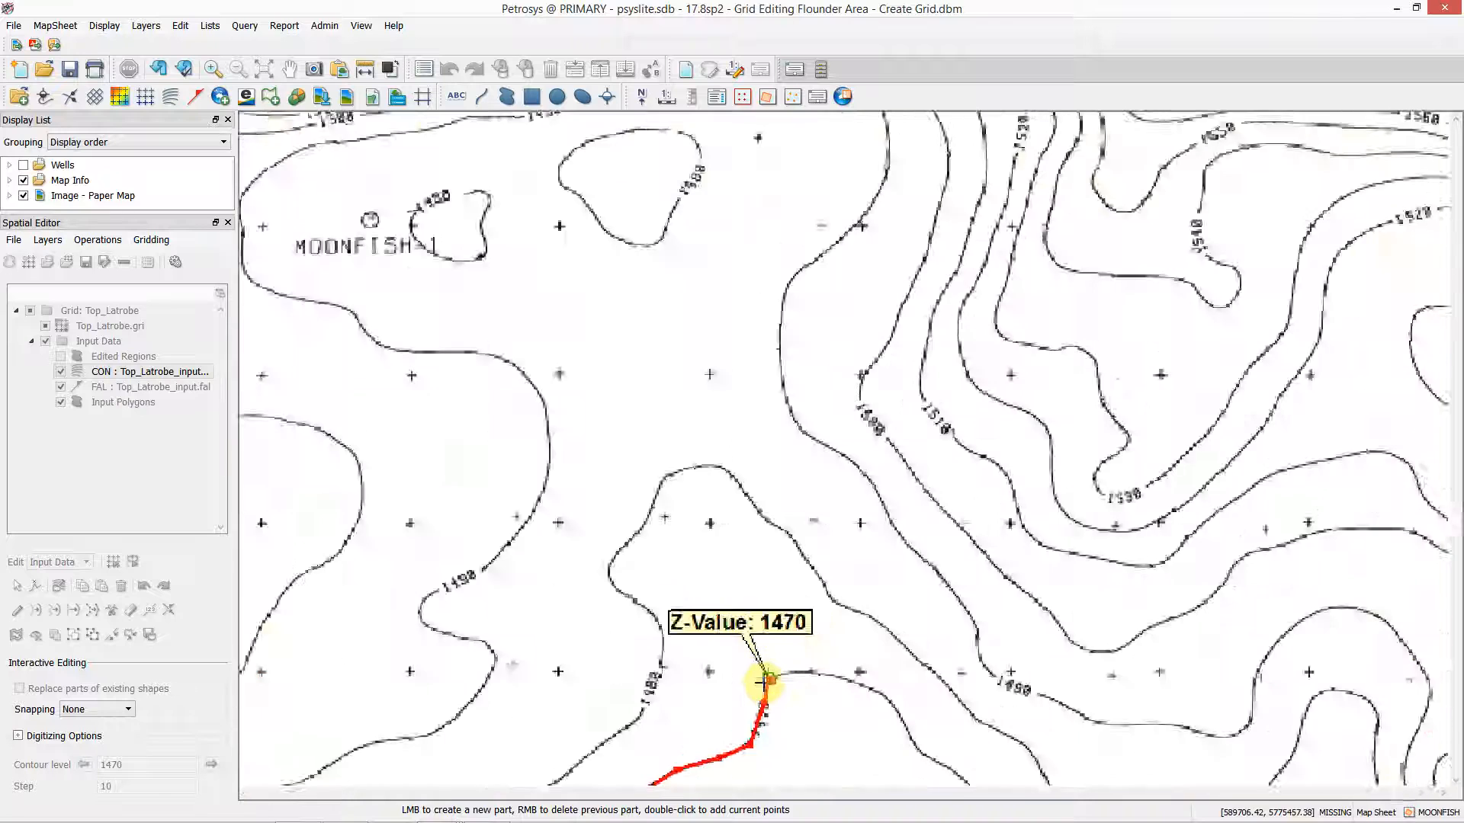
pyautogui.scroll(1, 764, 683)
pyautogui.moveTo(790, 696); pyautogui.dragTo(474, 401)
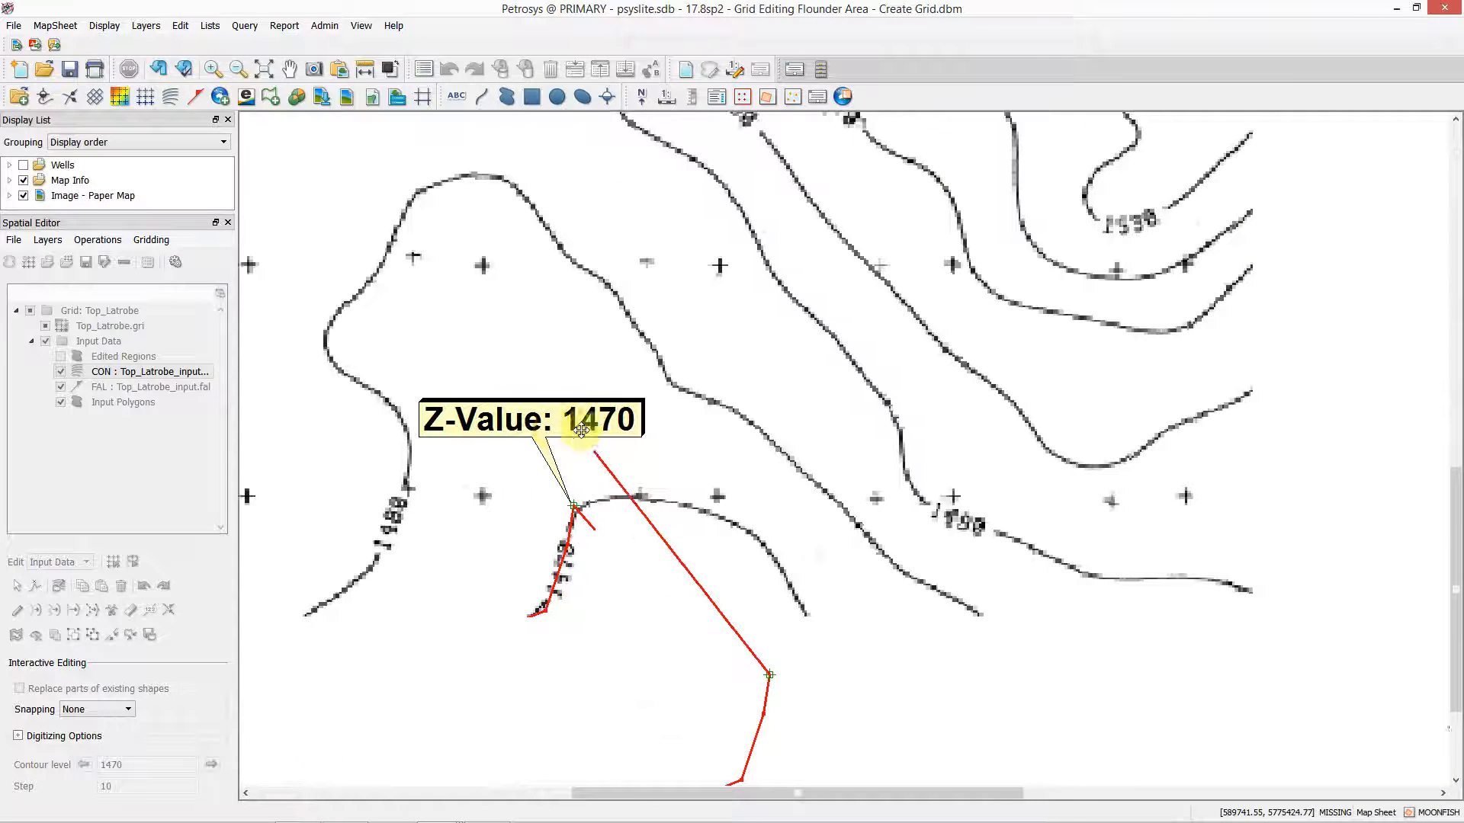
pyautogui.rightClick(594, 499)
pyautogui.click(563, 511)
pyautogui.click(603, 498)
pyautogui.click(669, 501)
pyautogui.click(728, 526)
pyautogui.click(767, 568)
pyautogui.click(790, 613)
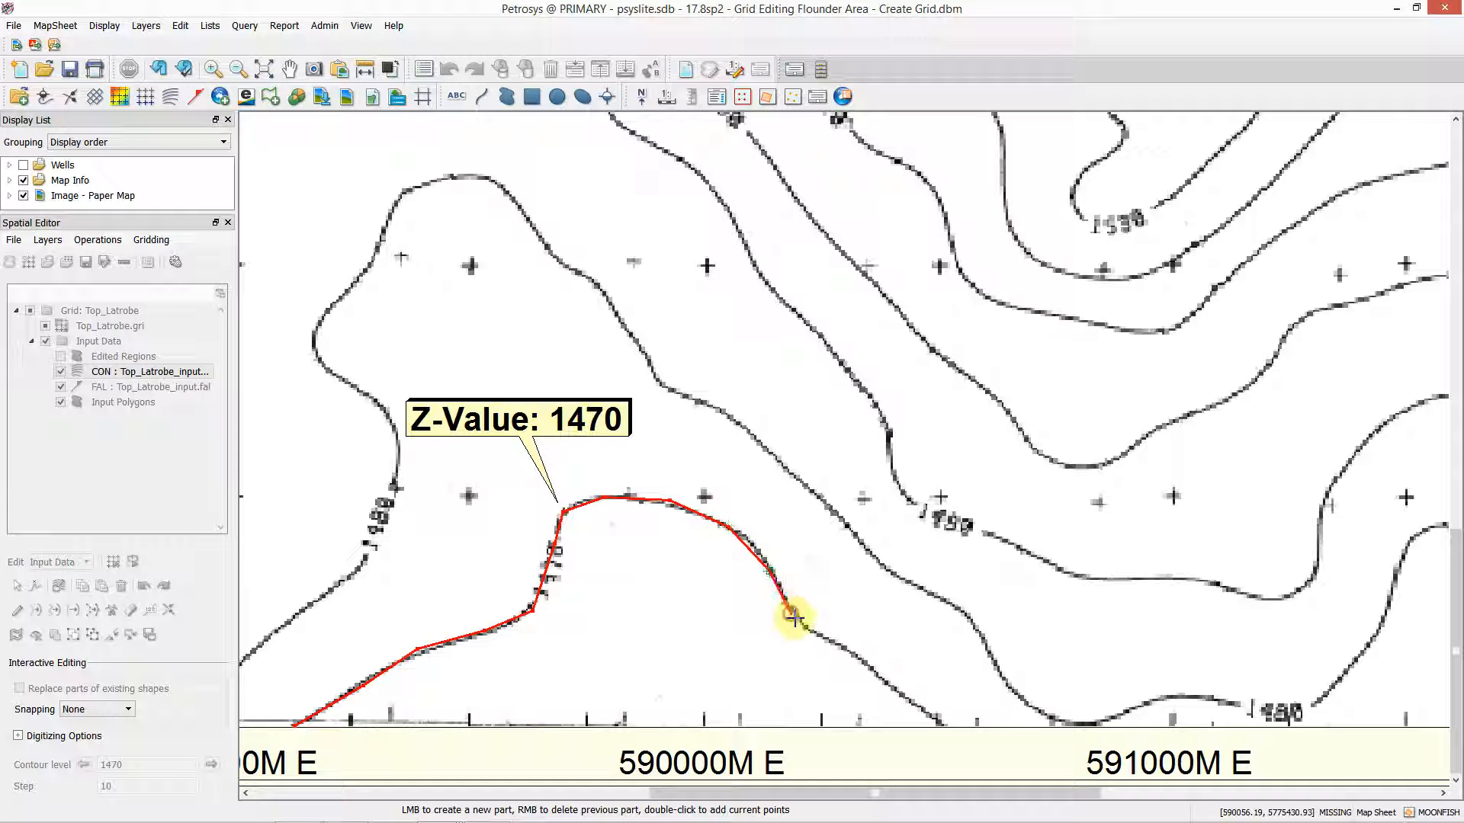
pyautogui.click(869, 665)
pyautogui.click(936, 720)
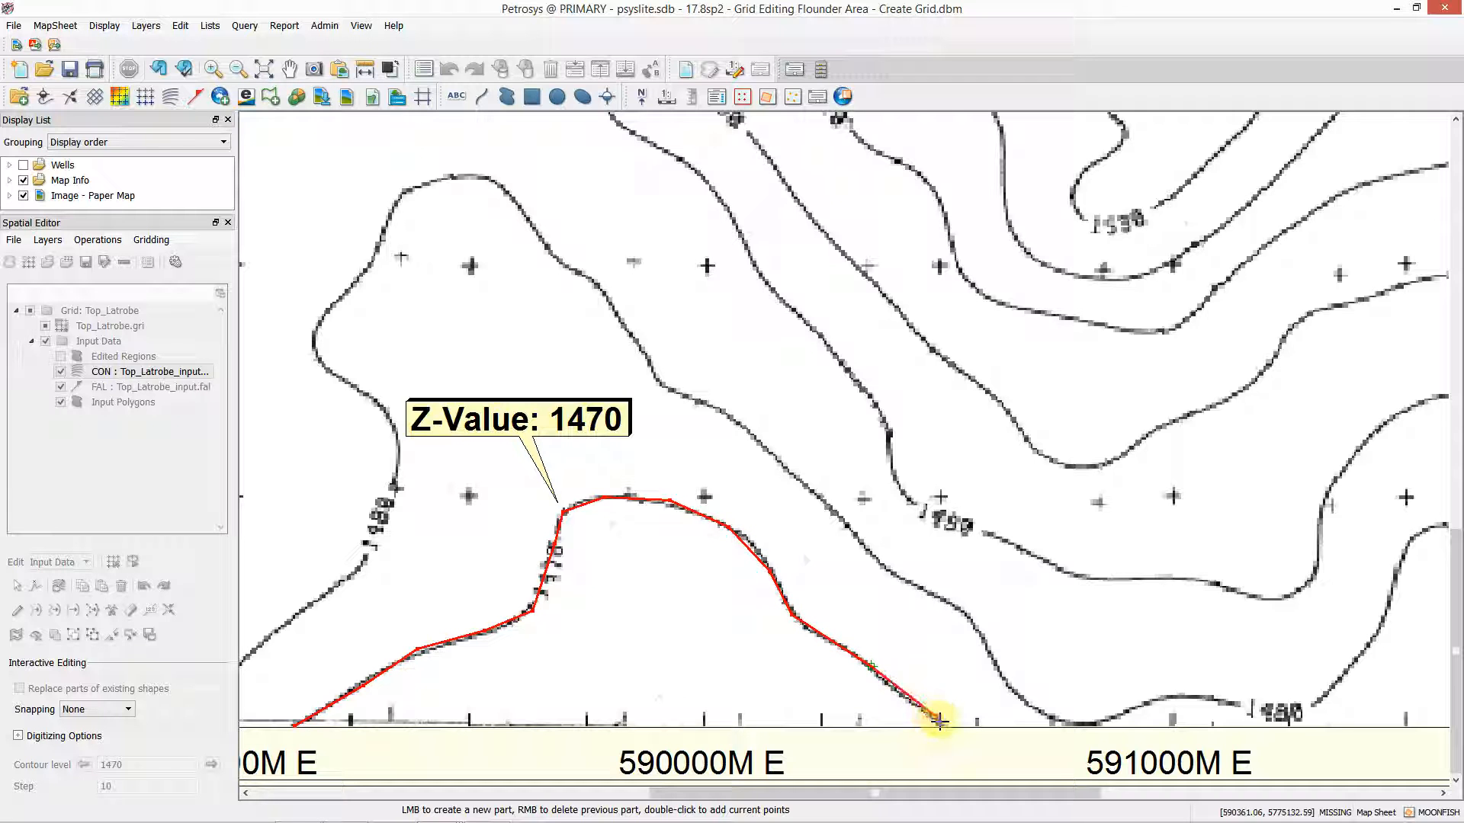
pyautogui.doubleClick(942, 728)
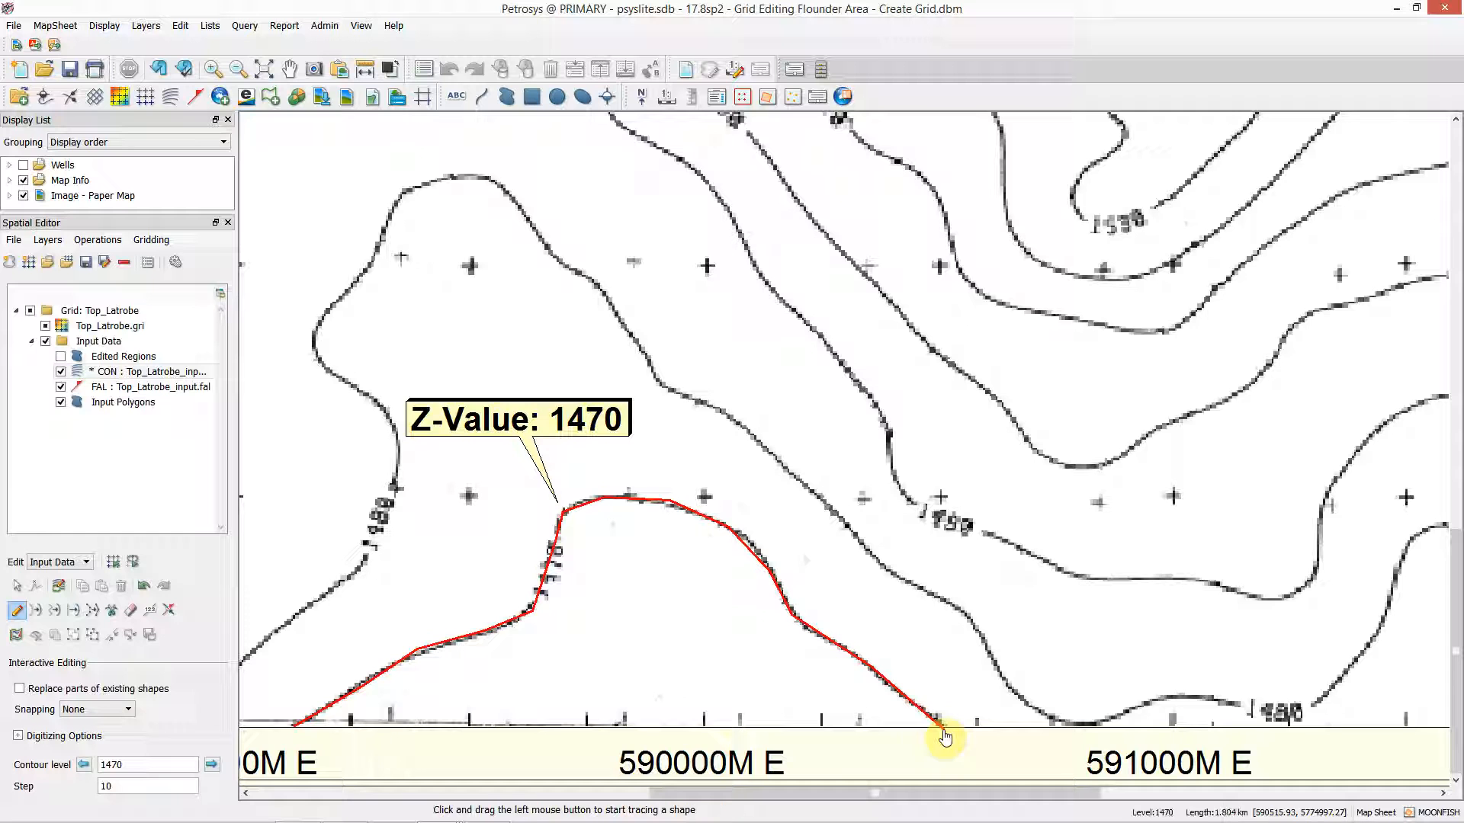
# - Set the contour level to 1480 and trace that contour over the paper map, about 5.2 km long, between two points on the southern edge
pyautogui.scroll(-2, 641, 680)
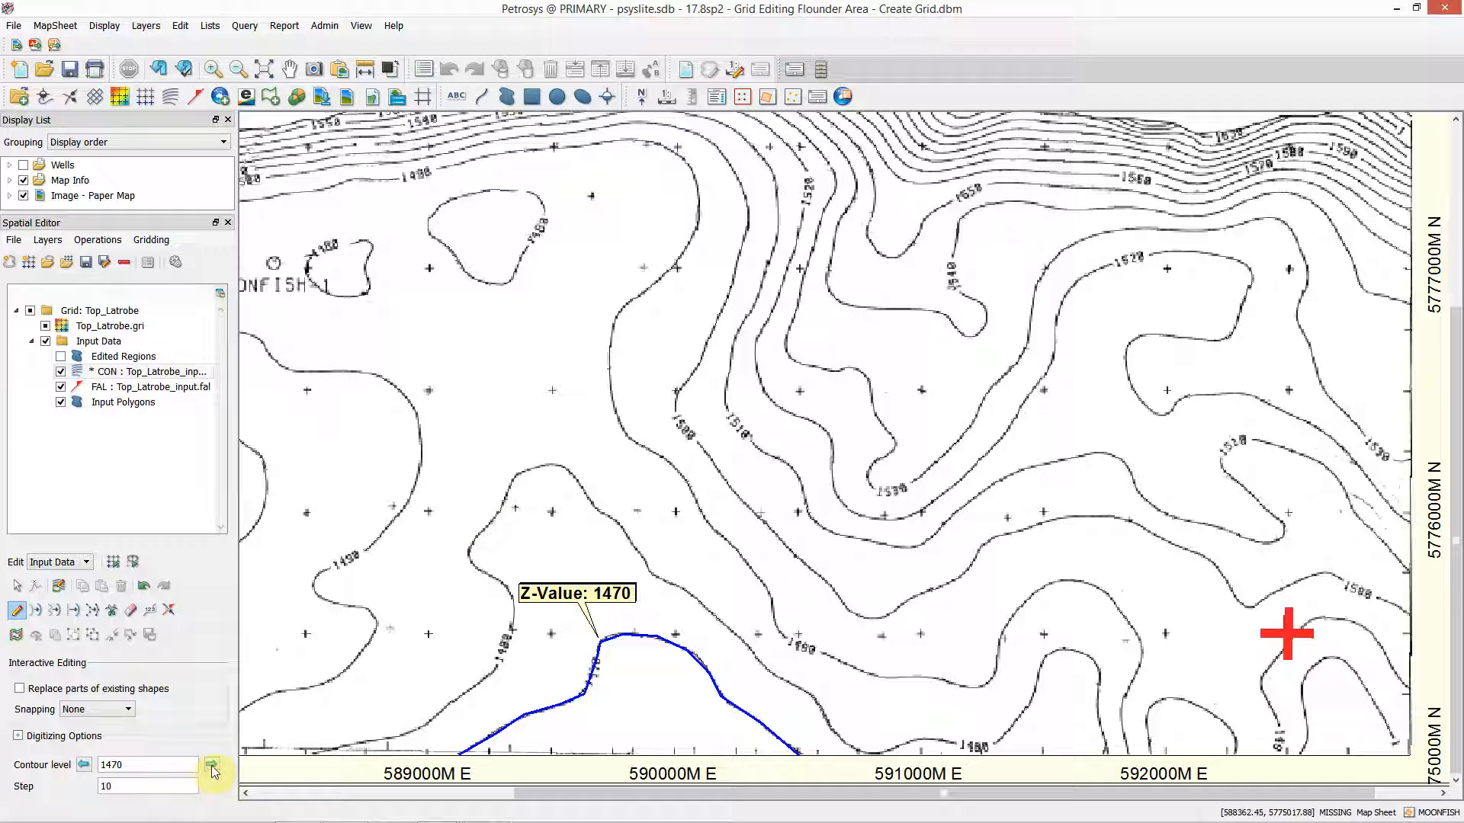
pyautogui.click(212, 765)
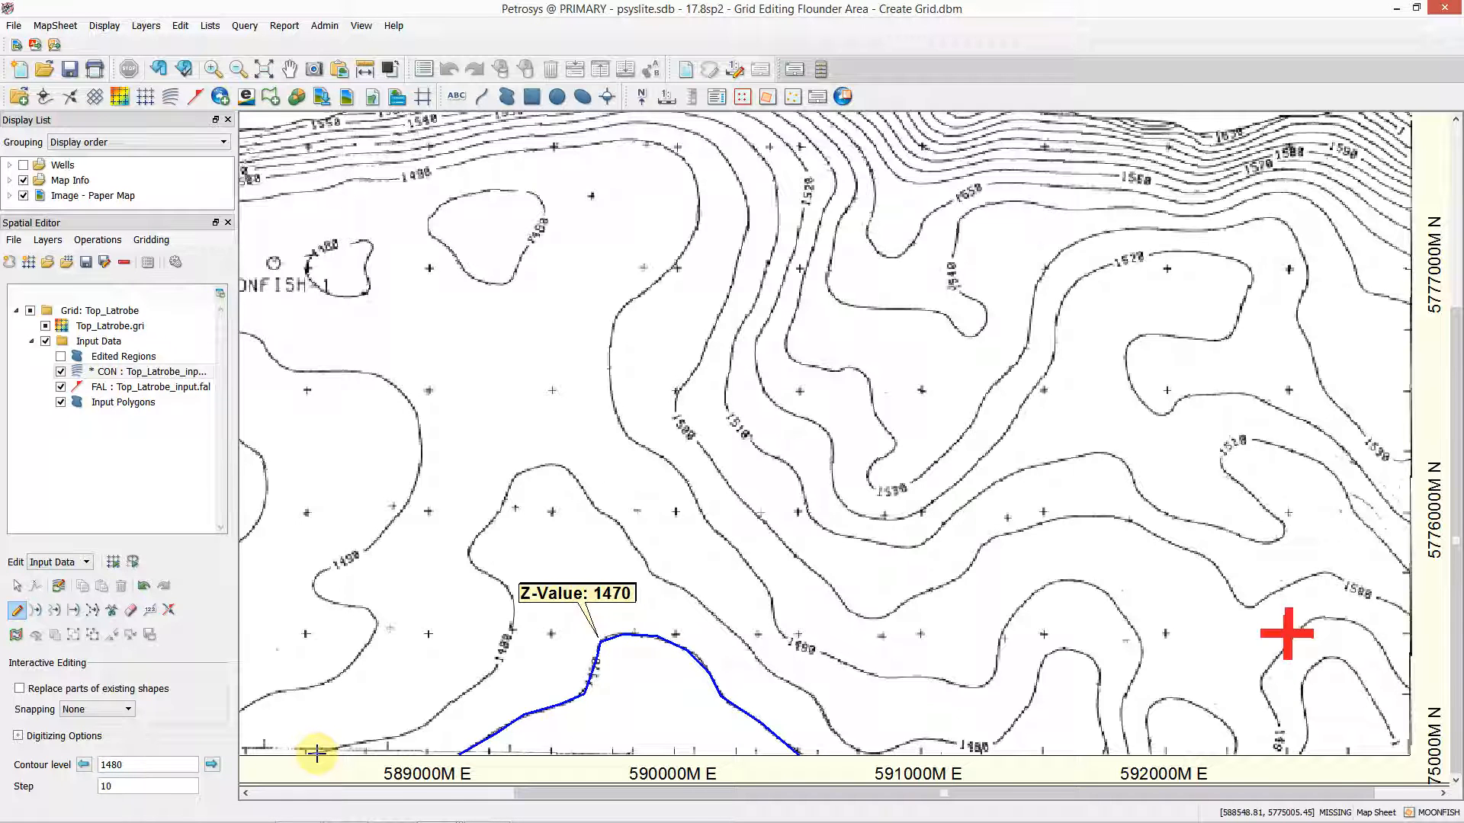
pyautogui.scroll(1, 316, 753)
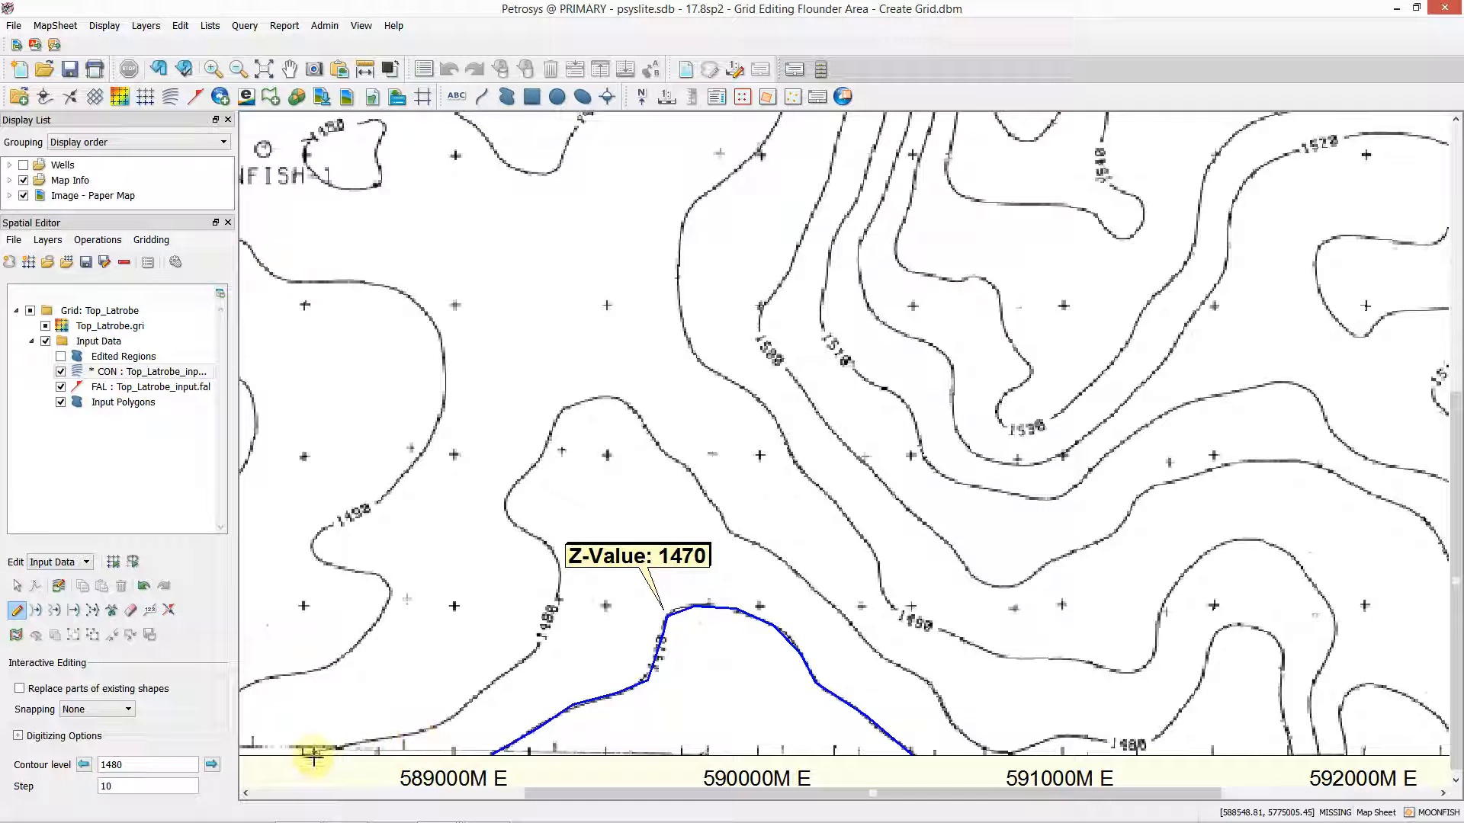
pyautogui.click(310, 755)
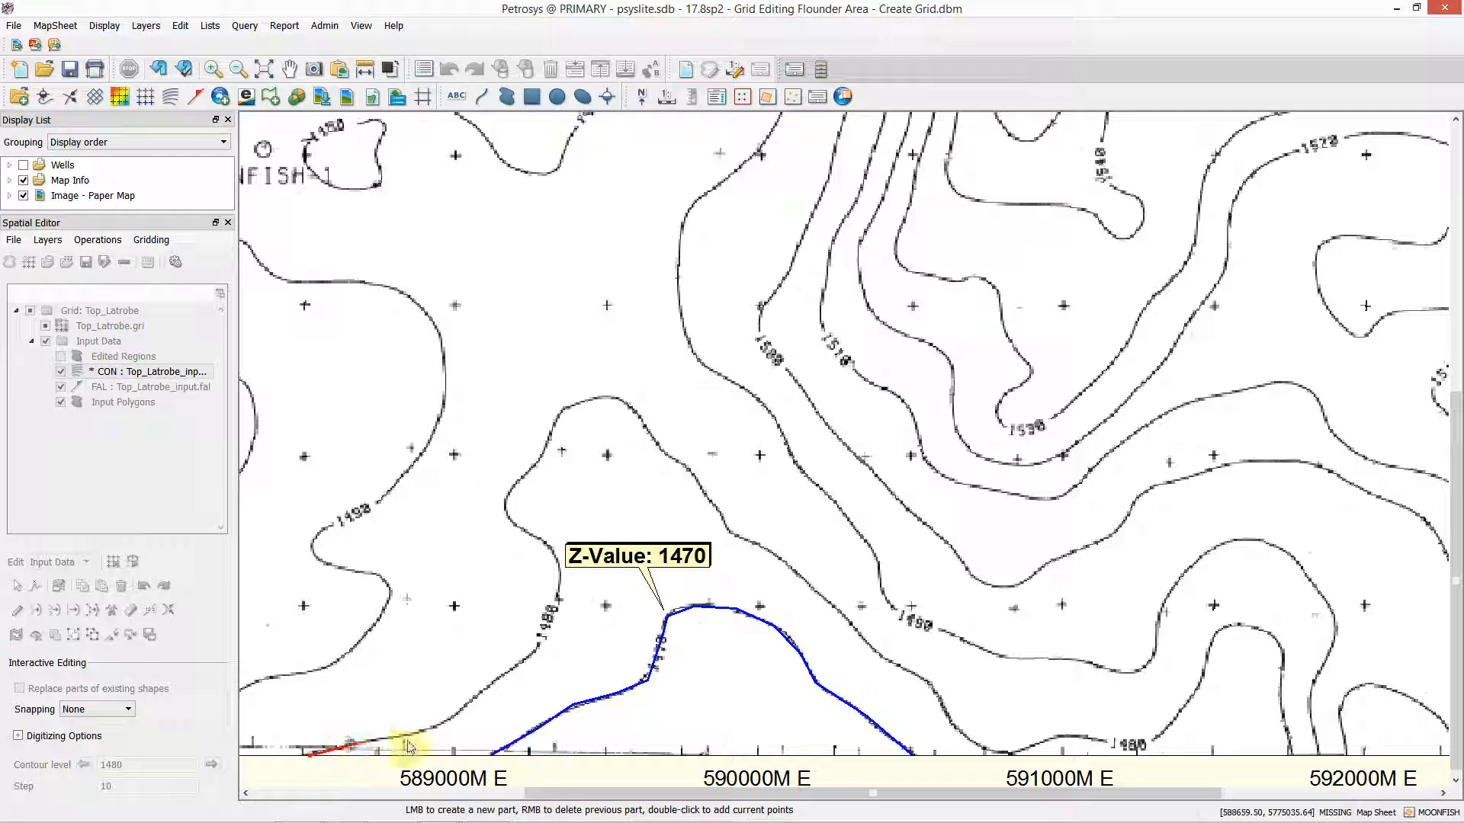
pyautogui.click(412, 736)
pyautogui.click(458, 711)
pyautogui.click(491, 687)
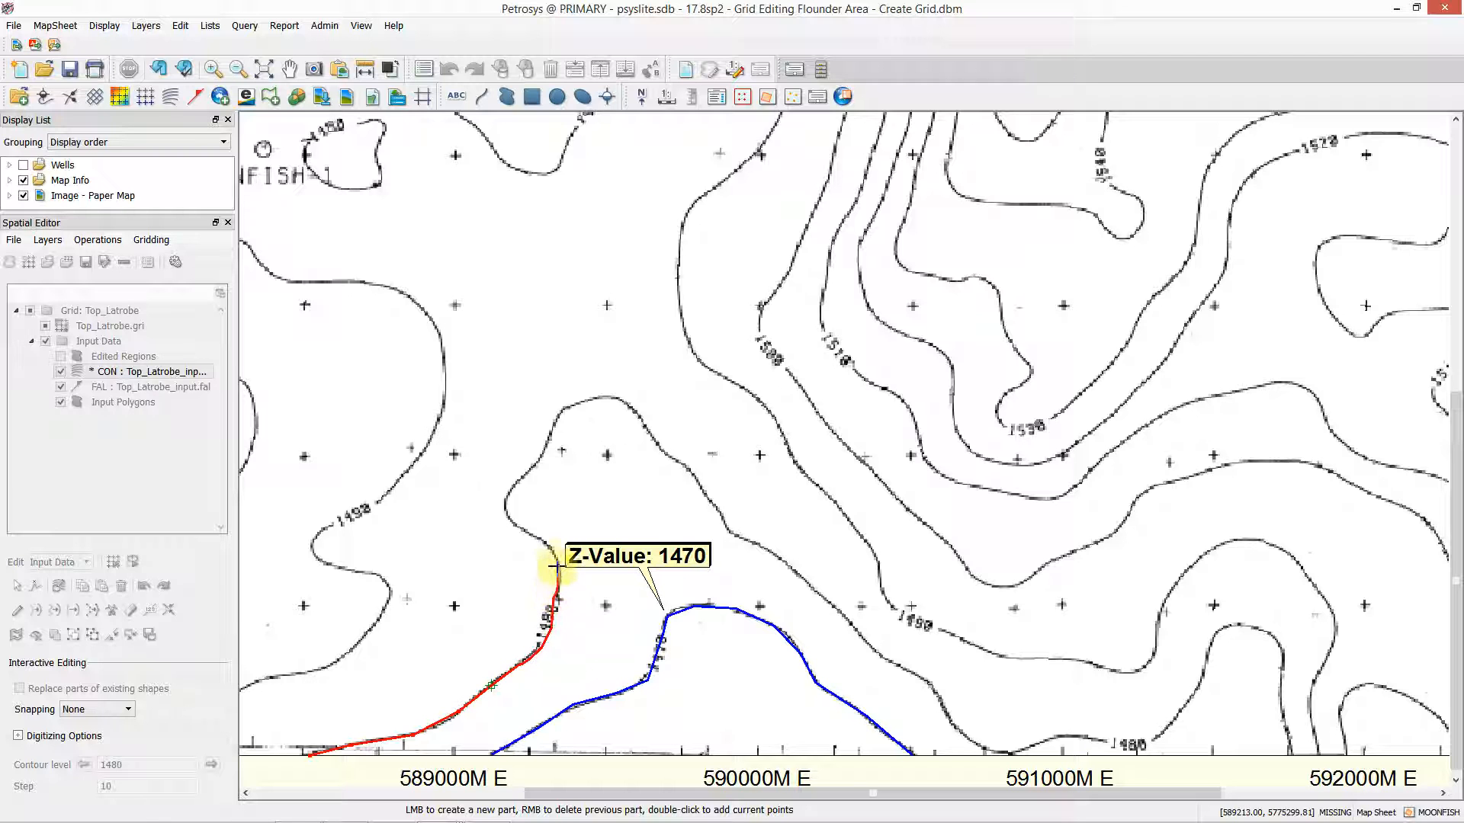
pyautogui.moveTo(551, 548); pyautogui.dragTo(532, 535)
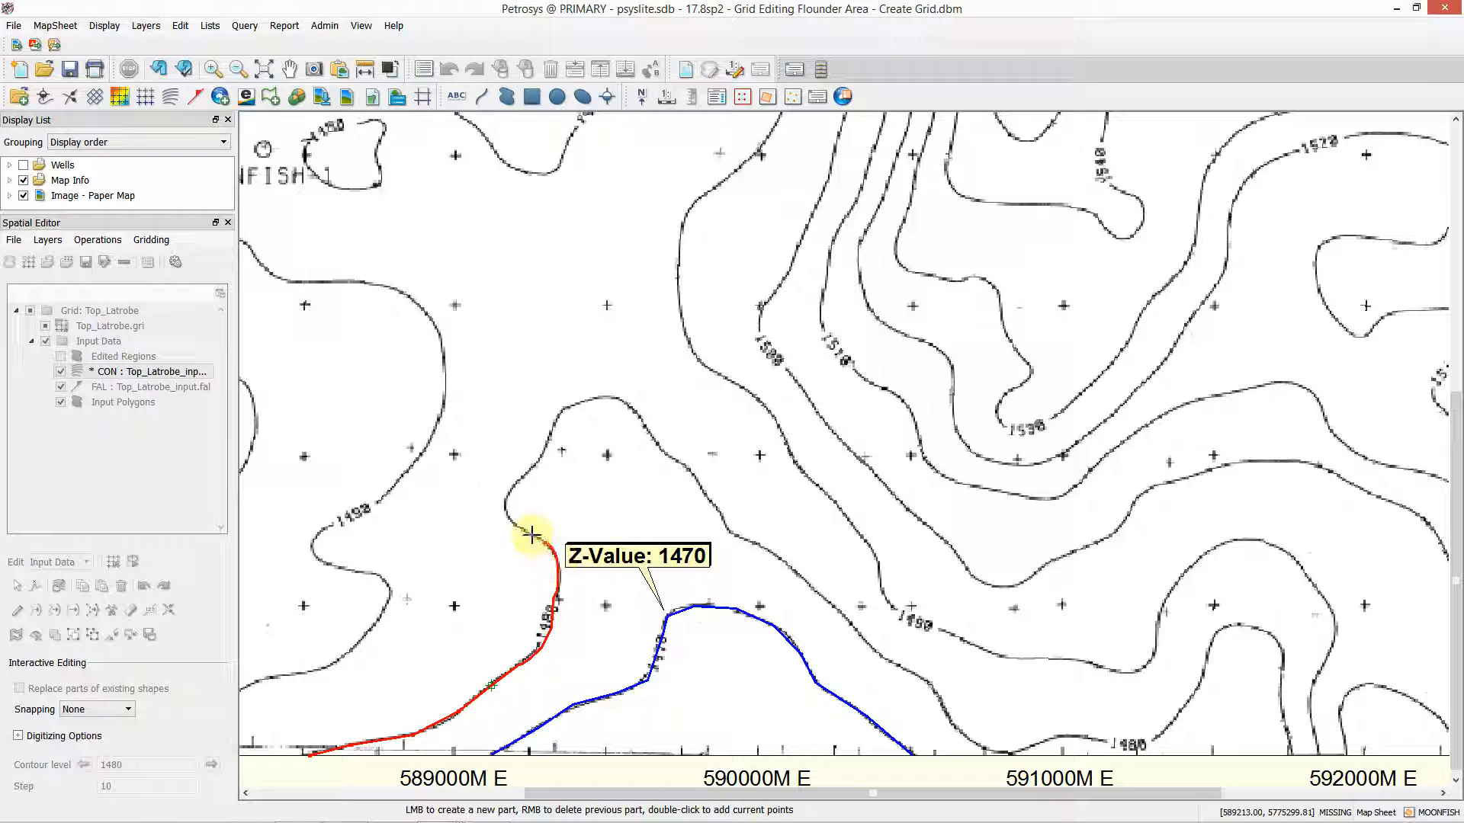
pyautogui.click(504, 501)
pyautogui.click(529, 467)
pyautogui.click(553, 423)
pyautogui.click(562, 409)
pyautogui.click(587, 401)
pyautogui.click(622, 398)
pyautogui.click(702, 485)
pyautogui.click(732, 537)
pyautogui.click(780, 559)
pyautogui.click(836, 612)
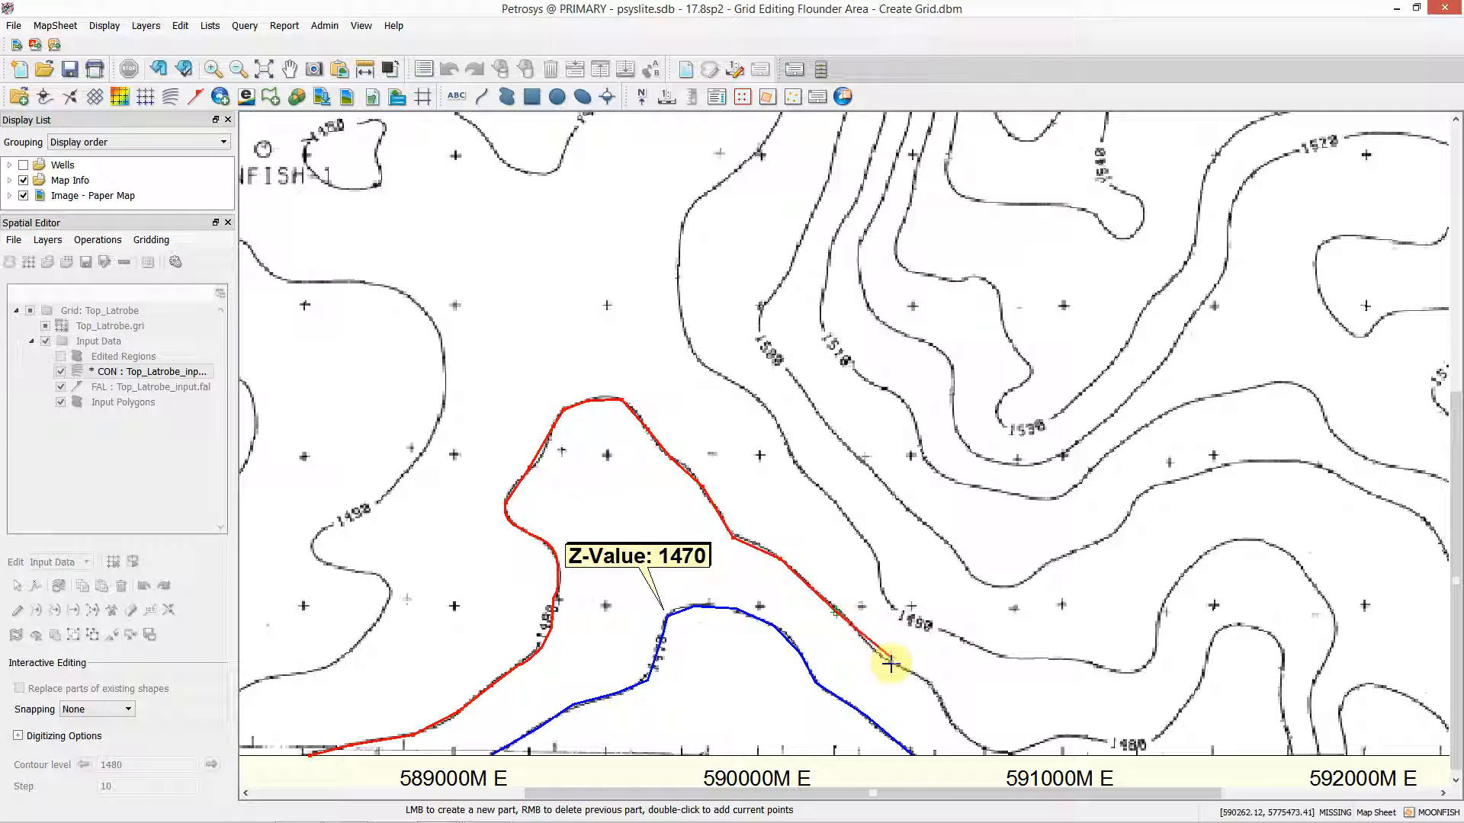
pyautogui.click(945, 713)
pyautogui.click(992, 751)
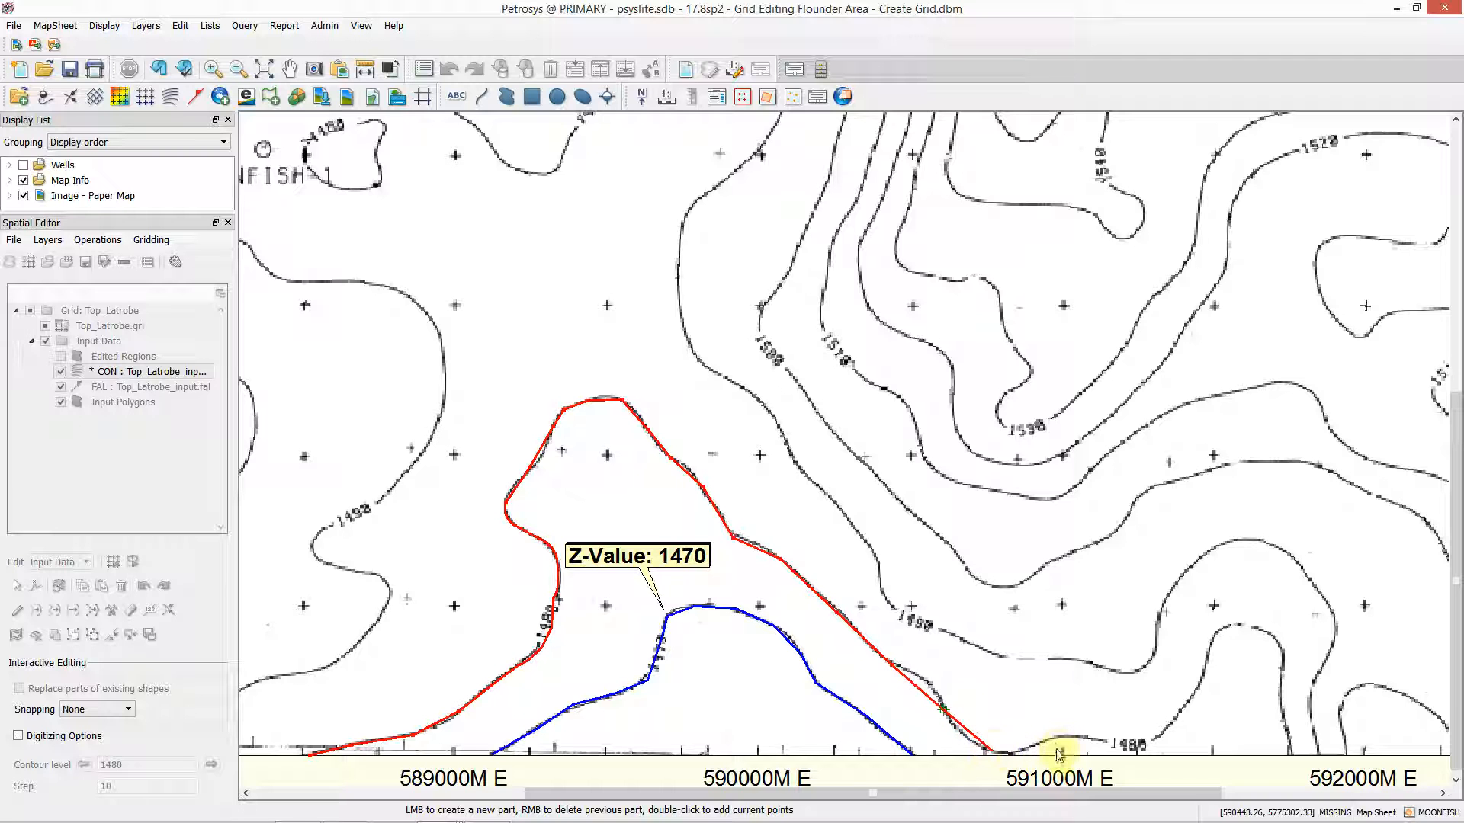
pyautogui.click(1063, 738)
pyautogui.click(1136, 747)
pyautogui.click(1164, 734)
pyautogui.click(1206, 660)
pyautogui.click(1235, 627)
pyautogui.click(1257, 629)
pyautogui.click(1284, 709)
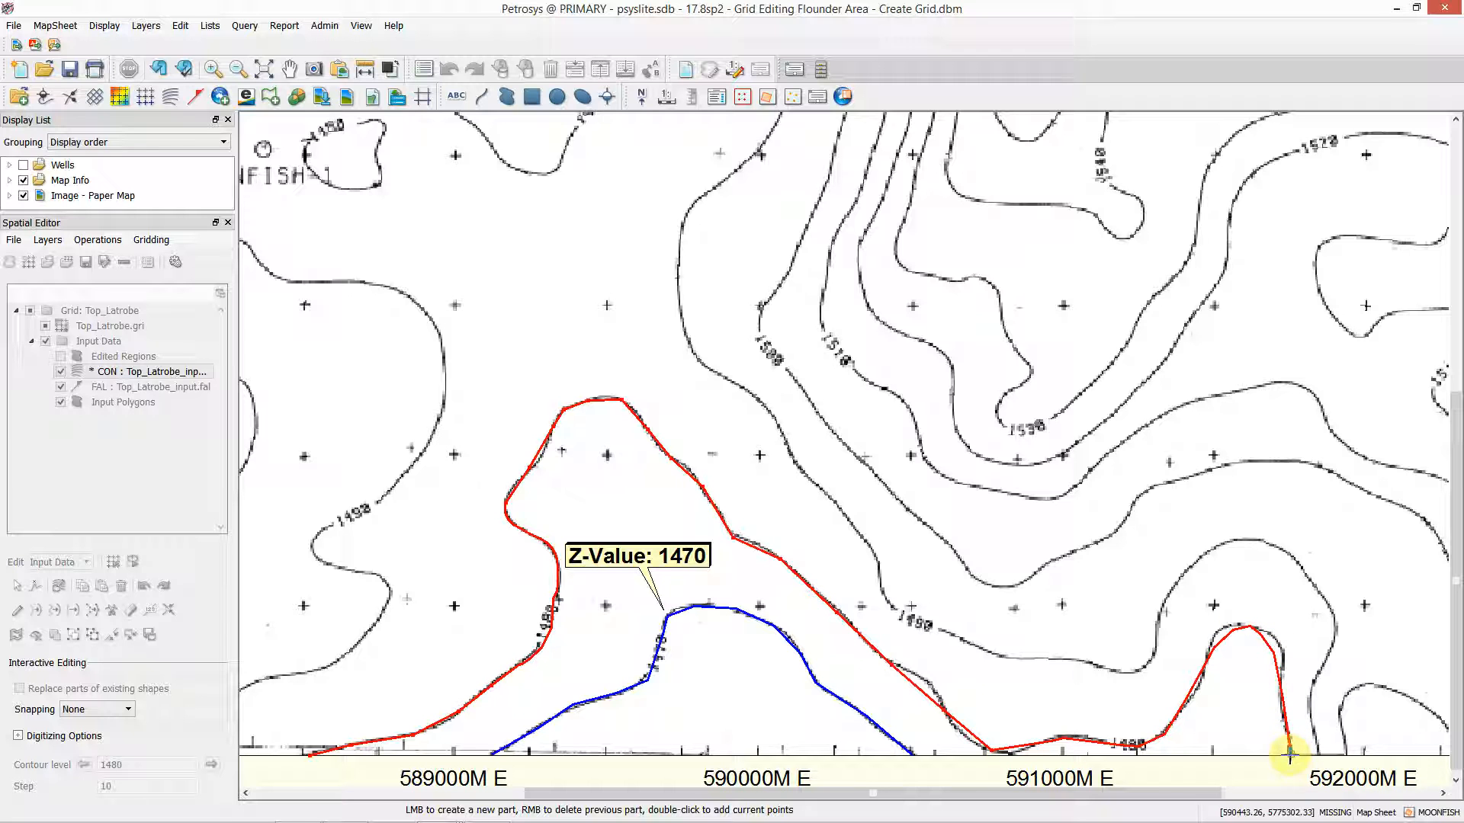
pyautogui.doubleClick(1289, 756)
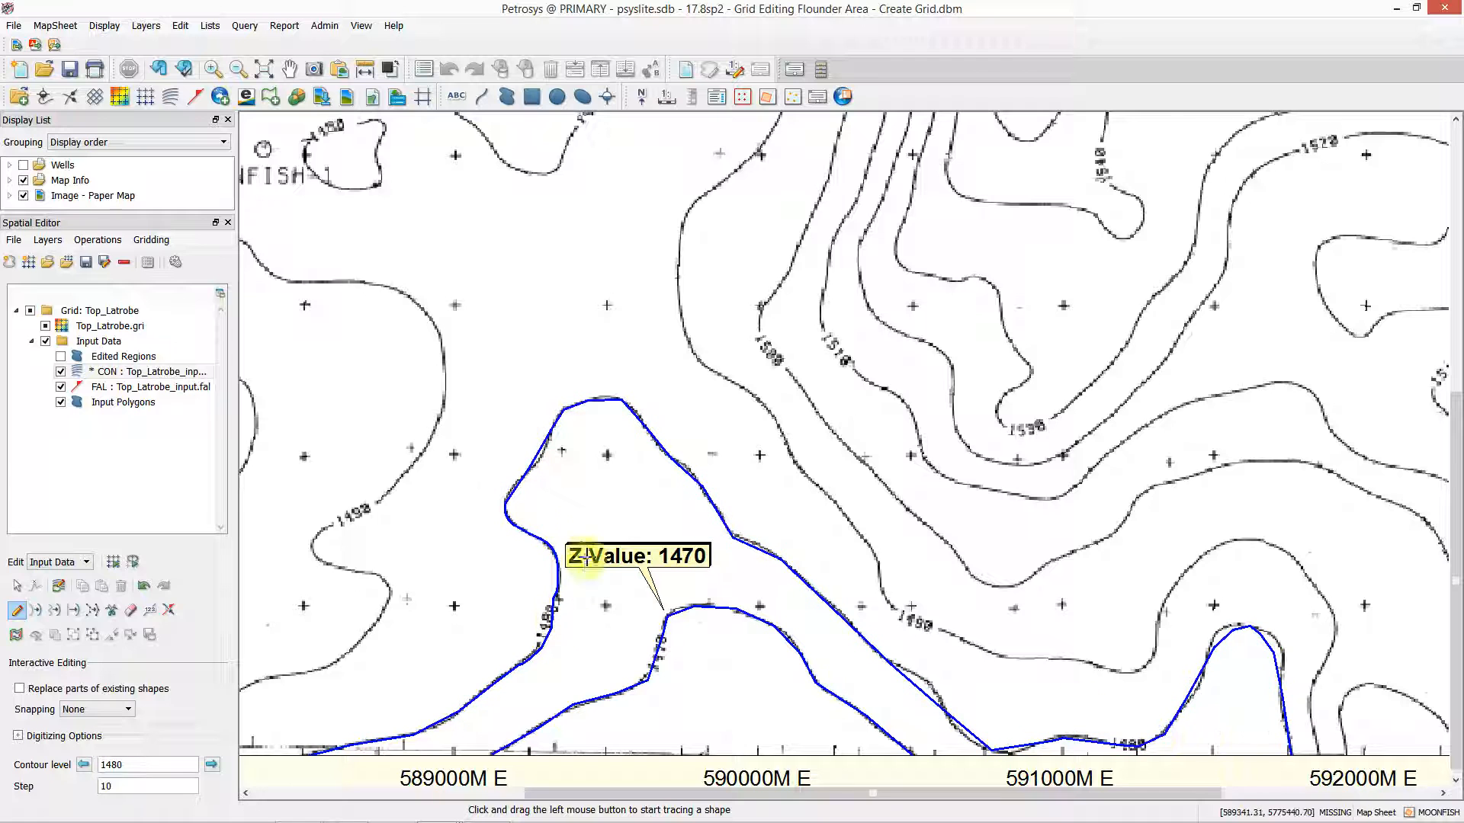
# - Select the 1480 contour and bend its eastern hump onto the paper map line with Bend Shapes
pyautogui.press('Escape')
pyautogui.click(537, 448)
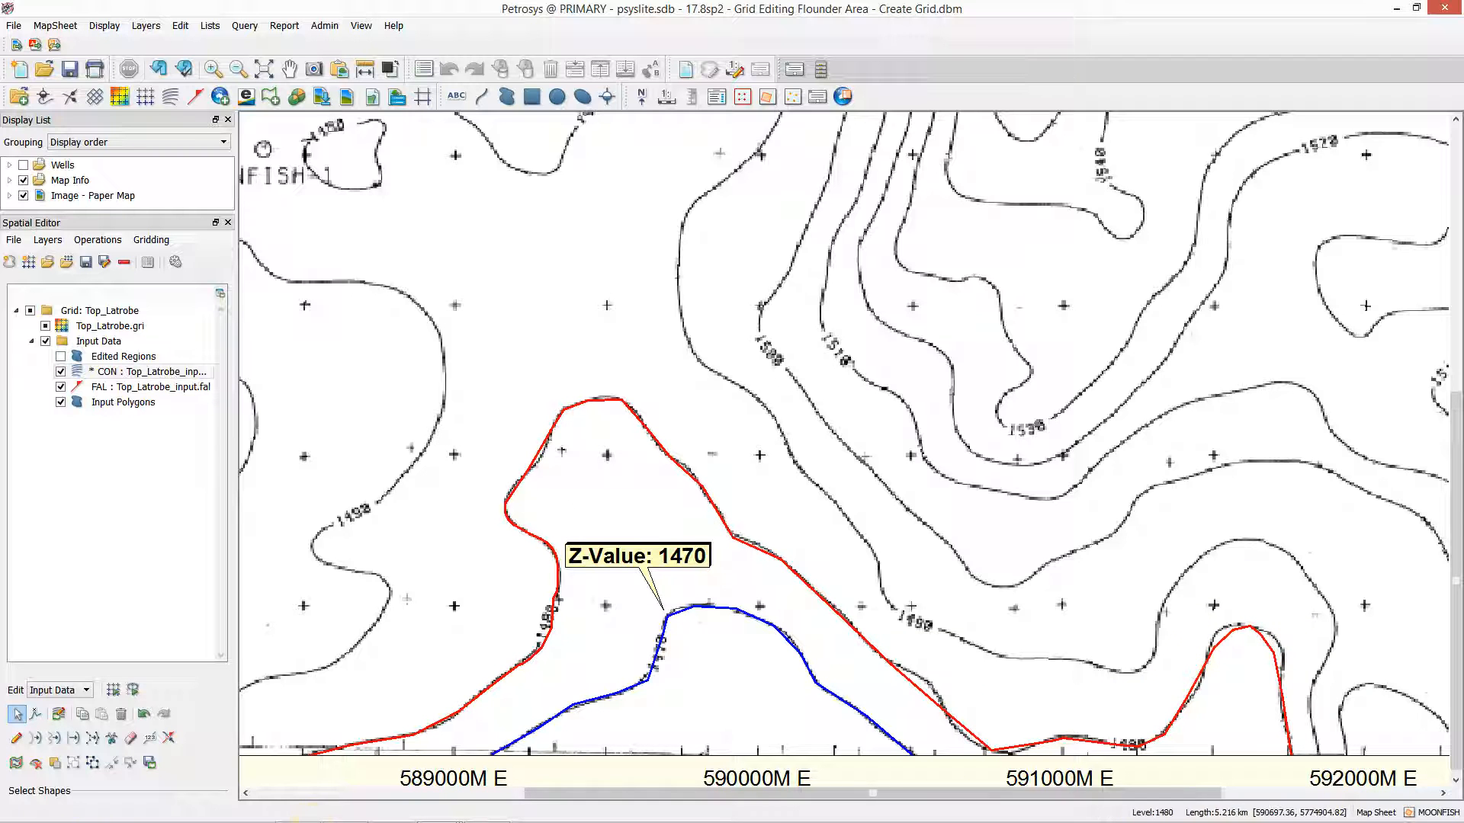
pyautogui.click(71, 739)
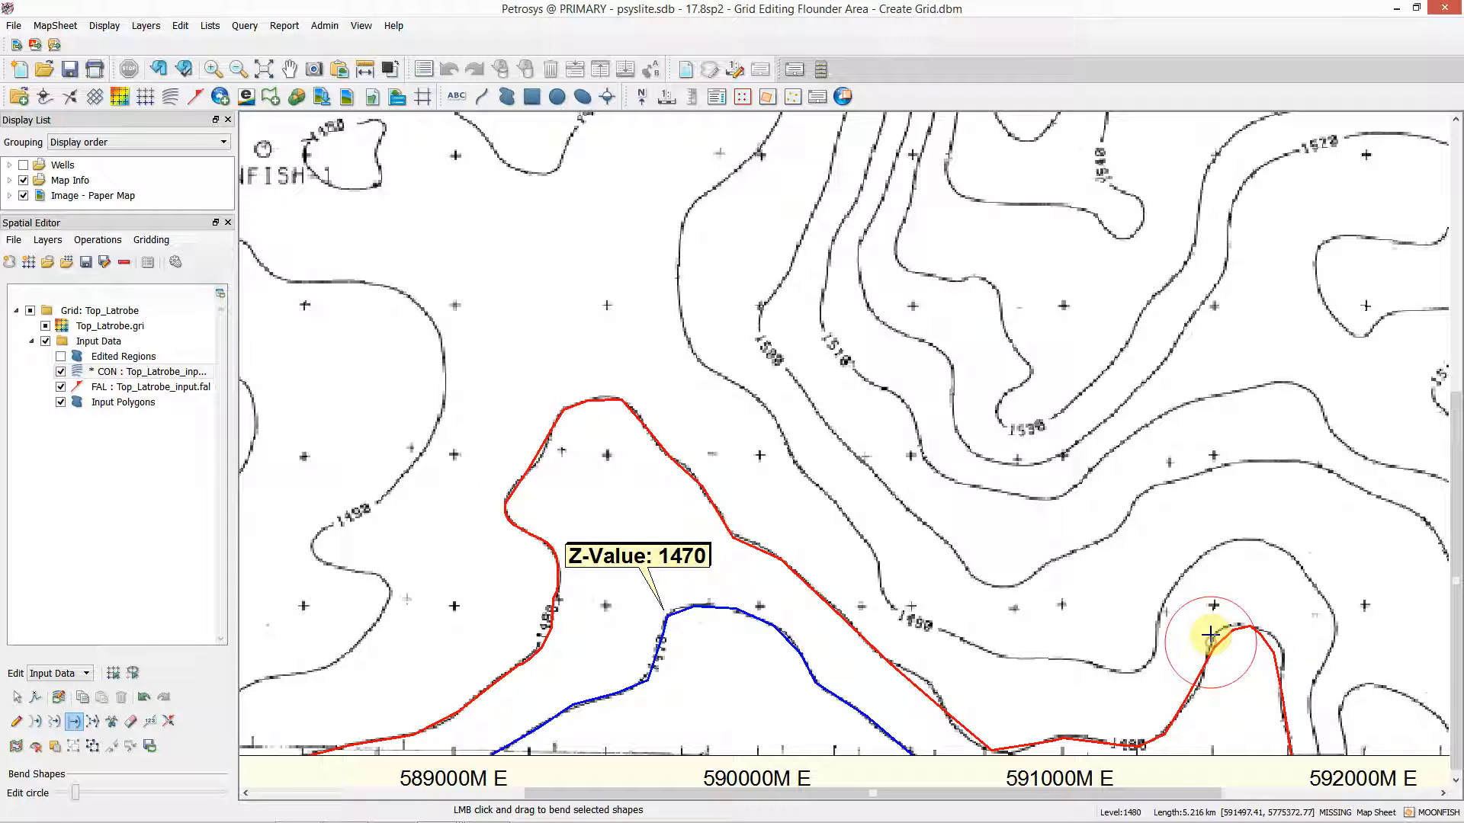
pyautogui.moveTo(1209, 630)
pyautogui.mouseDown()
pyautogui.moveTo(1291, 657)
pyautogui.moveTo(1283, 643)
pyautogui.mouseUp()
pyautogui.moveTo(1186, 698); pyautogui.dragTo(1194, 696)
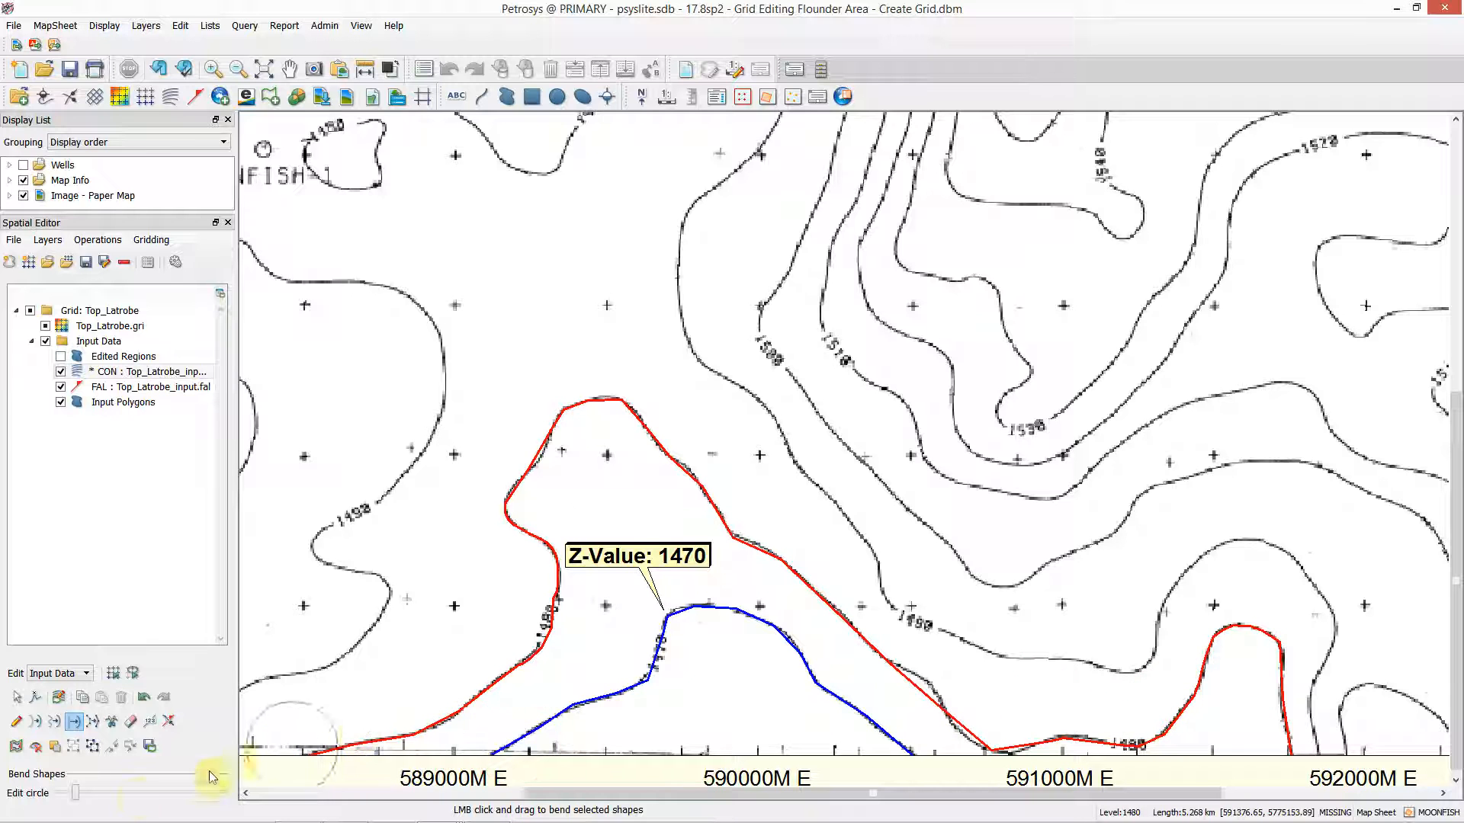
# - Adjust the edit circle size and bend the 1480 contour's southeastern descent, west of the eastern hump, onto the paper map line
pyautogui.moveTo(76, 798); pyautogui.dragTo(80, 798)
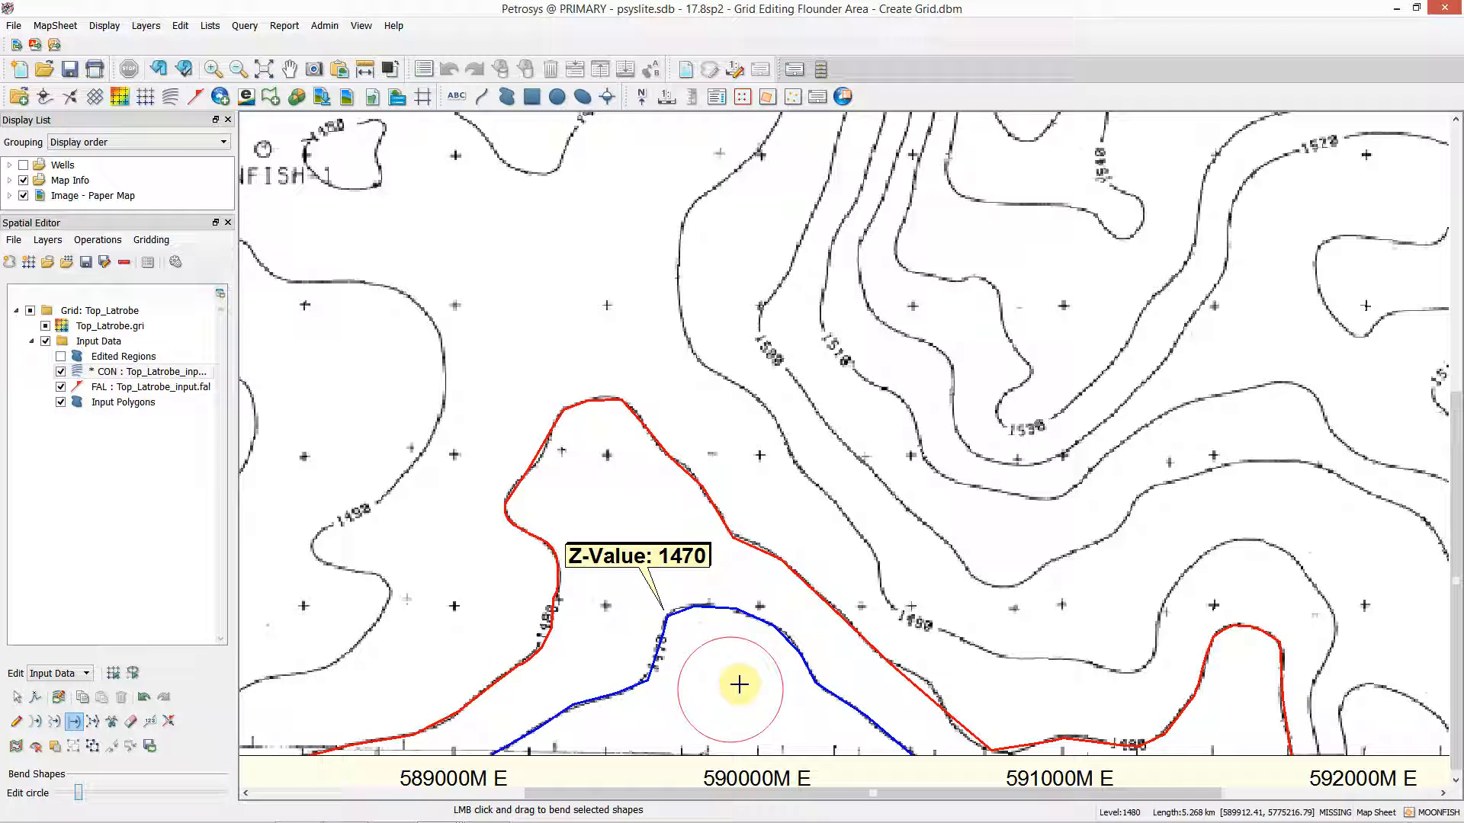
pyautogui.scroll(5, 820, 636)
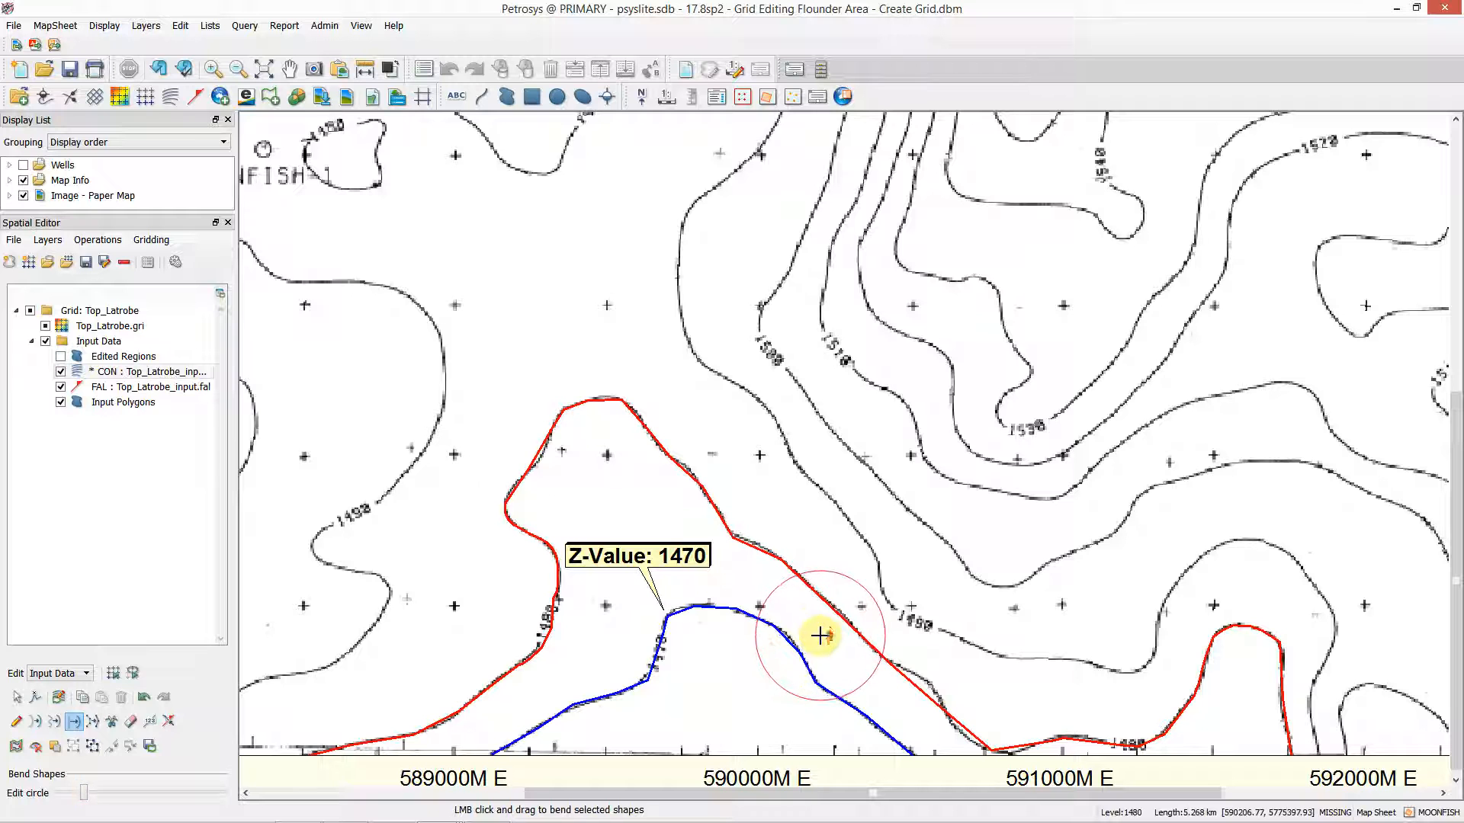
pyautogui.scroll(-2, 821, 637)
pyautogui.scroll(-3, 831, 640)
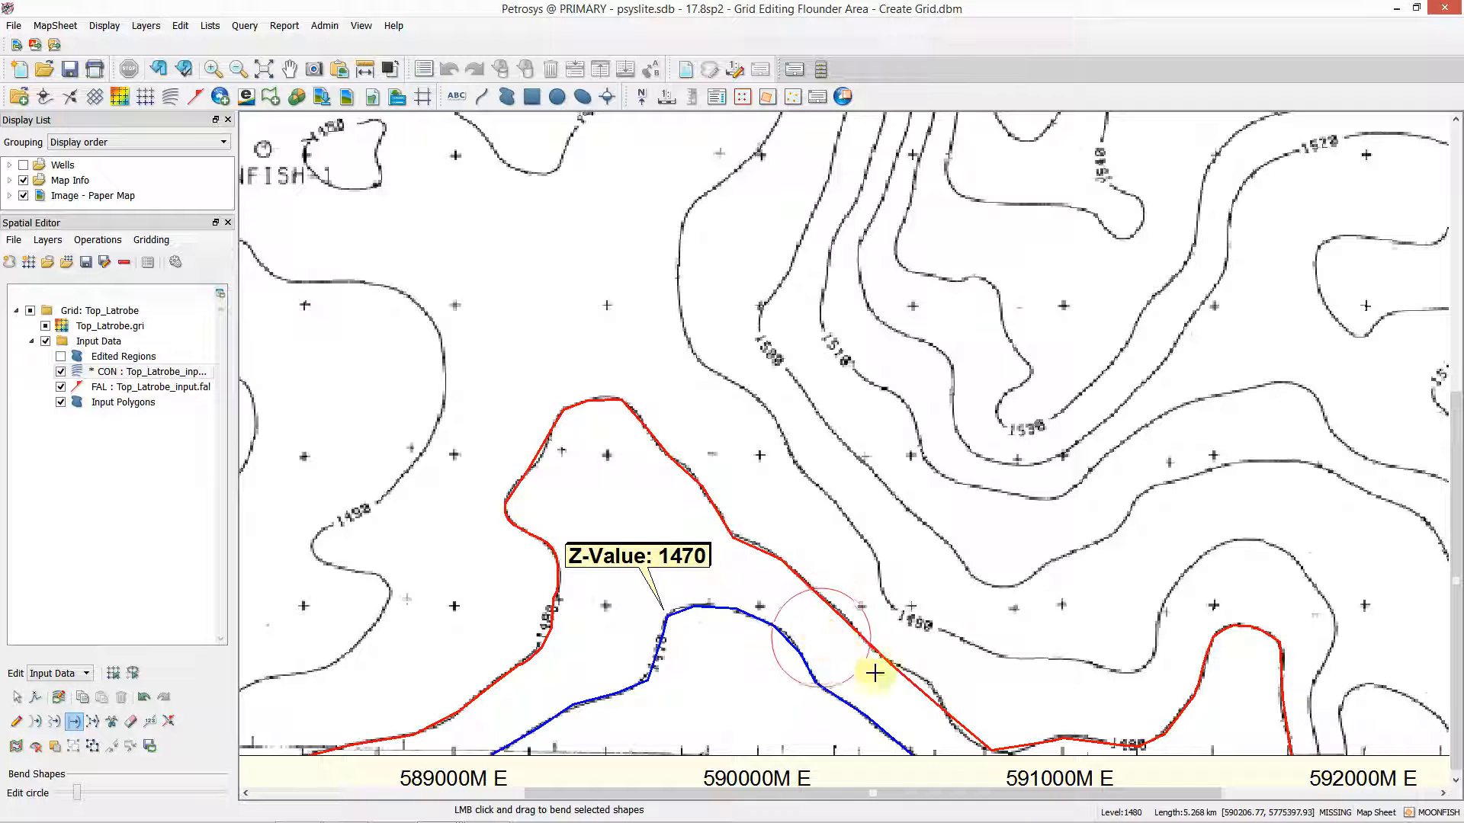
pyautogui.moveTo(911, 684)
pyautogui.mouseDown()
pyautogui.moveTo(925, 676)
pyautogui.moveTo(959, 743)
pyautogui.moveTo(1022, 748)
pyautogui.mouseUp()
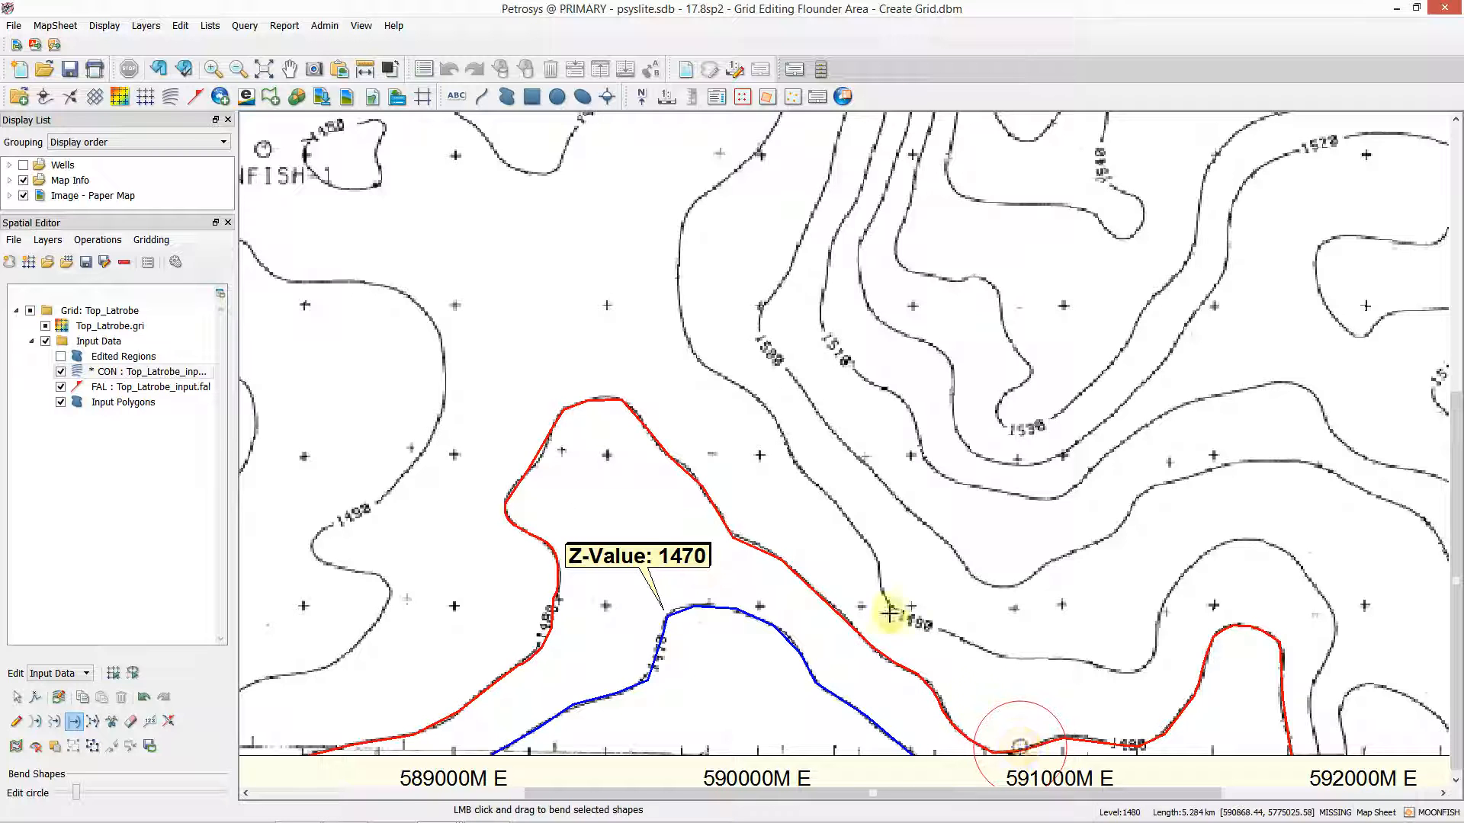
# - Smooth the 1480 contour around its northern peak and down its eastern flank with the Interactive smoothing method
pyautogui.click(53, 723)
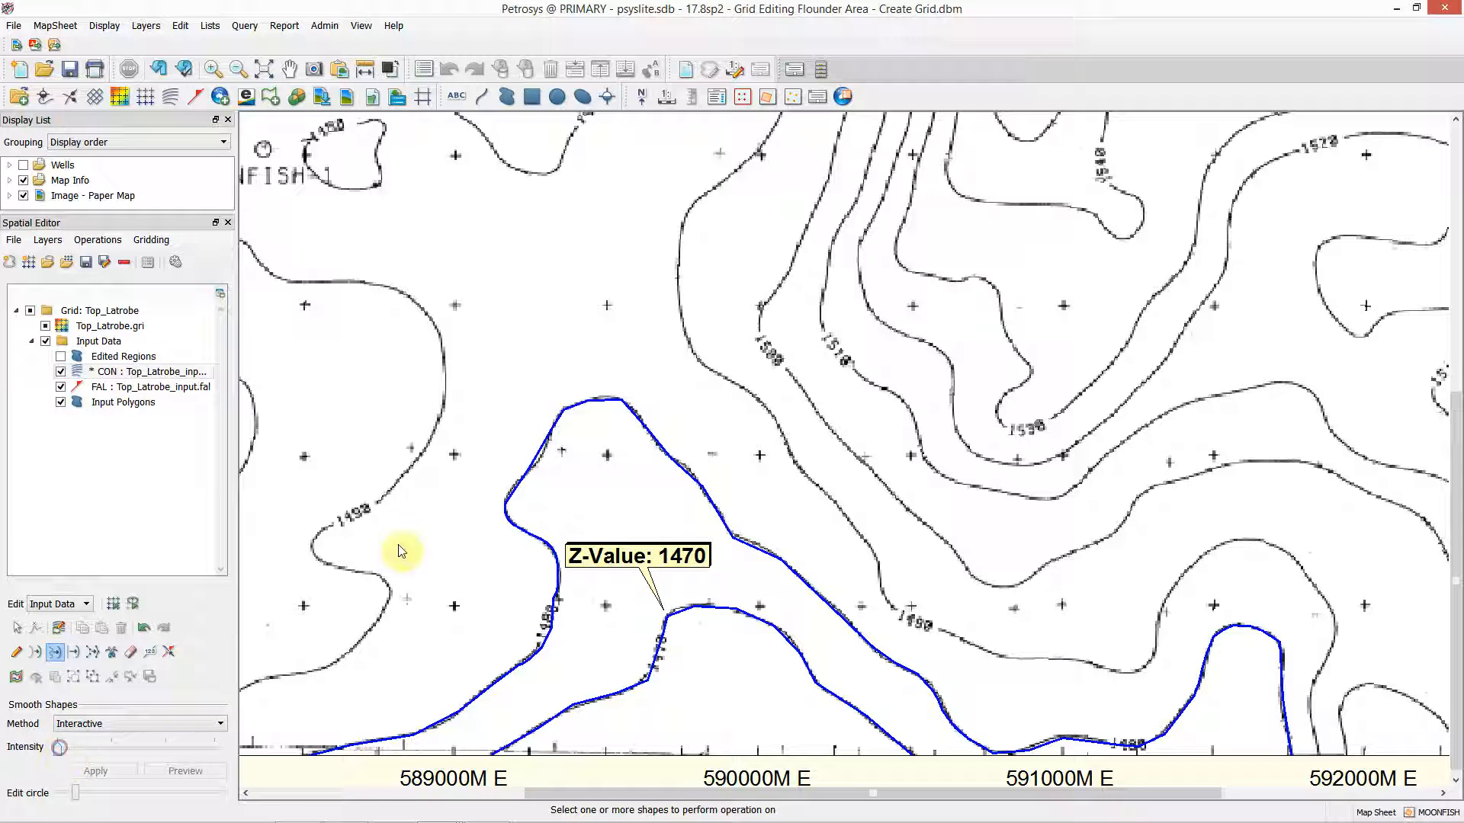
pyautogui.click(534, 464)
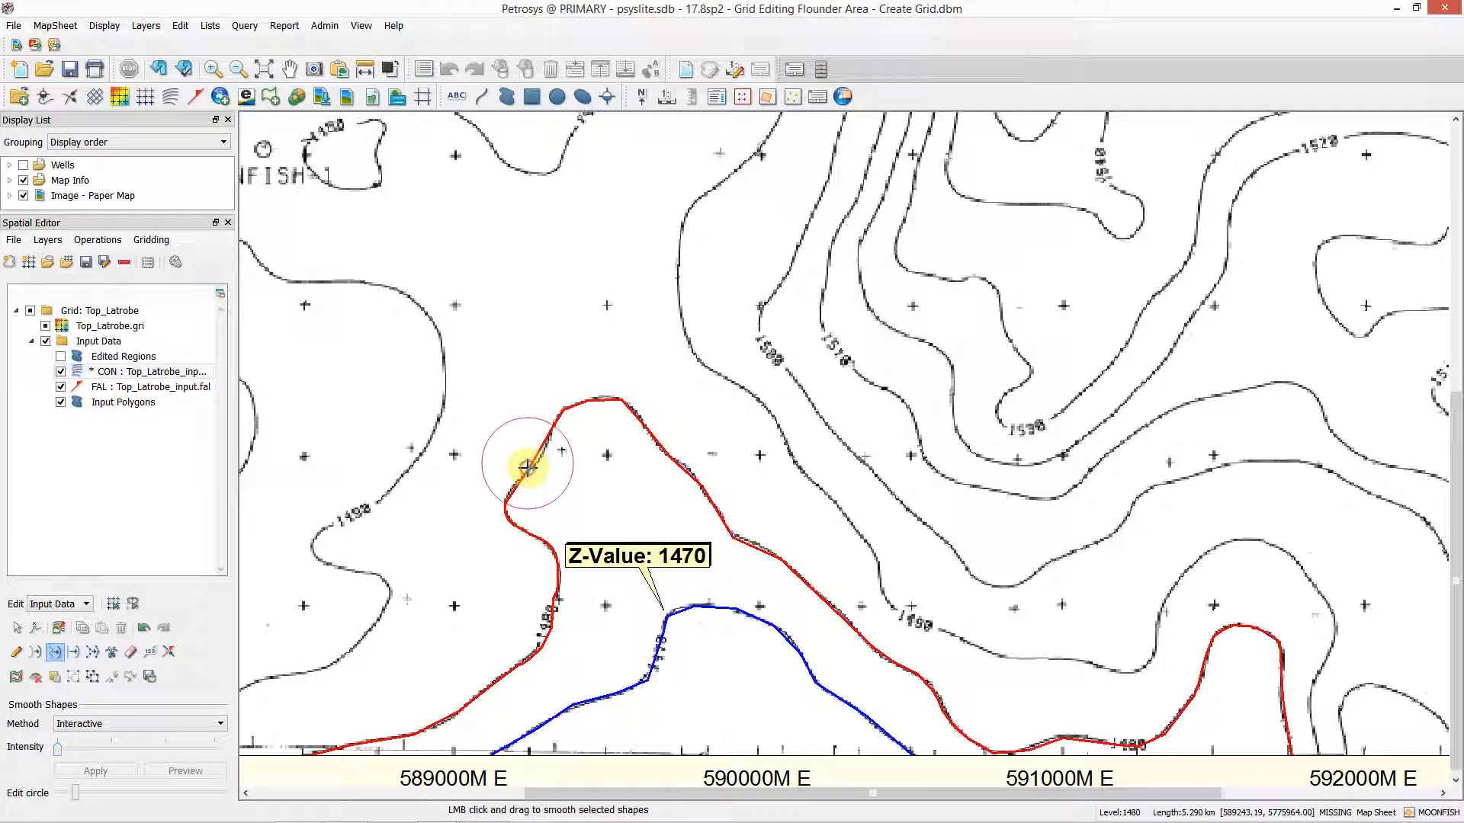
pyautogui.moveTo(577, 415)
pyautogui.mouseDown()
pyautogui.moveTo(620, 399)
pyautogui.moveTo(752, 536)
pyautogui.mouseUp()
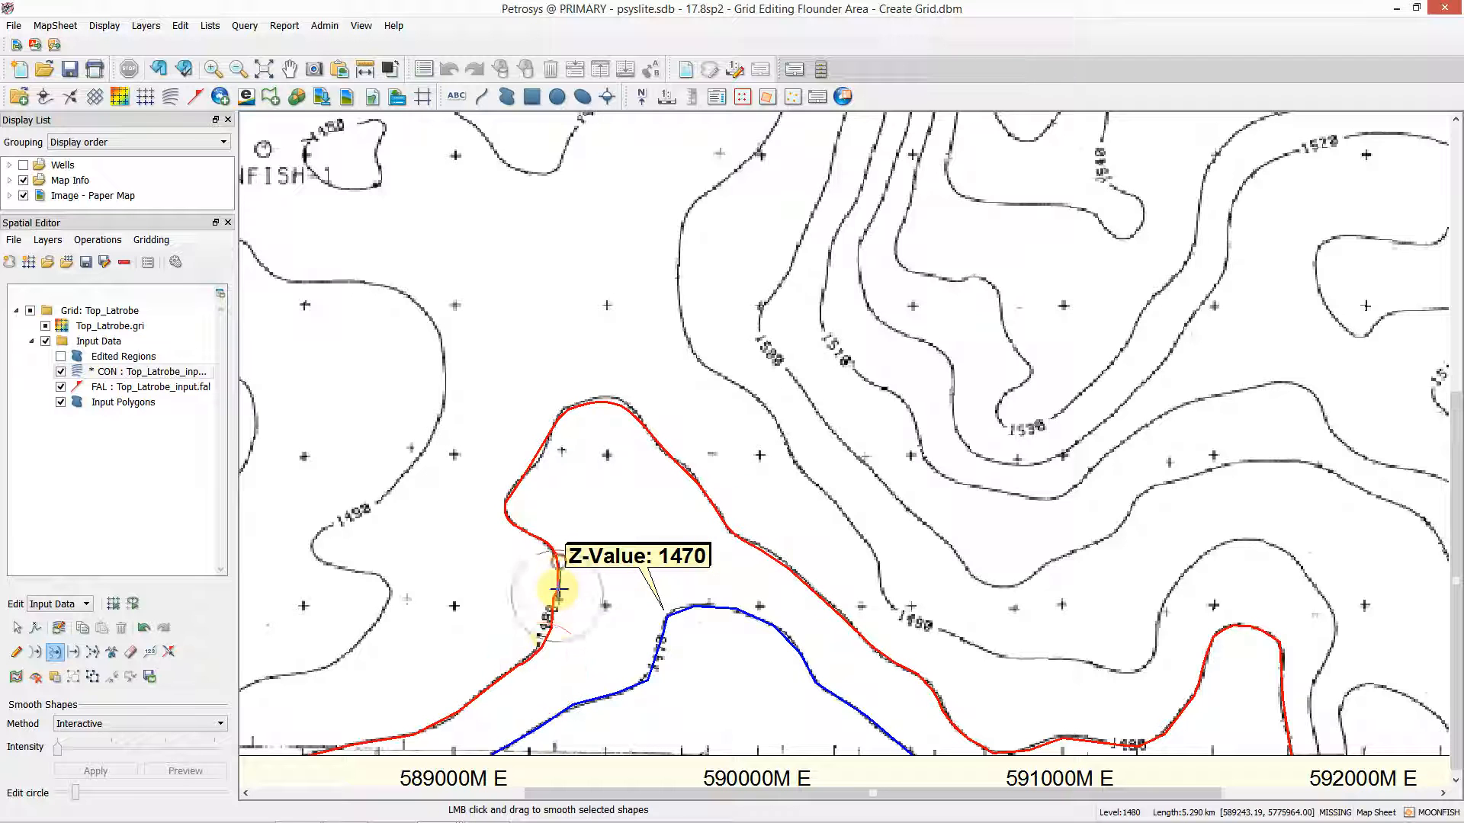
pyautogui.click(484, 610)
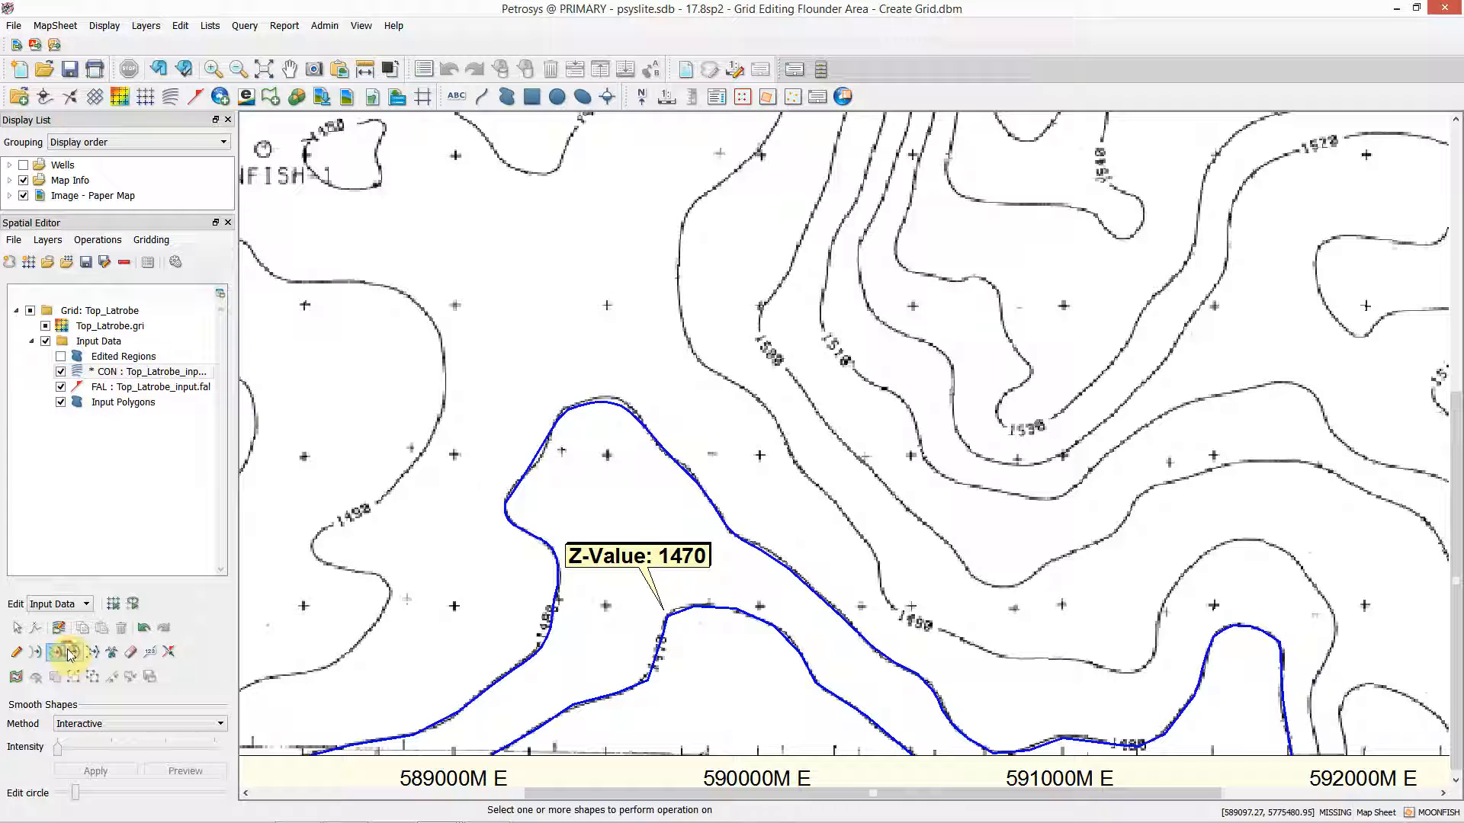
# - Bend the 1480 contour's northern peak and upper western flank back onto the paper map line, and deselect the contour
pyautogui.click(73, 651)
pyautogui.click(625, 405)
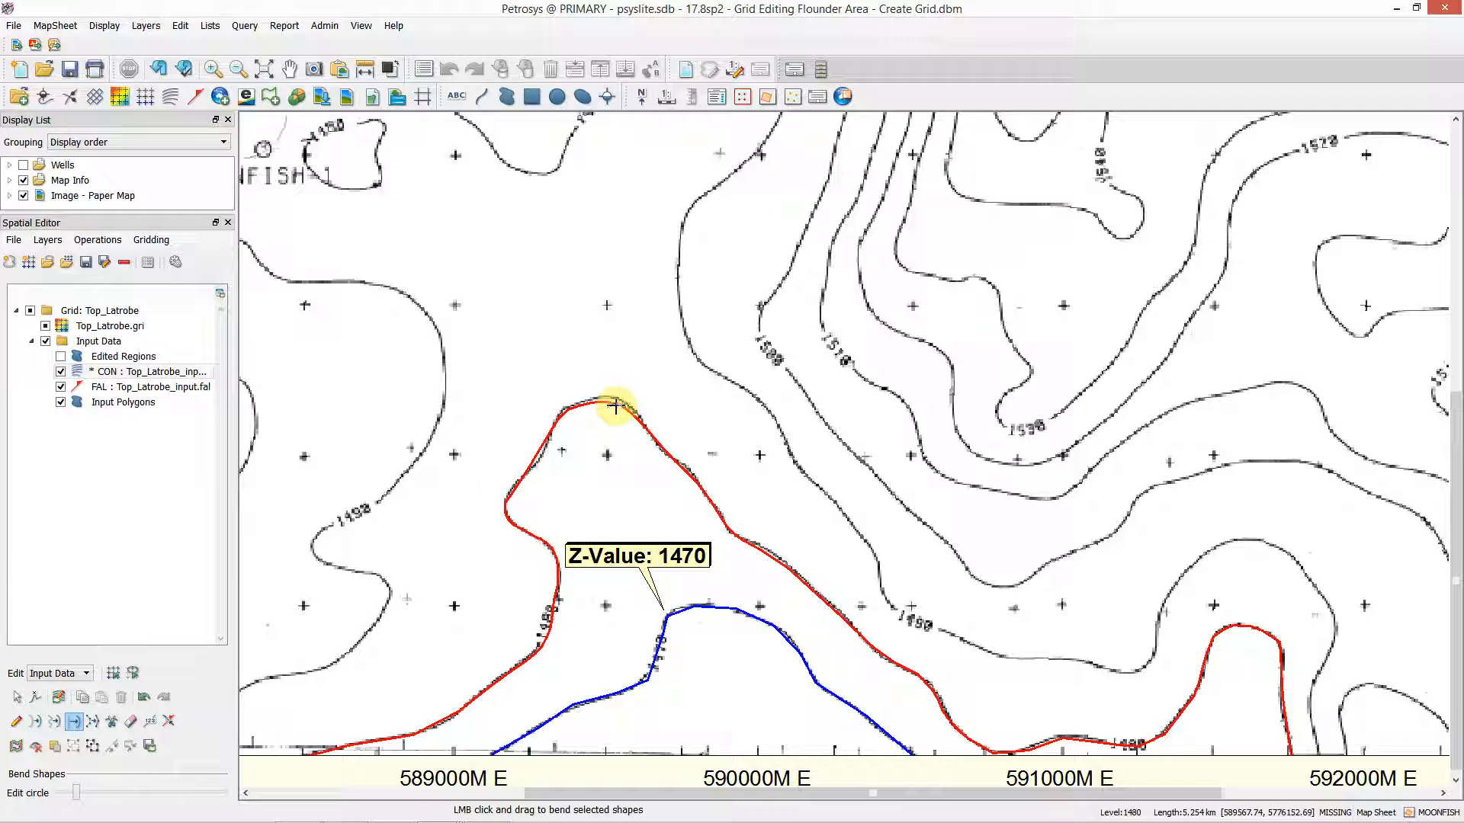
pyautogui.moveTo(614, 394)
pyautogui.mouseDown()
pyautogui.moveTo(549, 424)
pyautogui.moveTo(562, 409)
pyautogui.moveTo(543, 454)
pyautogui.mouseUp()
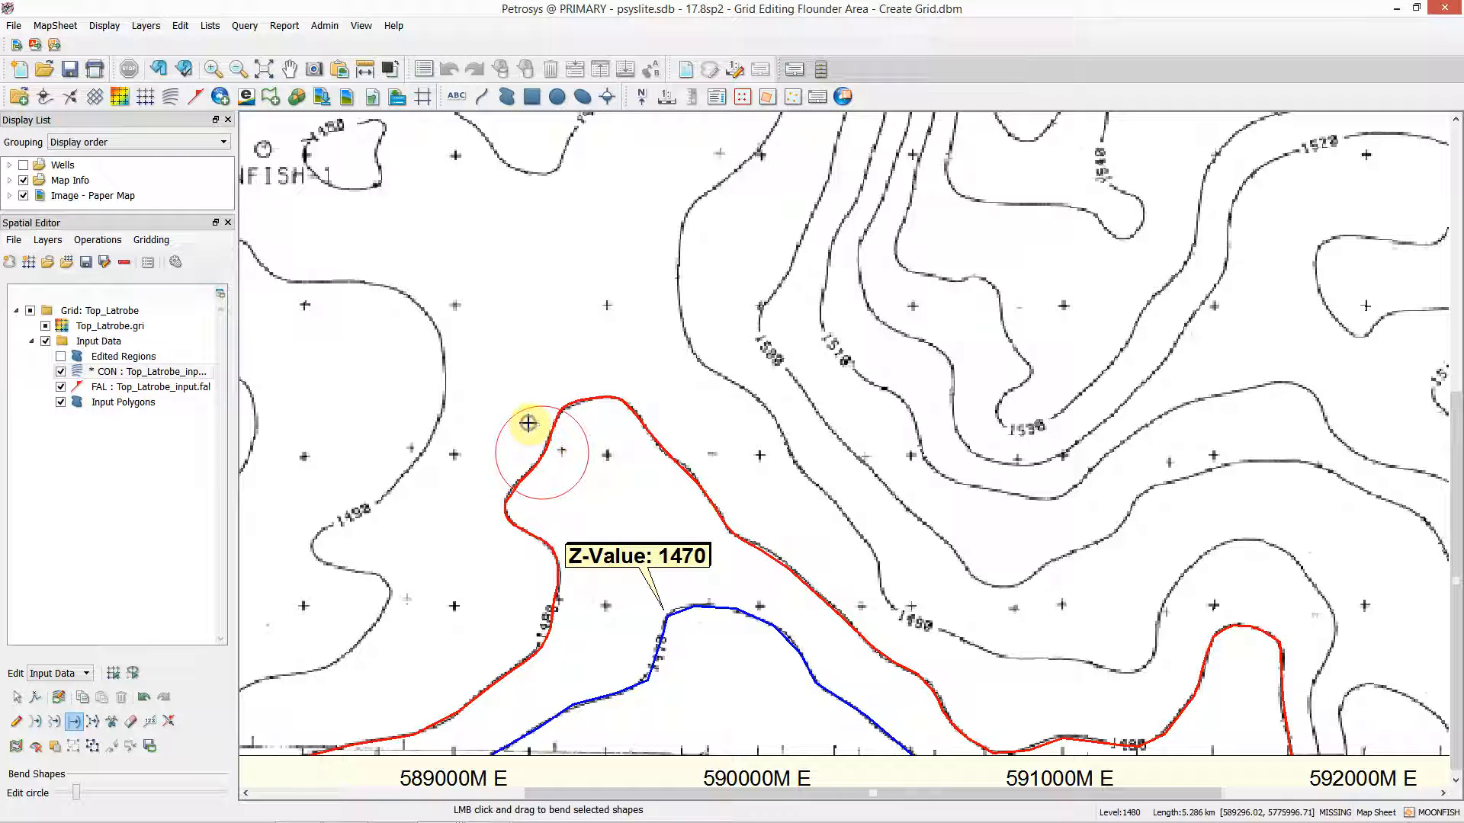
pyautogui.click(530, 426)
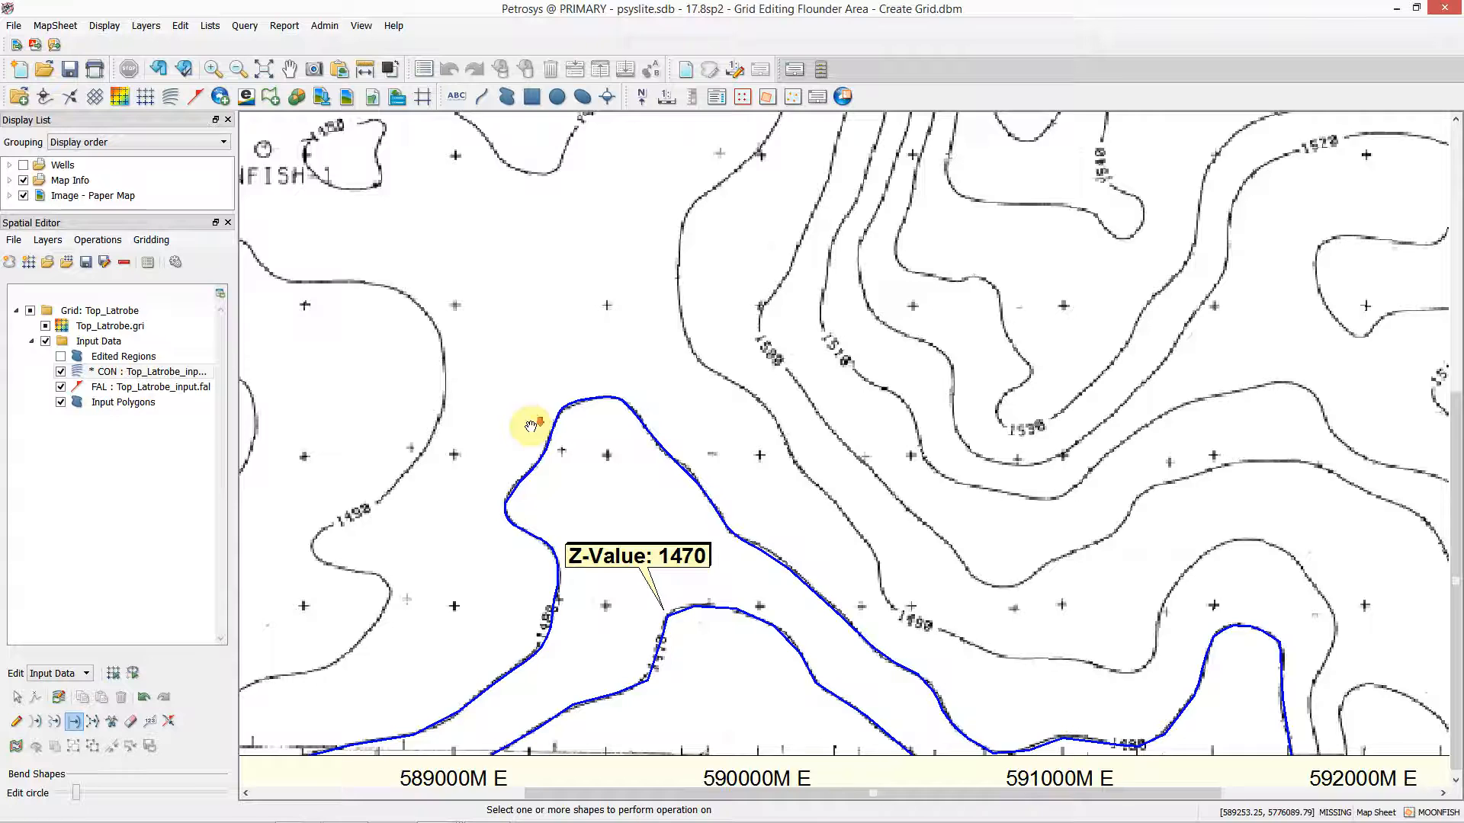
pyautogui.scroll(-2, 530, 426)
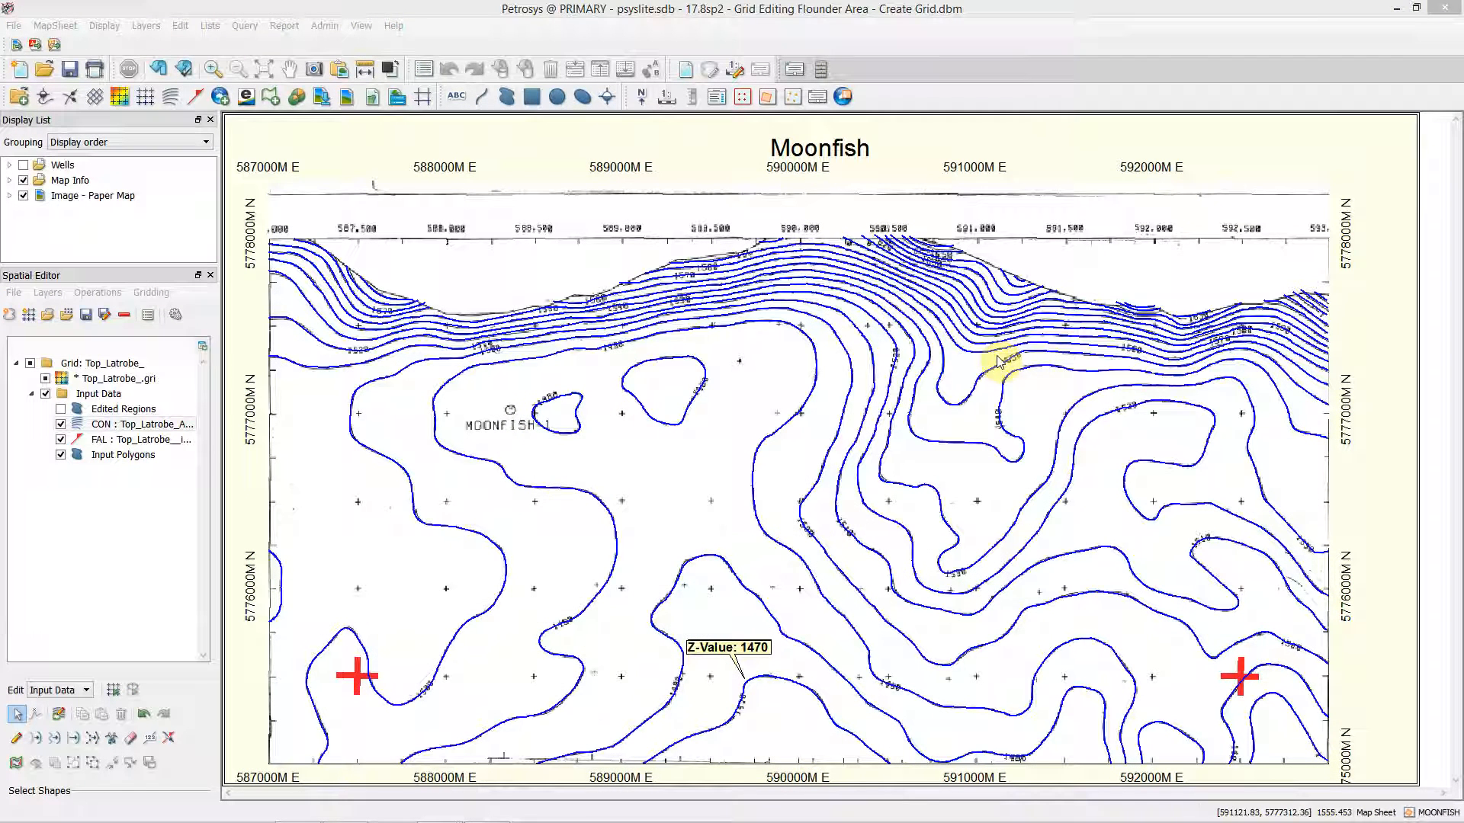
# - Run a full regrid of the Top_Latrobe_ grid from the digitized input contours
pyautogui.click(151, 292)
pyautogui.click(555, 249)
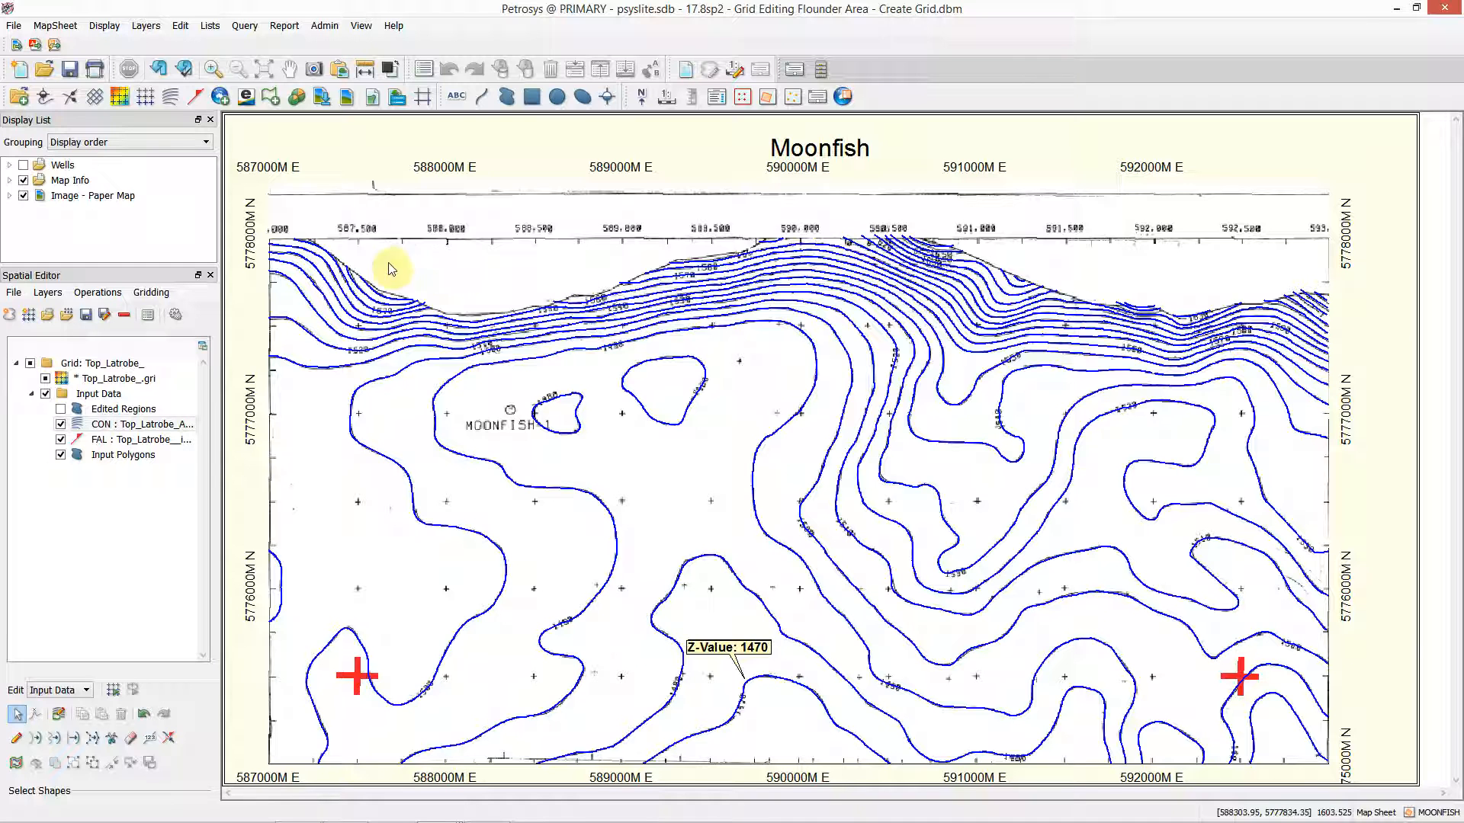
pyautogui.click(151, 293)
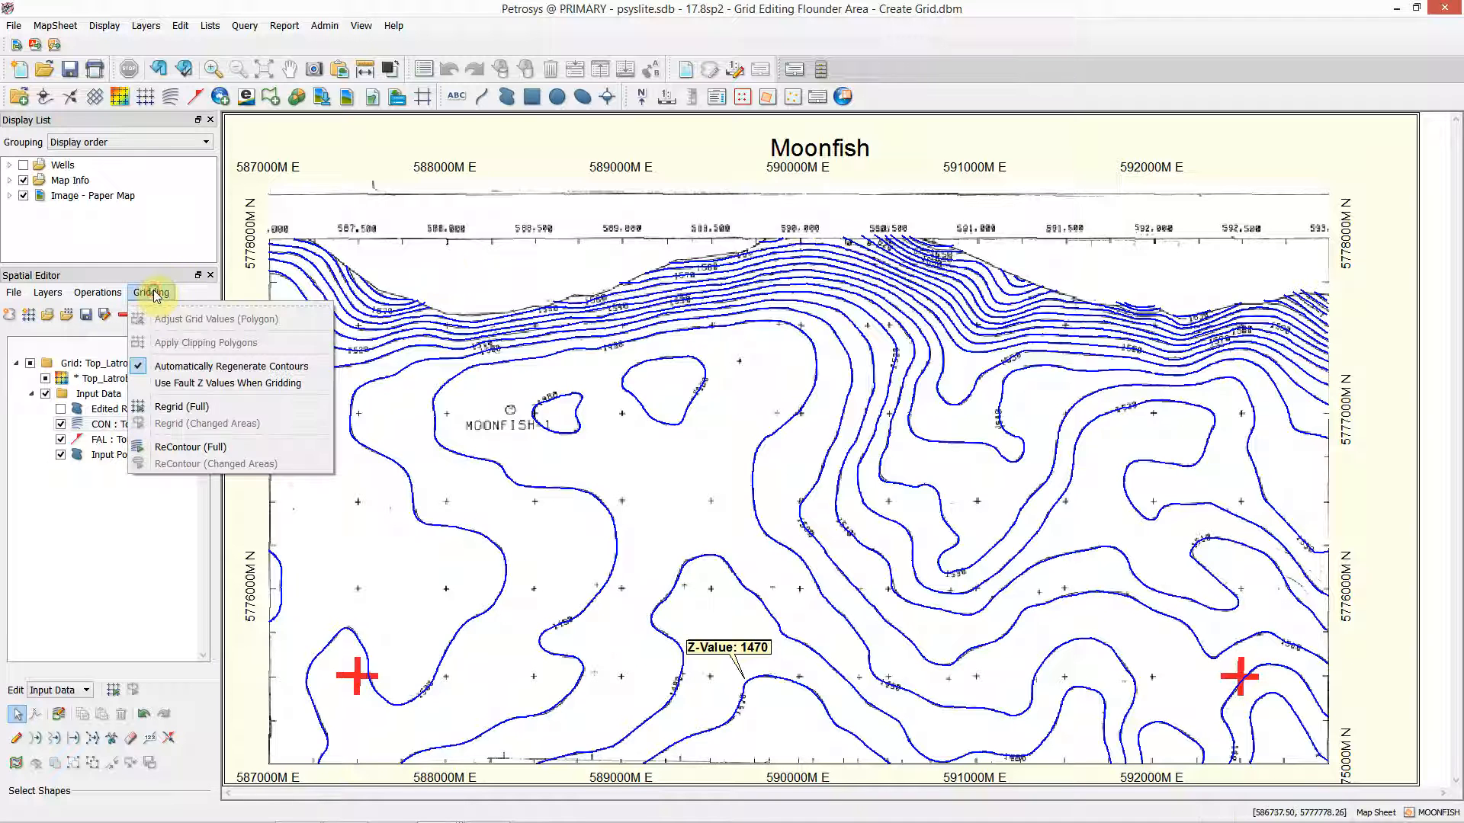
pyautogui.click(171, 410)
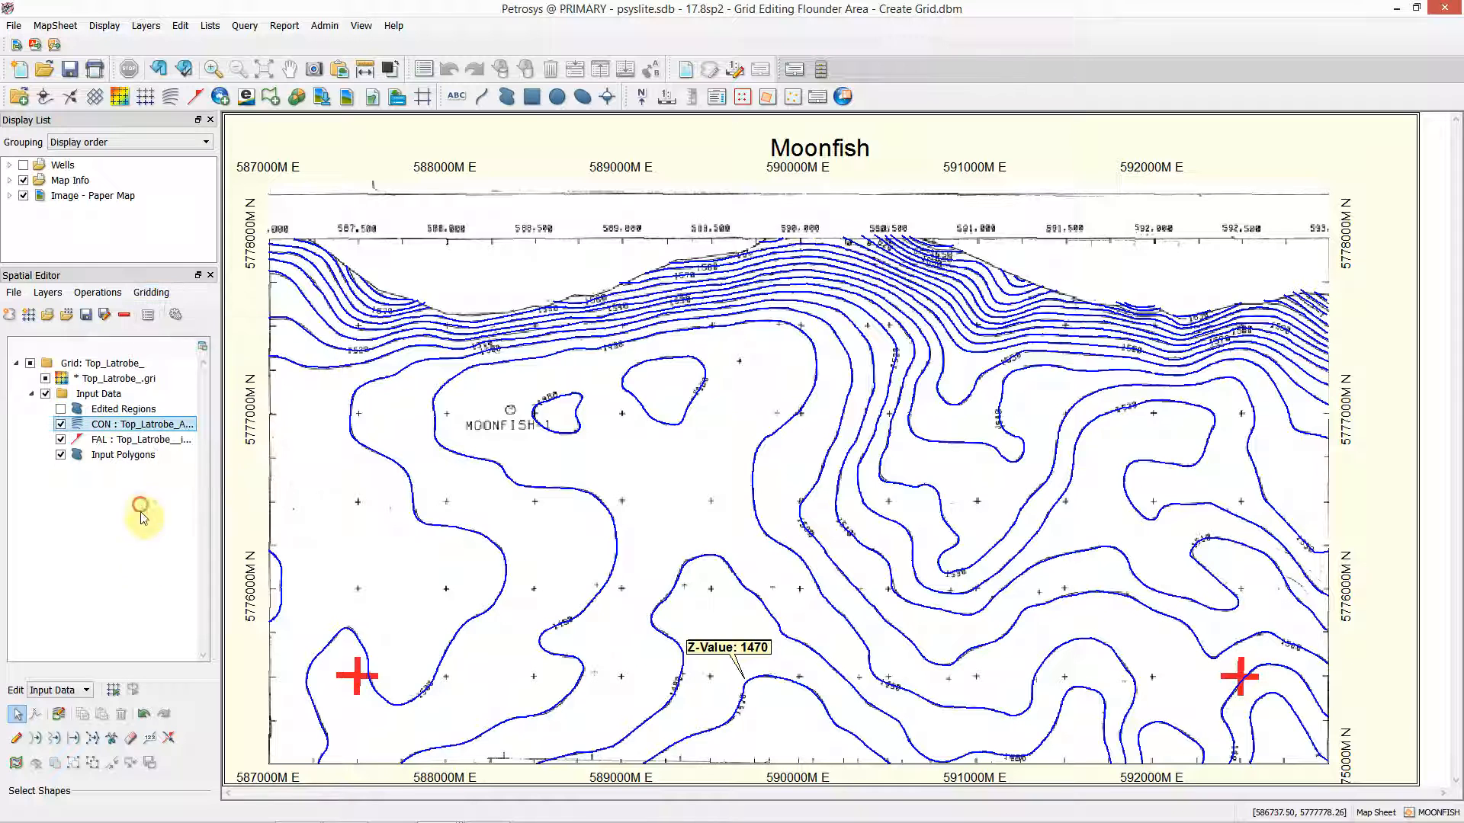
pyautogui.click(116, 690)
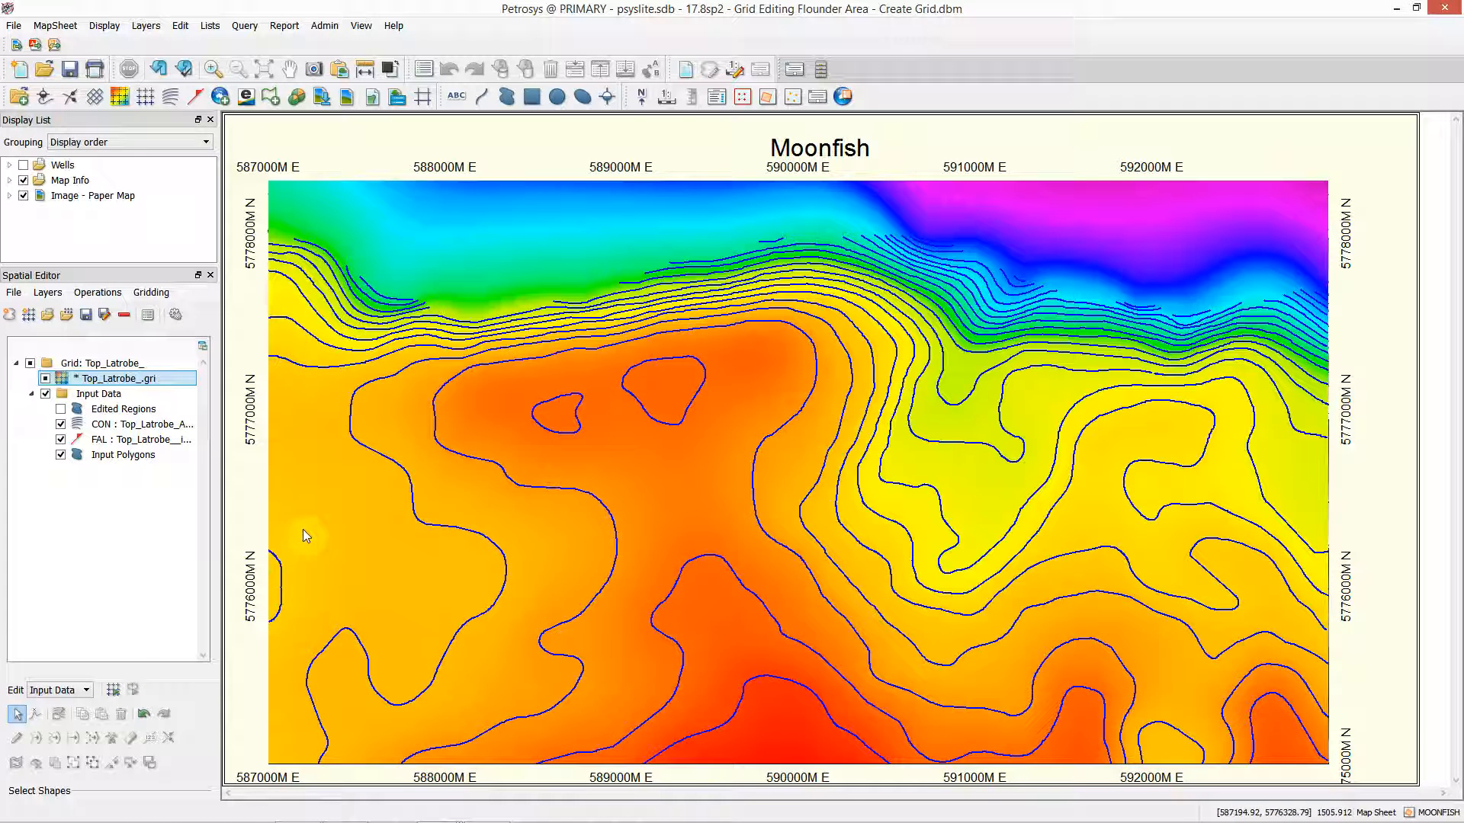
pyautogui.click(243, 527)
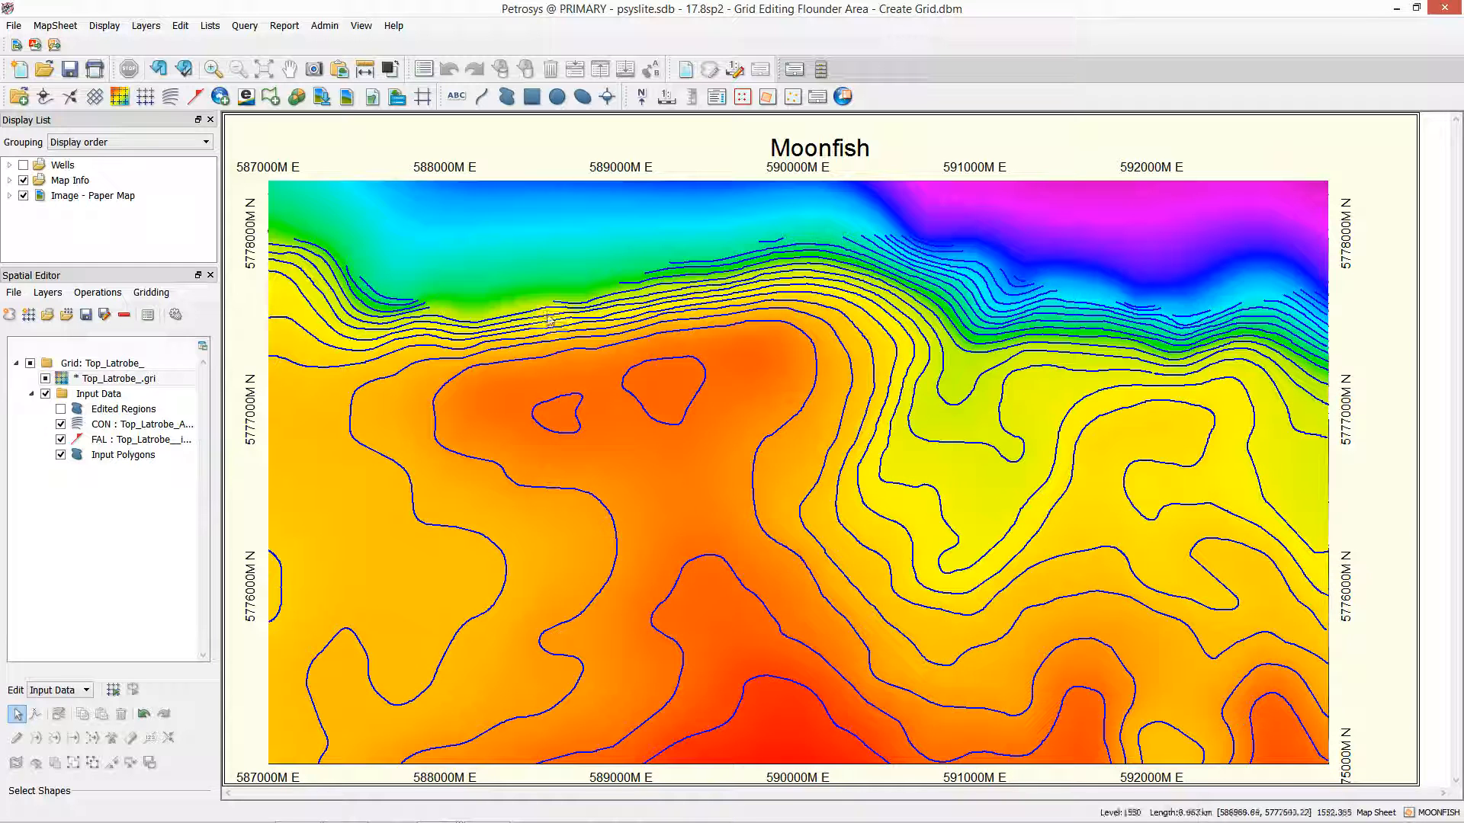
# - Trace an input polygon enclosing the contoured area, following the northern ends of the contours and the map's other three edges
pyautogui.click(122, 456)
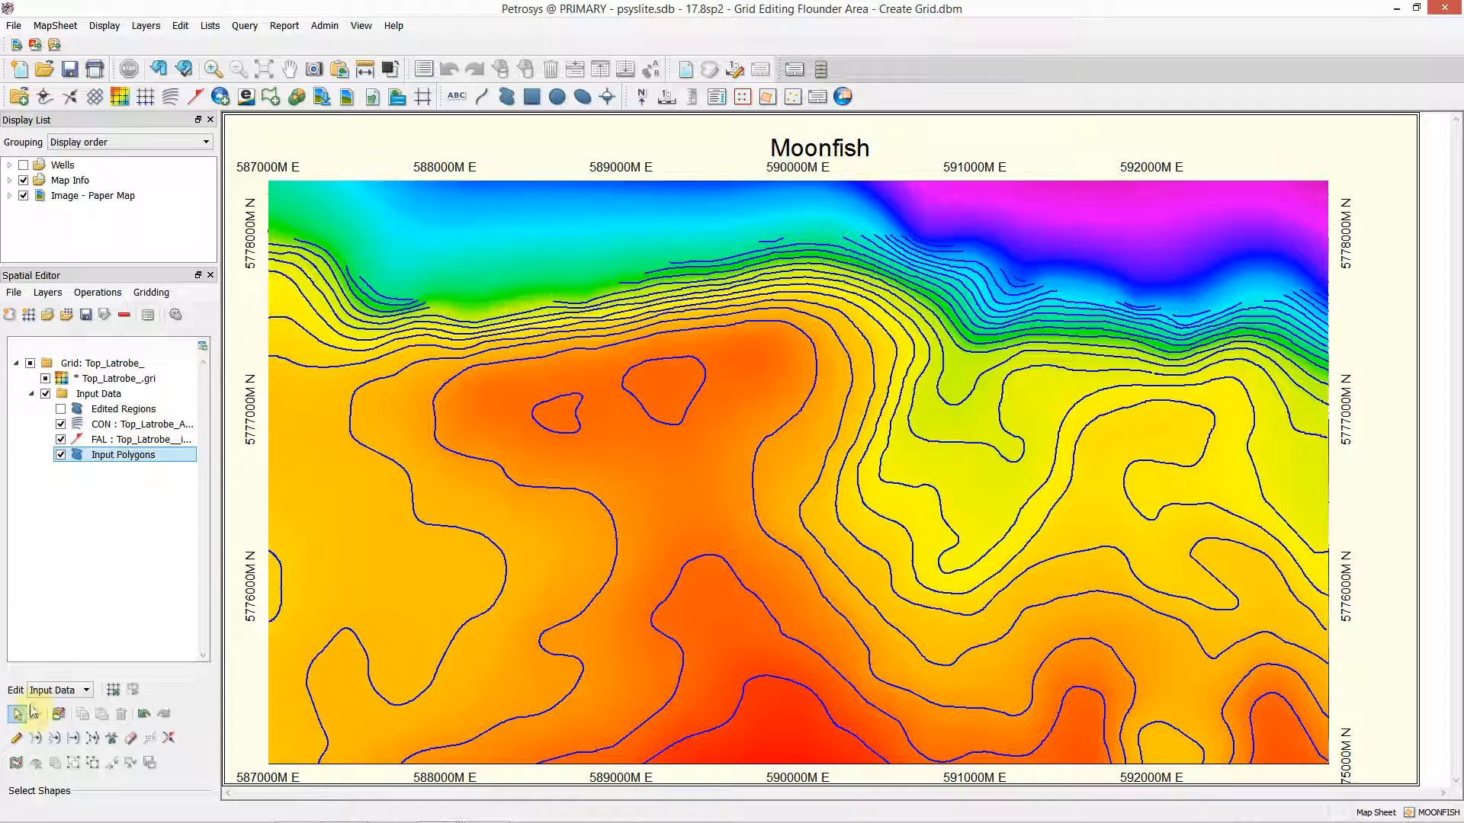
pyautogui.click(16, 737)
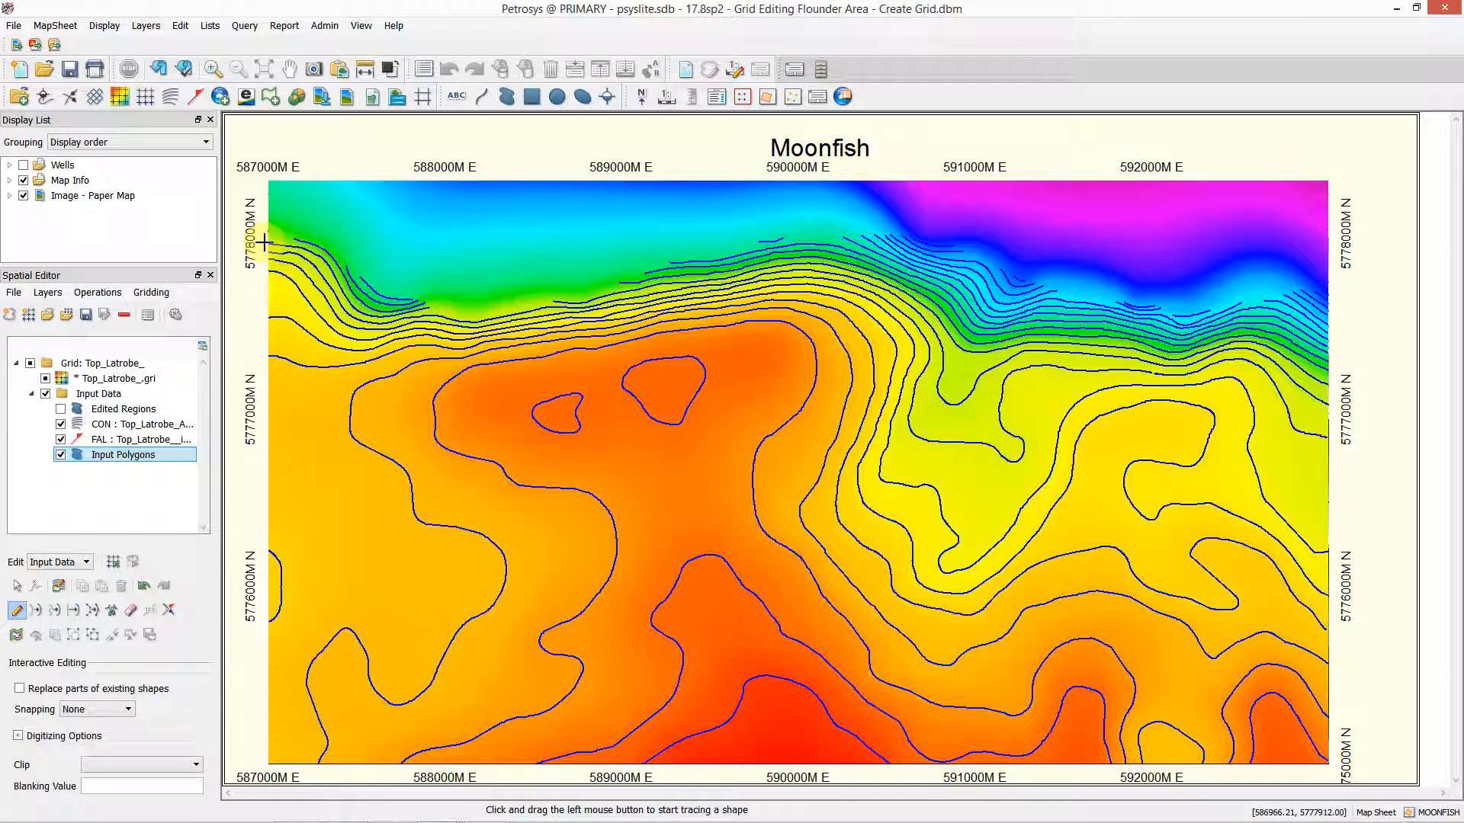
pyautogui.moveTo(263, 237)
pyautogui.mouseDown()
pyautogui.moveTo(255, 765)
pyautogui.moveTo(1325, 774)
pyautogui.moveTo(1339, 761)
pyautogui.moveTo(1333, 290)
pyautogui.moveTo(1169, 308)
pyautogui.moveTo(1055, 284)
pyautogui.moveTo(927, 232)
pyautogui.moveTo(795, 228)
pyautogui.moveTo(580, 289)
pyautogui.moveTo(476, 297)
pyautogui.moveTo(266, 241)
pyautogui.mouseUp()
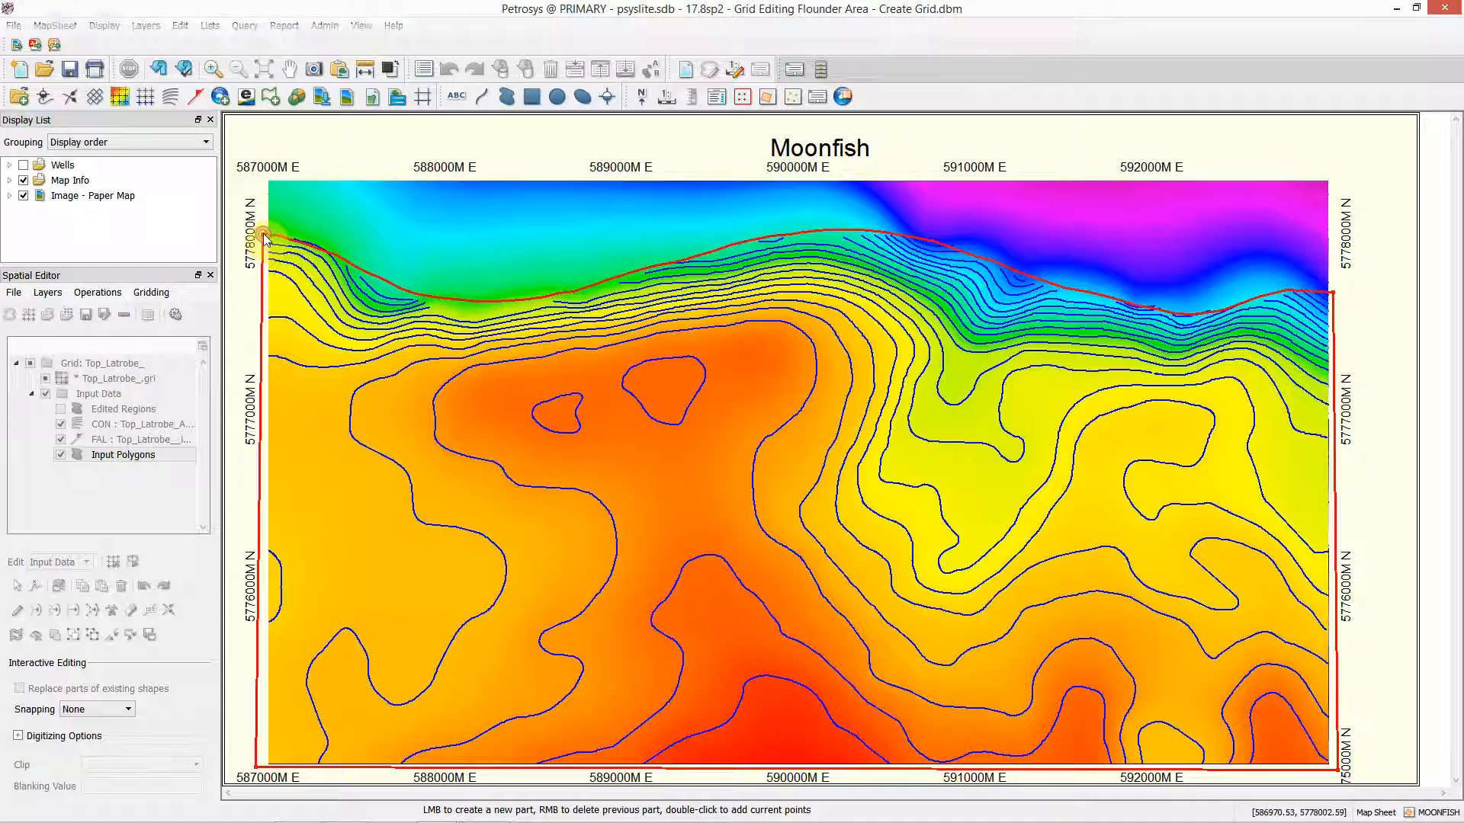
pyautogui.doubleClick(266, 241)
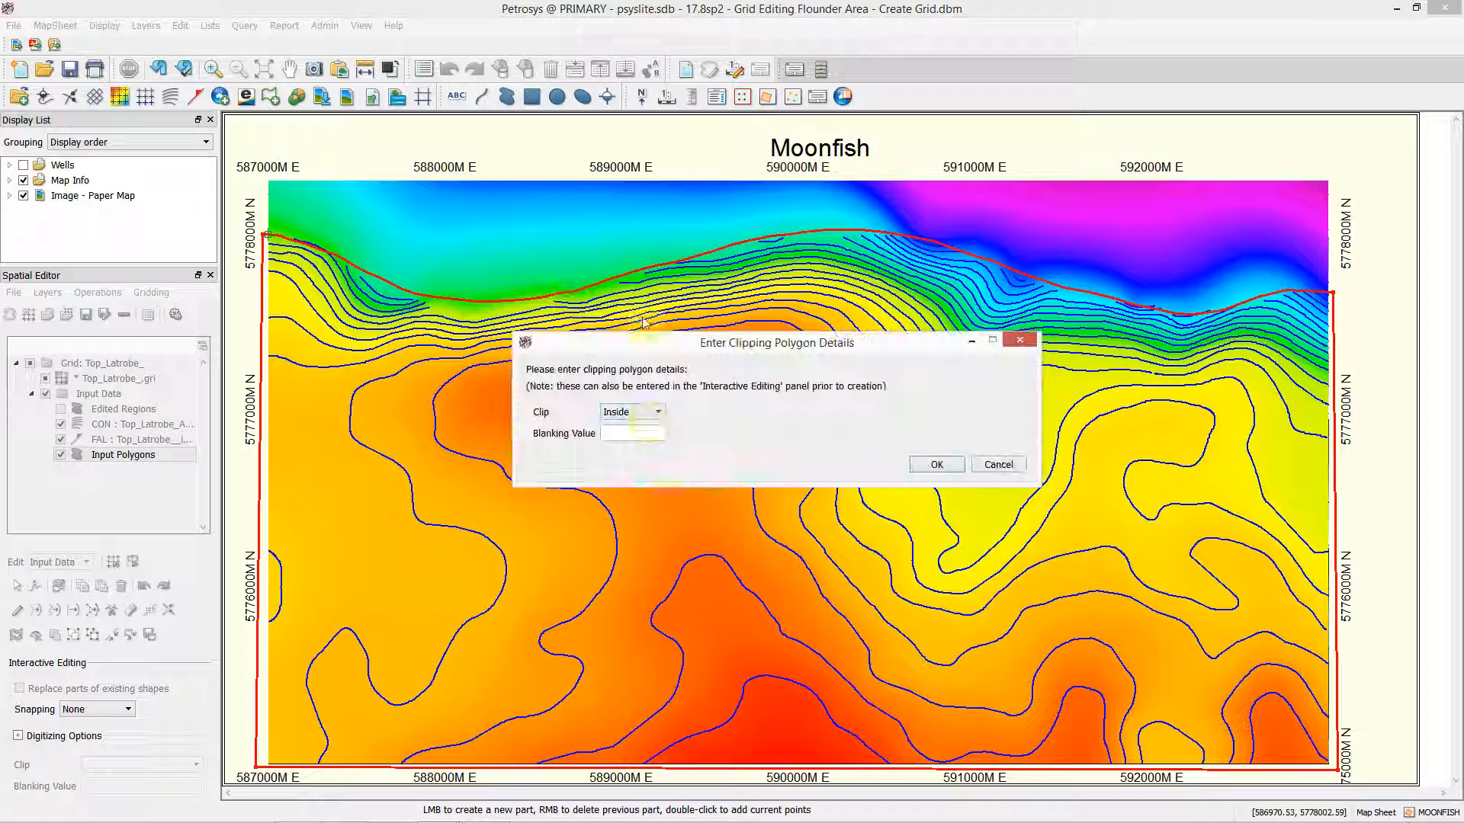
# - Set the polygon to clip outside with no blanking value, and run a full regrid of the Top_Latrobe_ grid
pyautogui.click(649, 415)
pyautogui.click(641, 436)
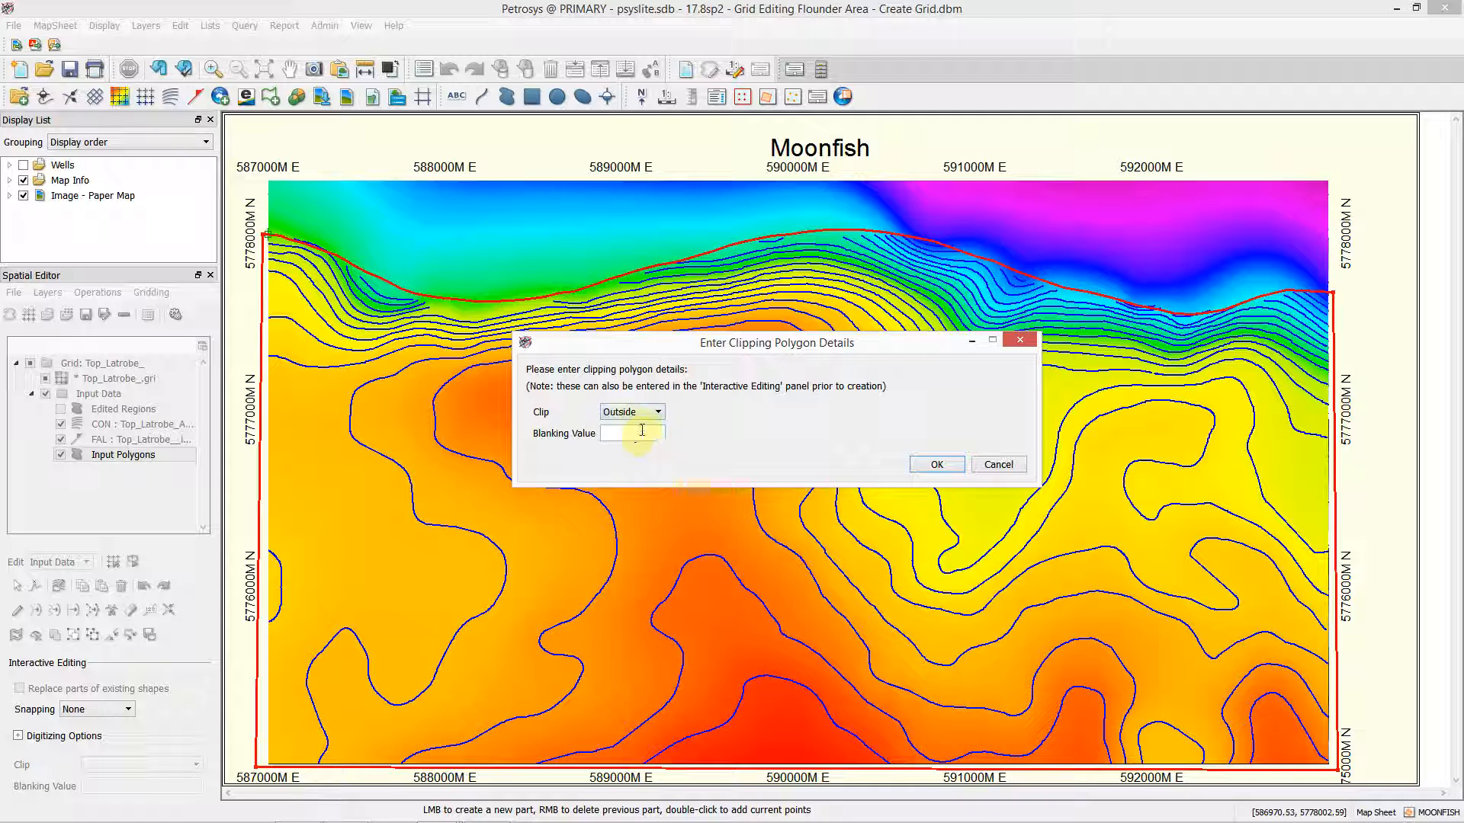
pyautogui.click(936, 464)
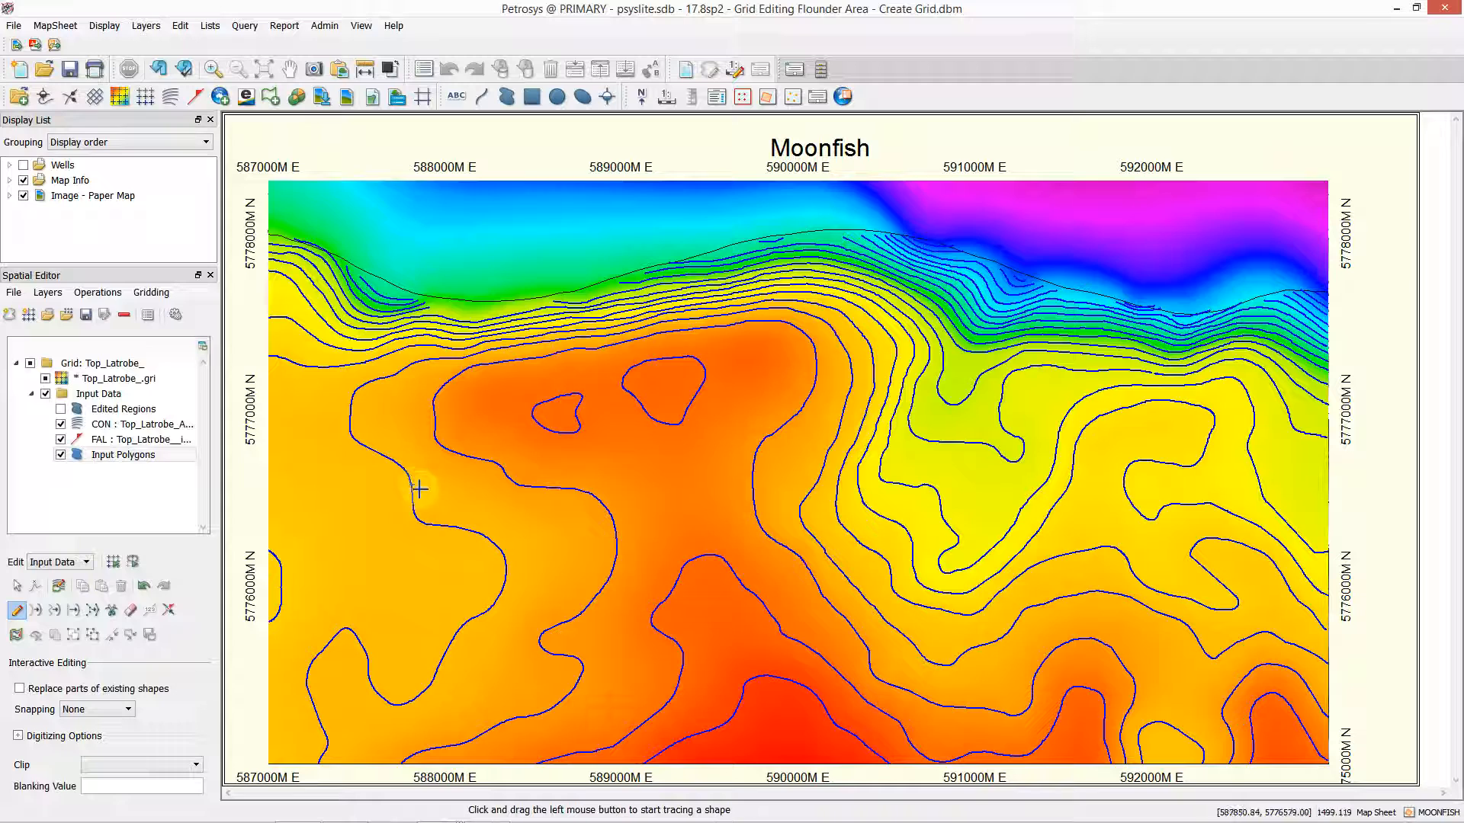
pyautogui.click(113, 563)
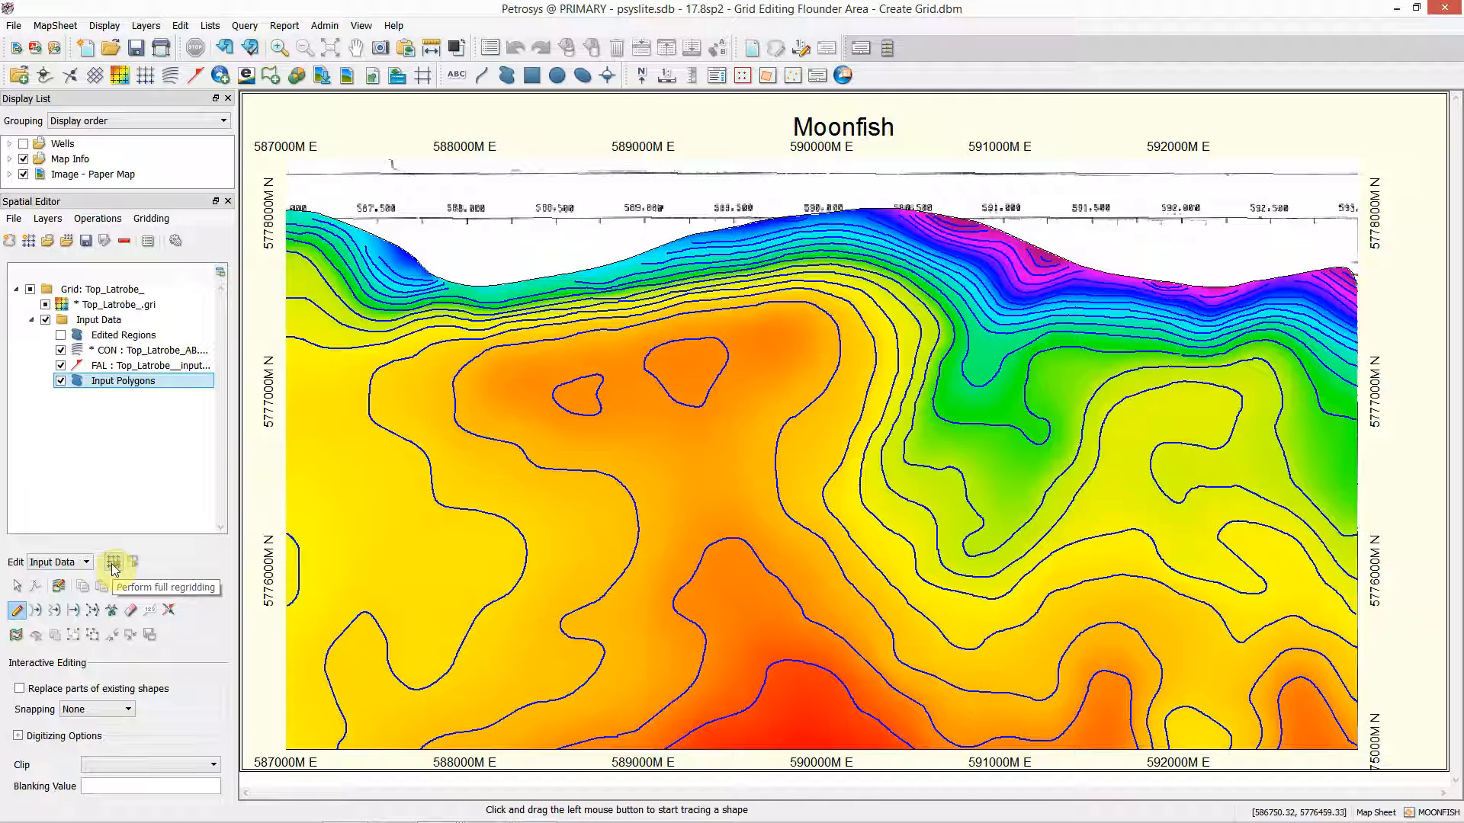
# - Display the Top_Latrobe_ grid's contours at an increment of 10, with line color 13 and labels enabled
pyautogui.doubleClick(149, 307)
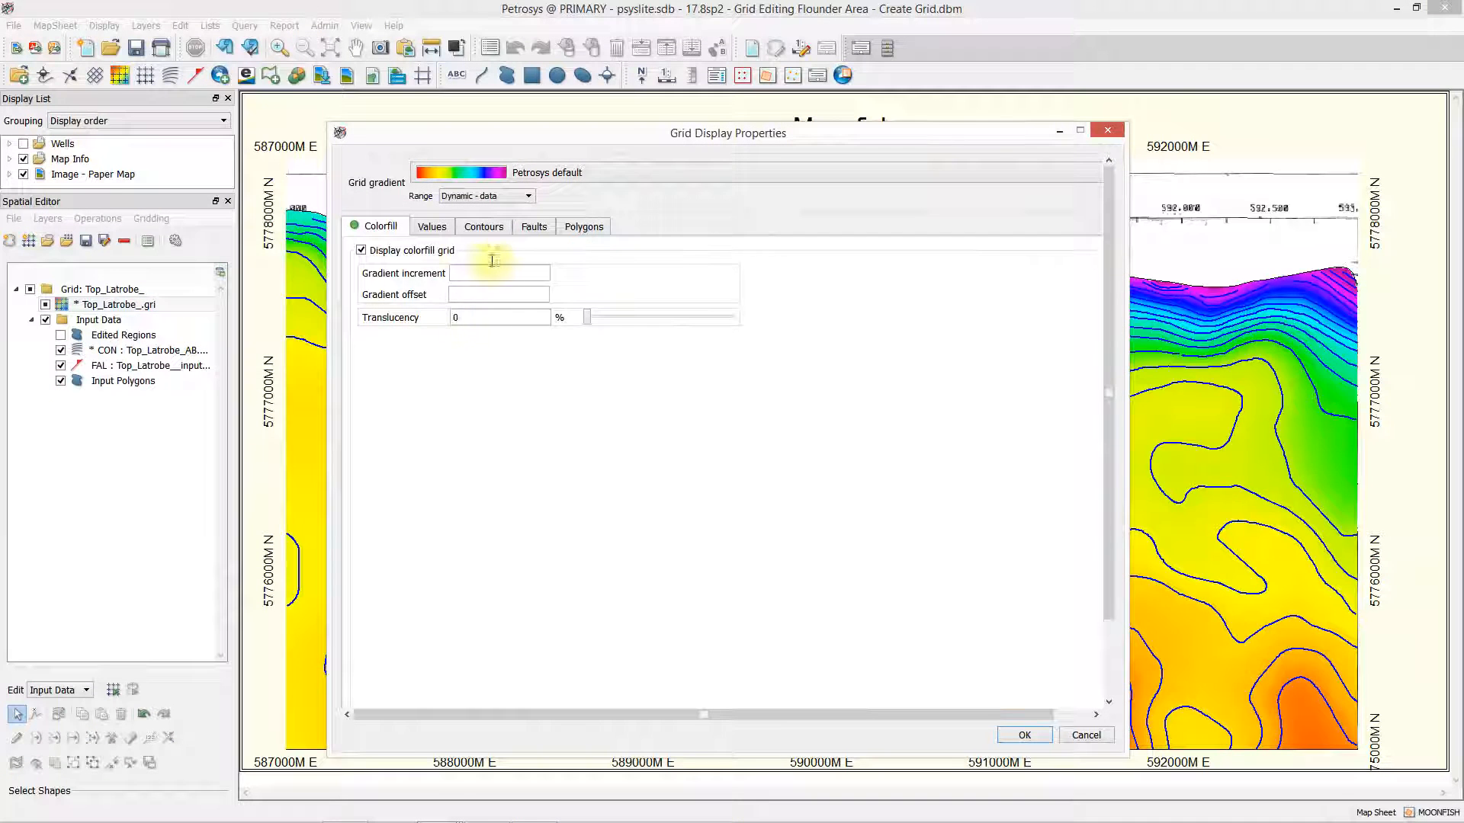
pyautogui.click(486, 227)
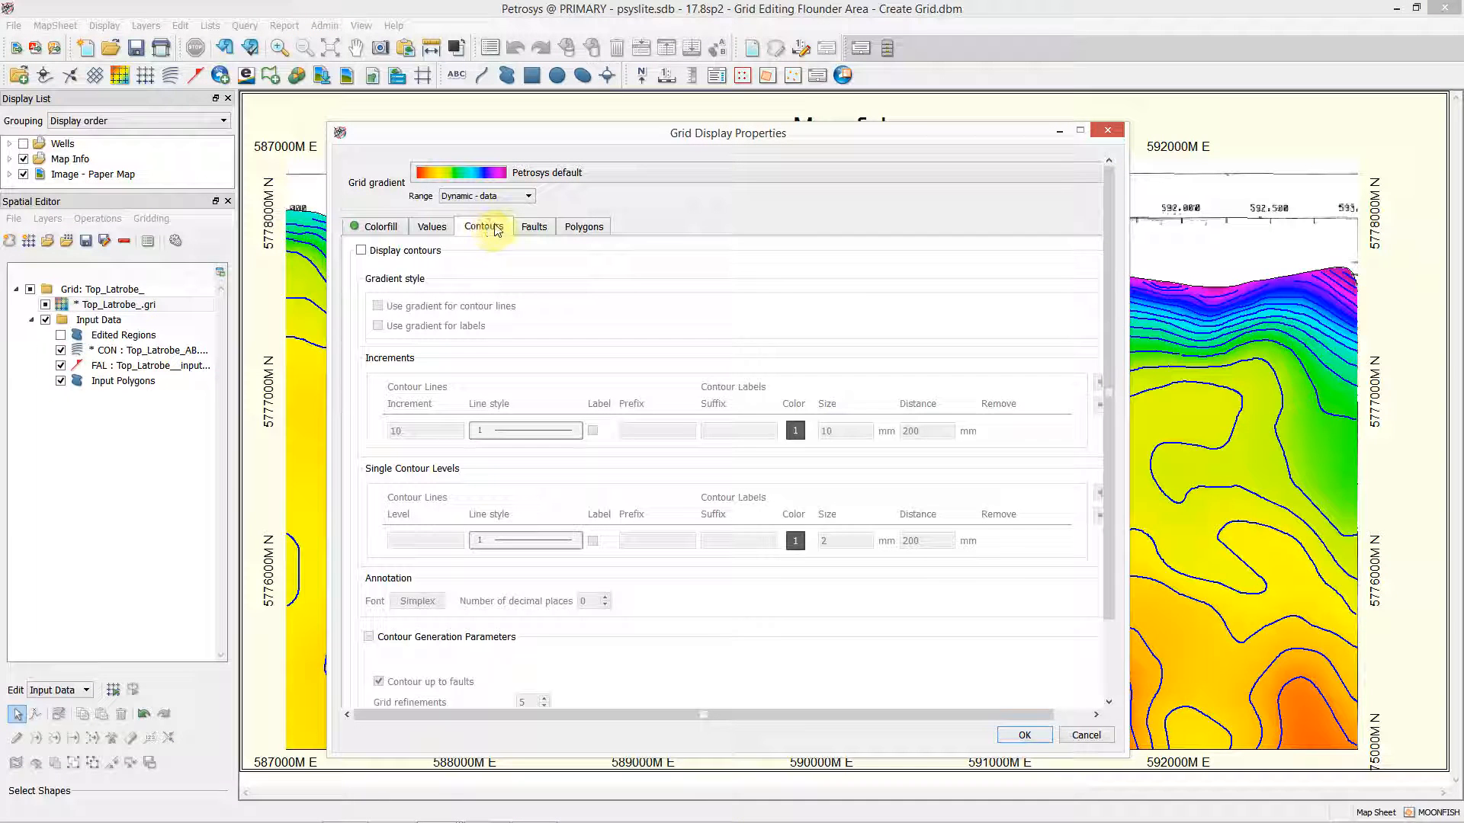
pyautogui.click(363, 251)
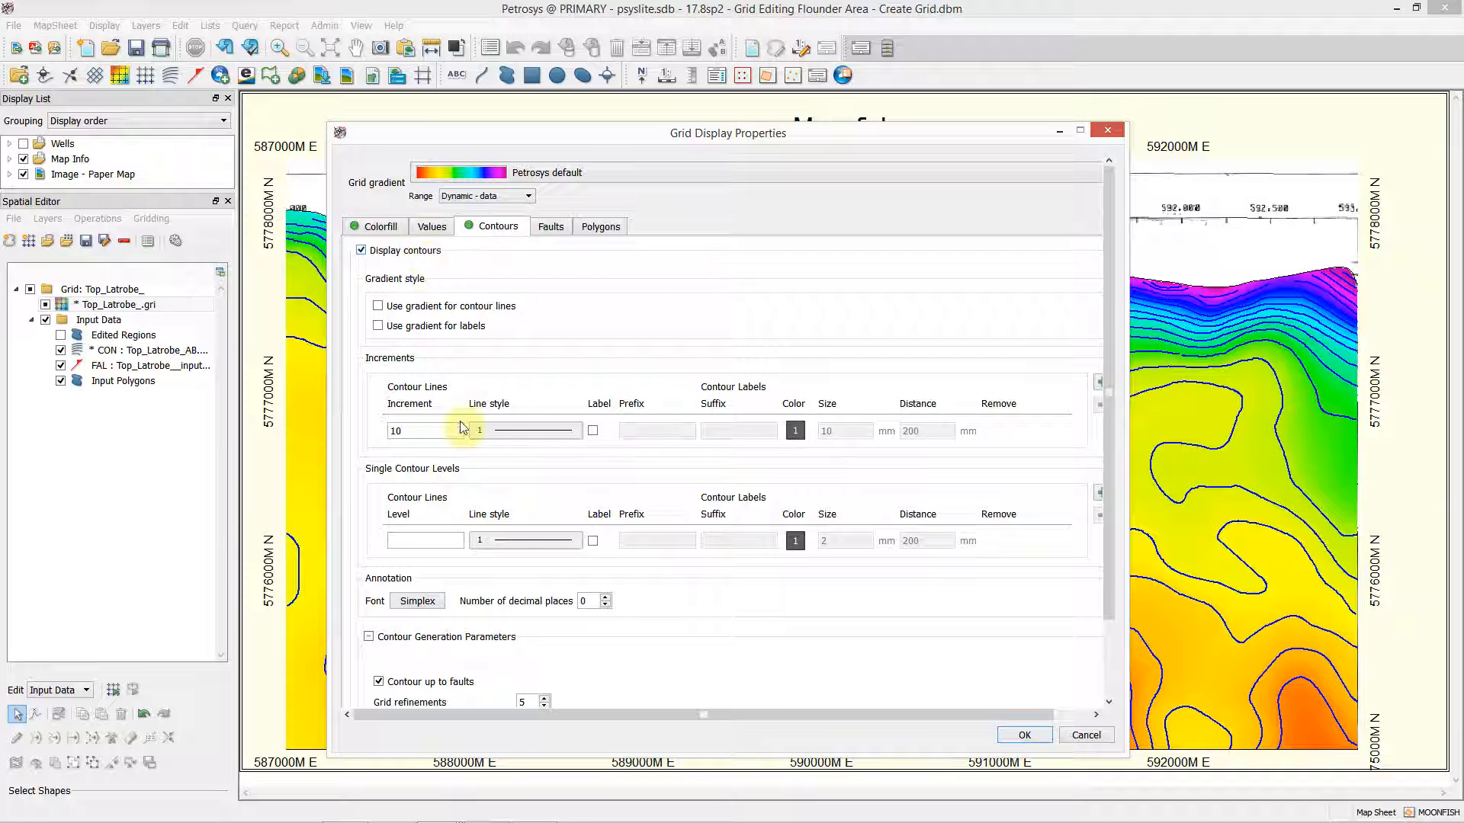
pyautogui.click(516, 435)
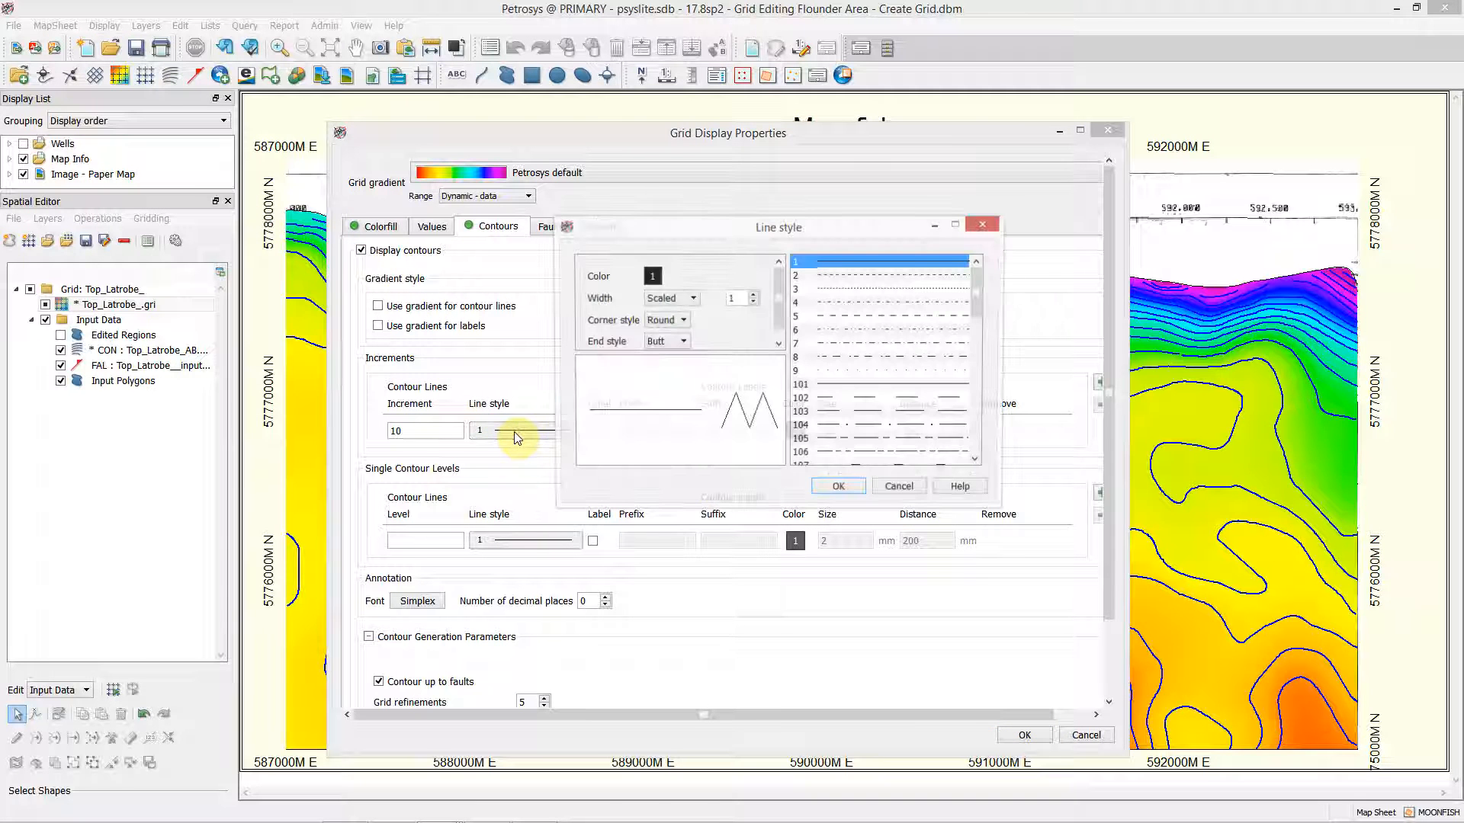
pyautogui.click(652, 276)
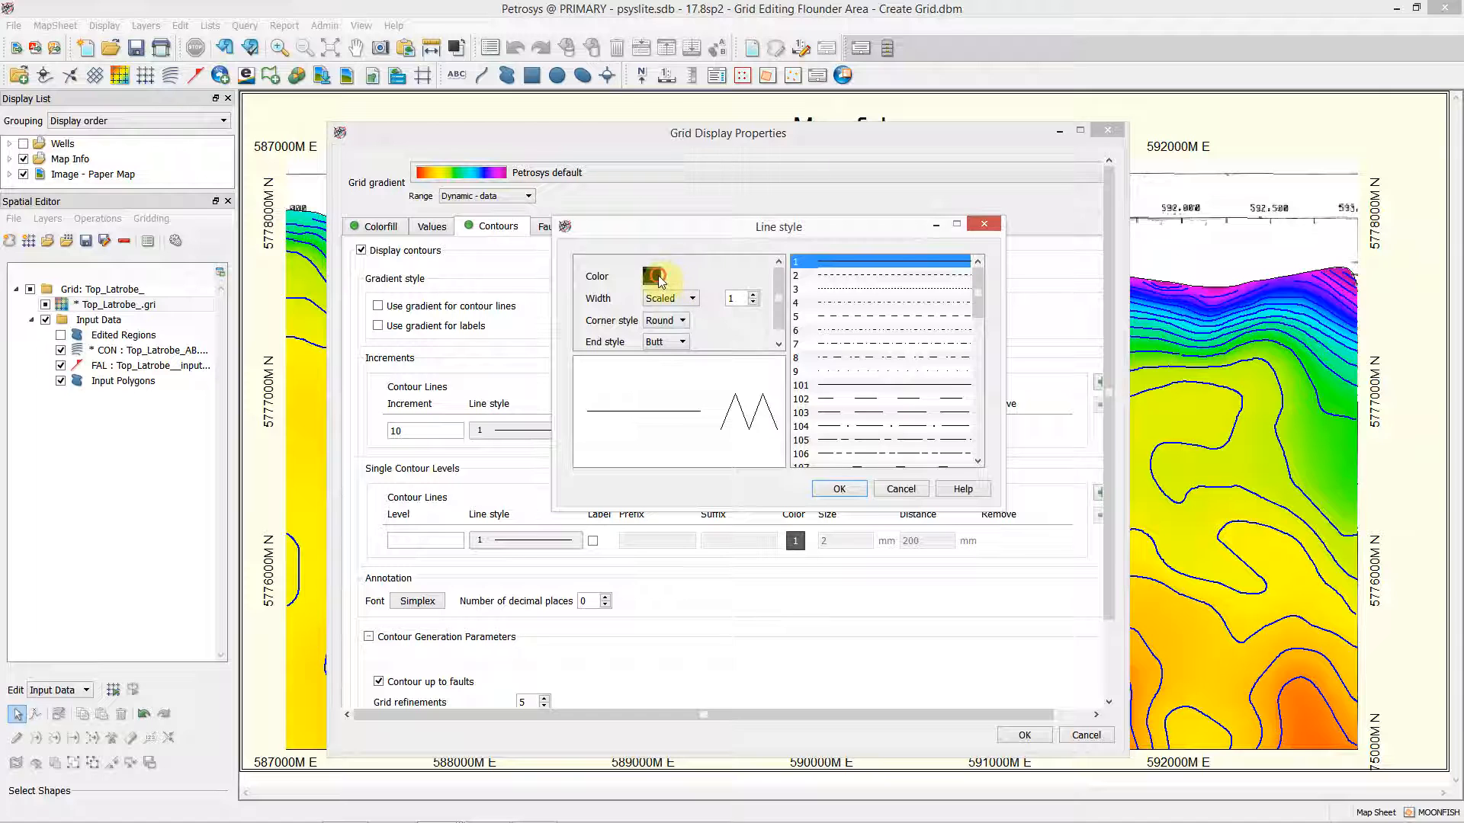
pyautogui.doubleClick(729, 288)
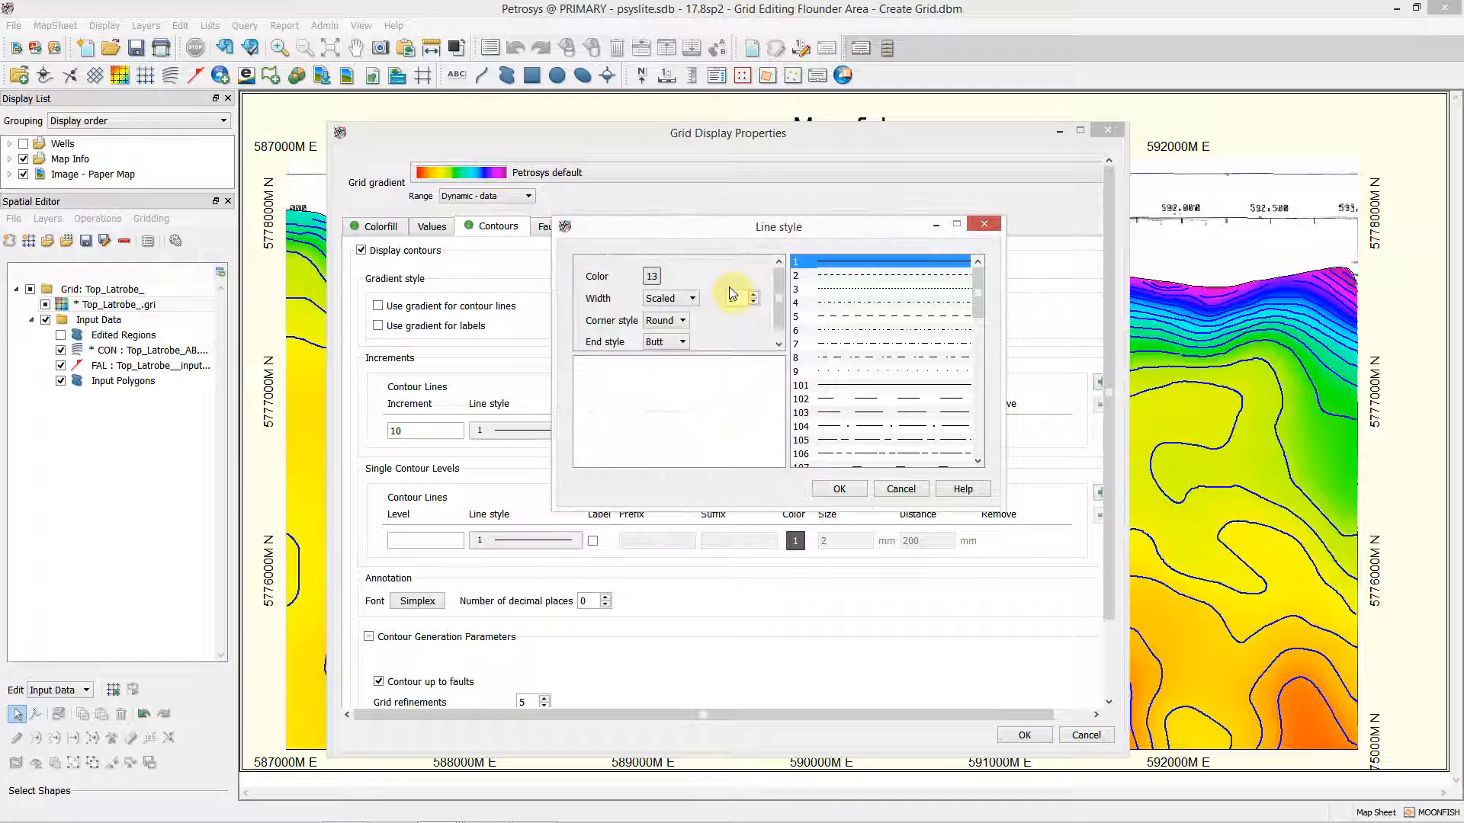
pyautogui.click(840, 491)
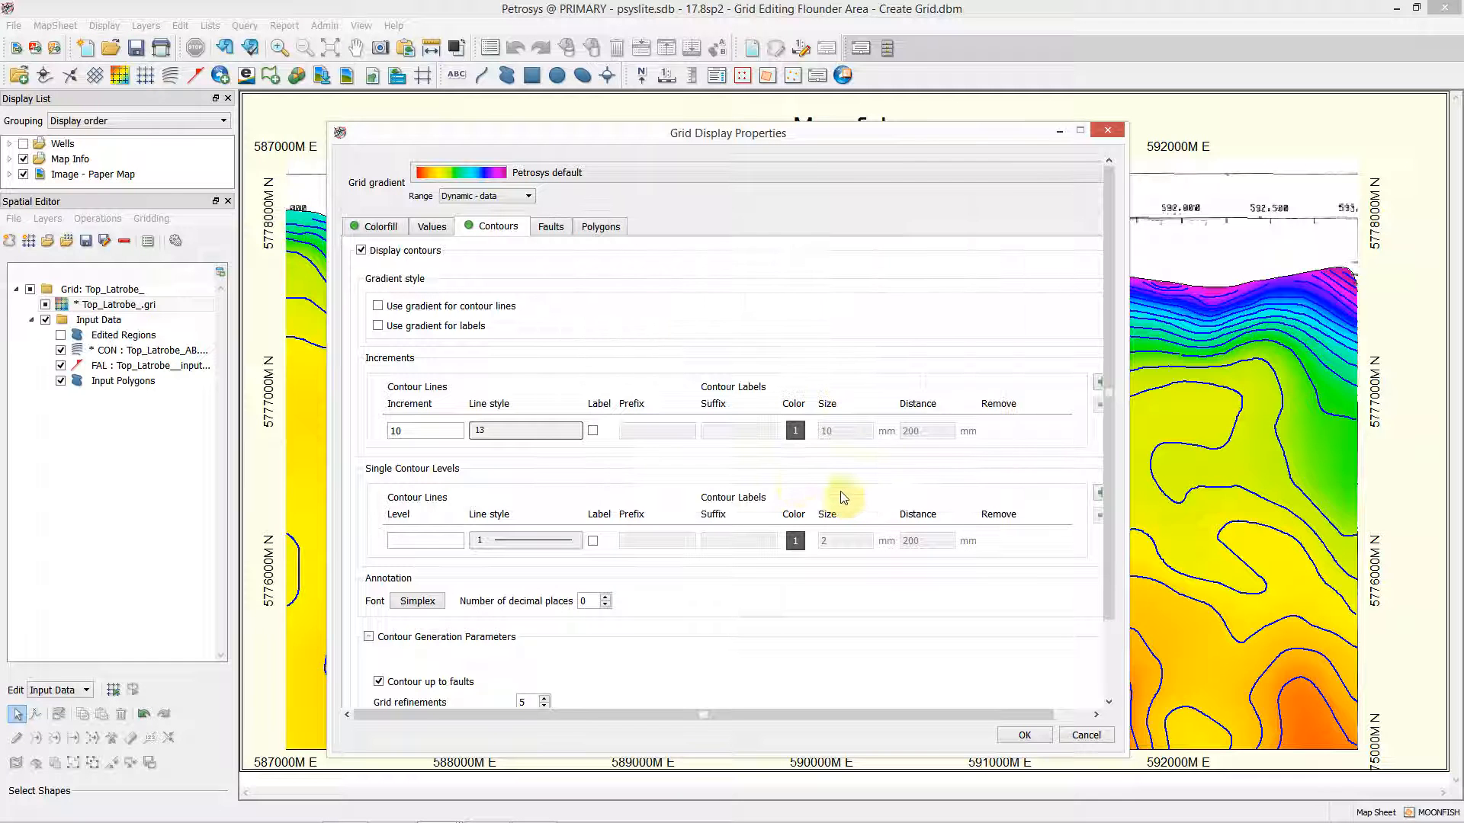
pyautogui.click(594, 433)
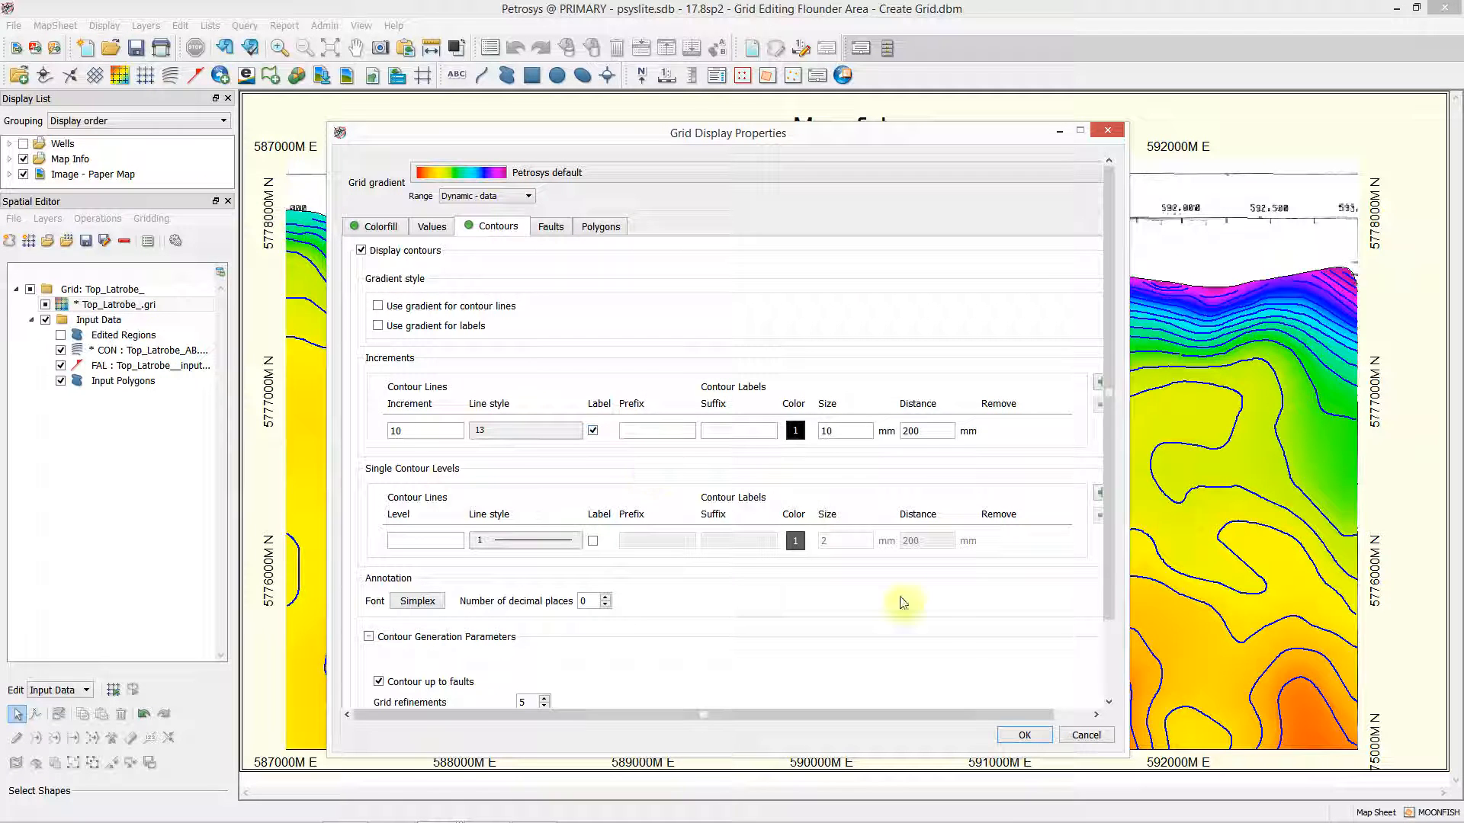
pyautogui.click(1025, 736)
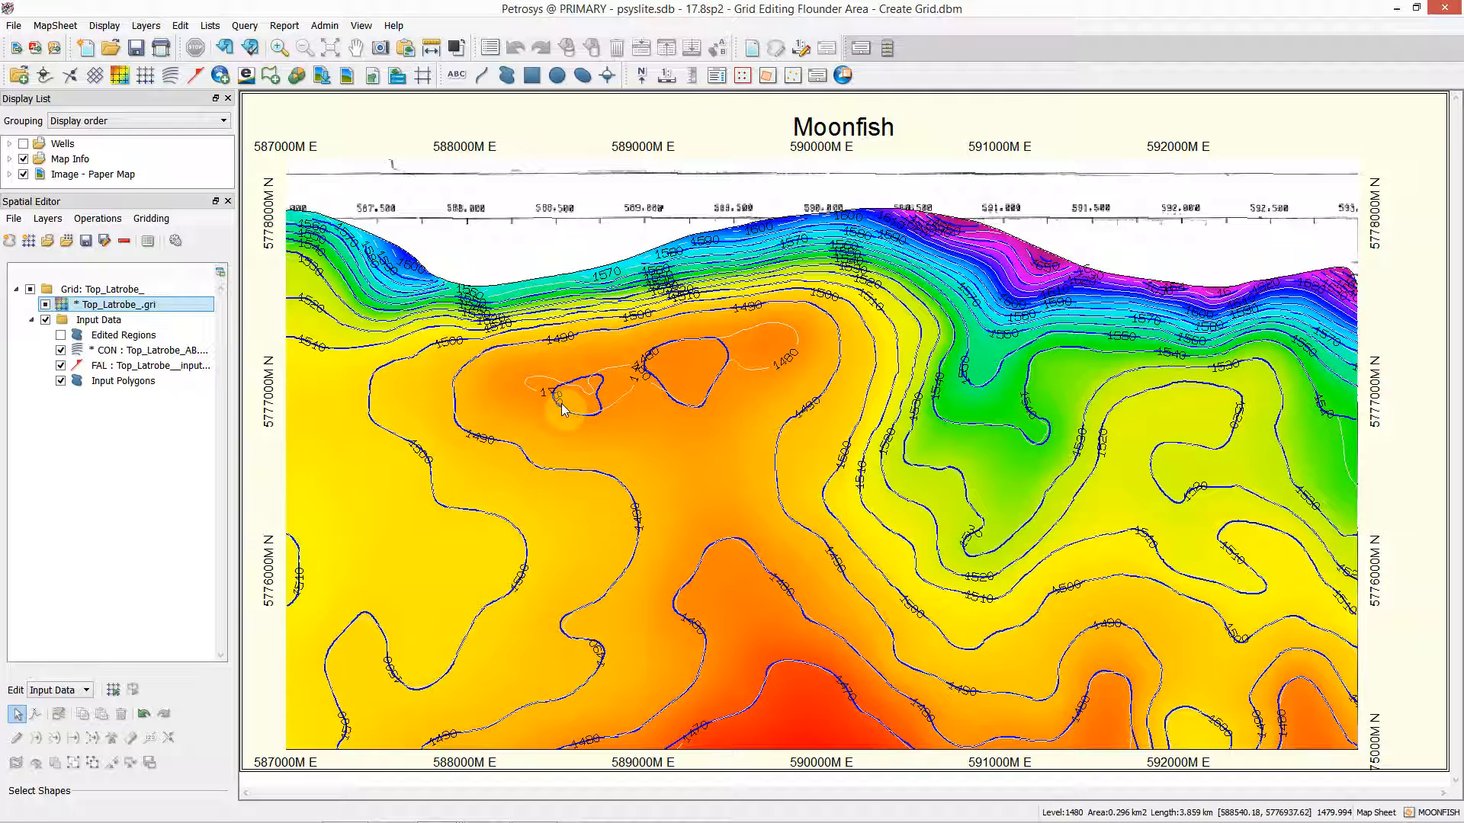
# - Change the Top_Latrobe_ grid definition to 50 x 50 metre cells and recreate the grid from the input data
pyautogui.click(149, 309)
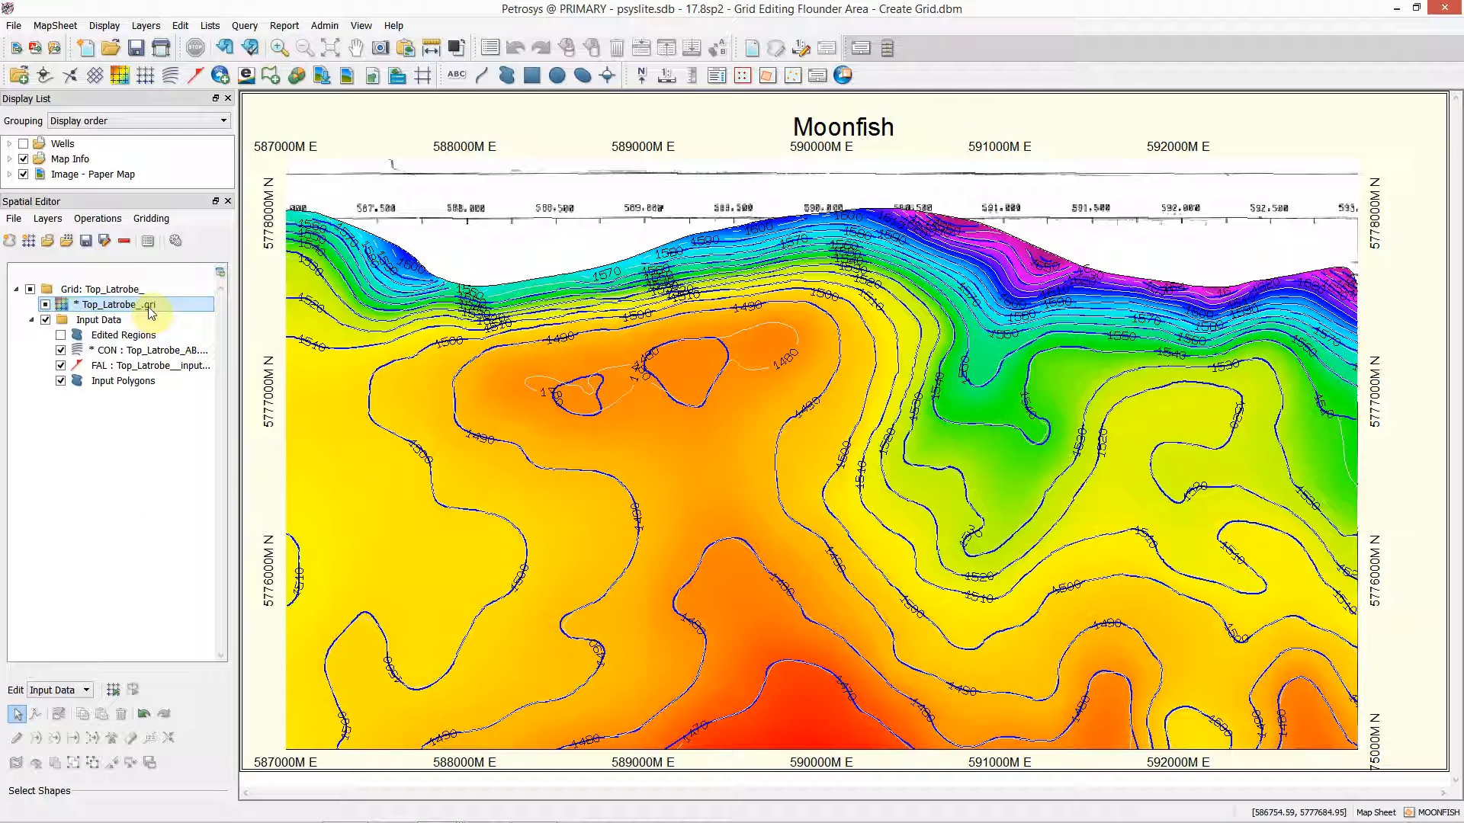
pyautogui.rightClick(151, 312)
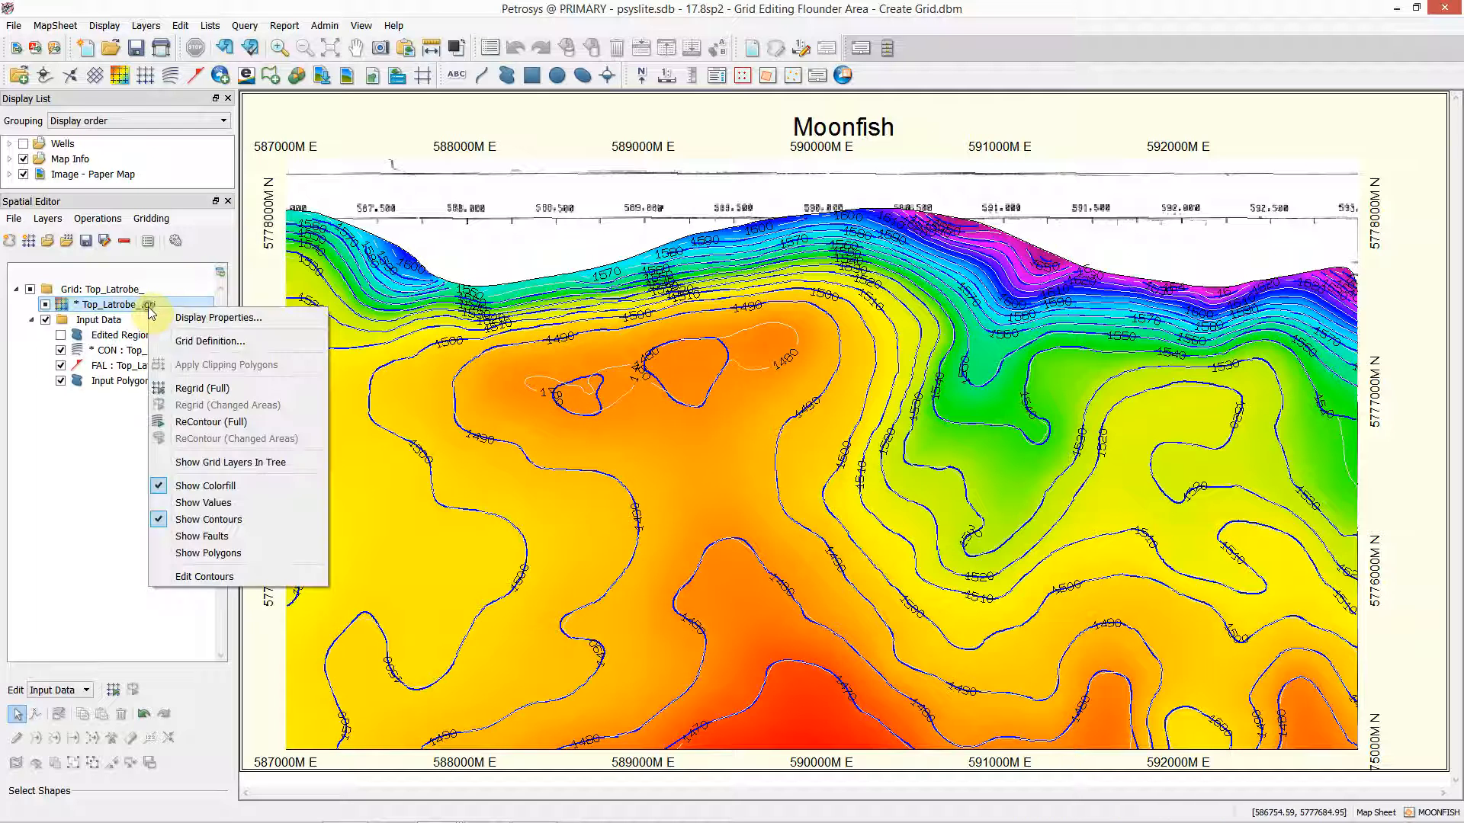
pyautogui.click(192, 342)
pyautogui.doubleClick(622, 411)
pyautogui.write('50')
pyautogui.press('Tab')
pyautogui.write('50')
pyautogui.click(965, 583)
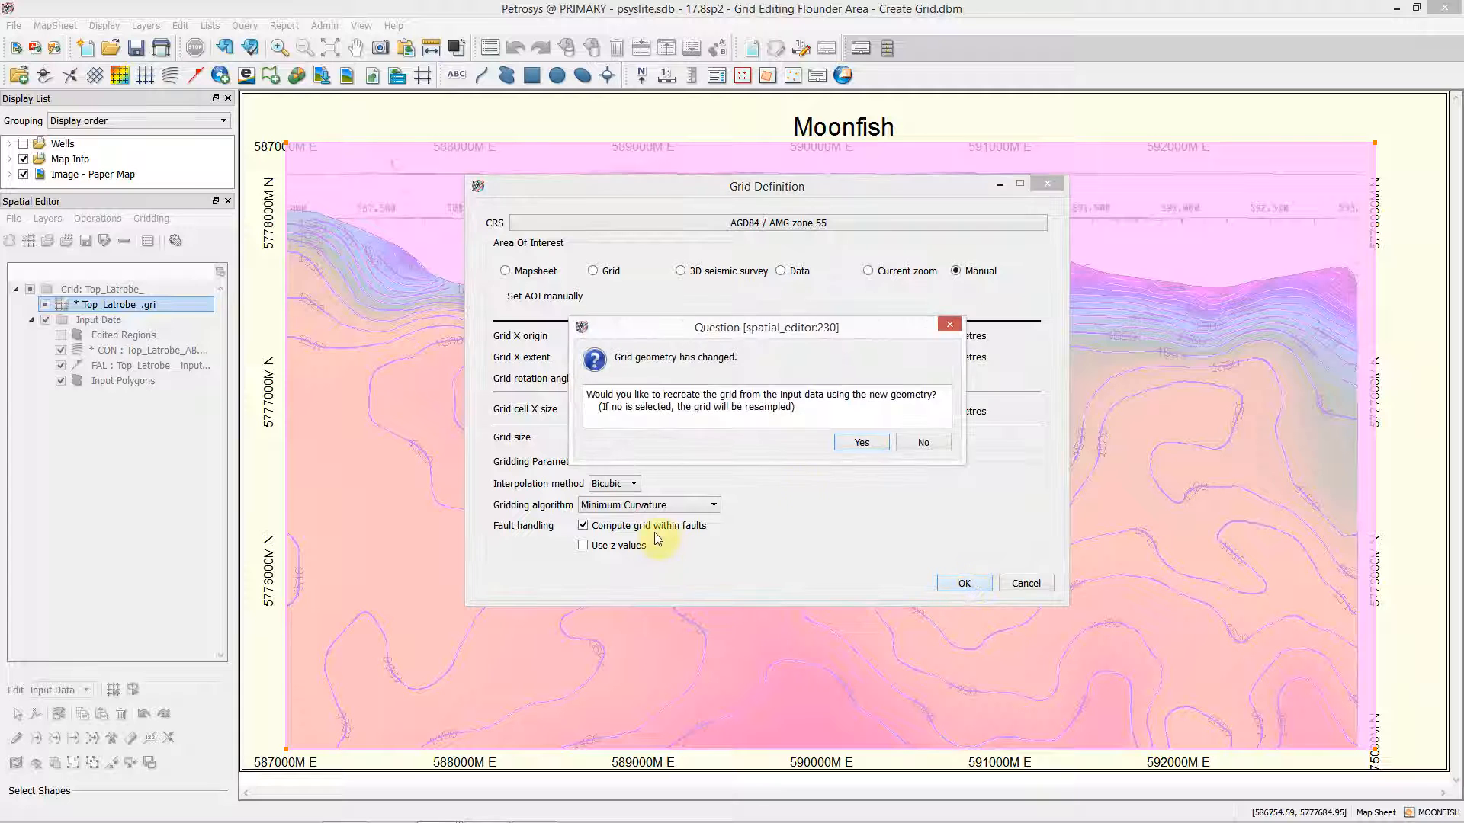
pyautogui.click(866, 448)
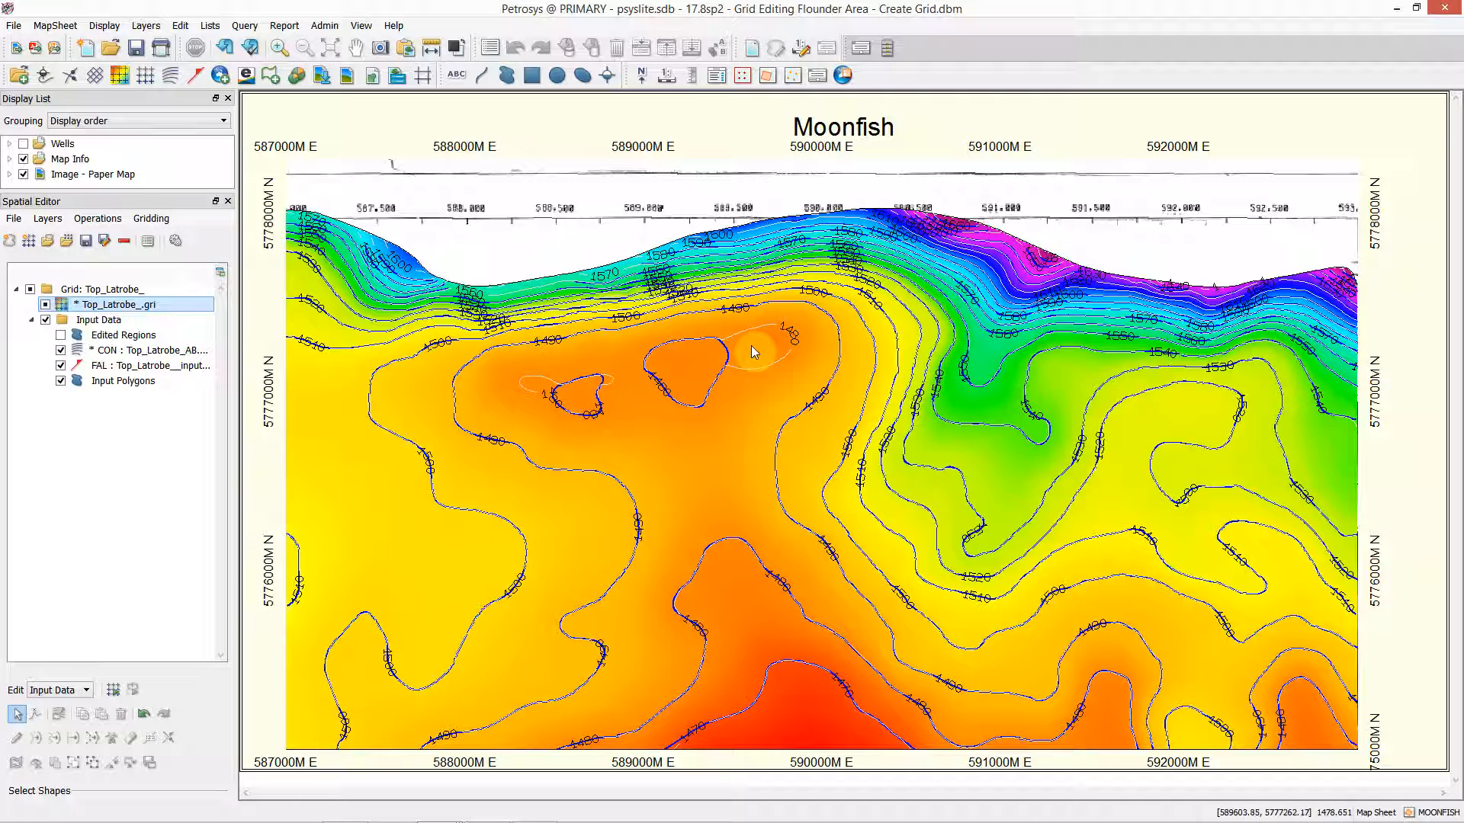
# - Digitize a closed contour in the CON input layer around both small 1480 closures and give it level 1485
pyautogui.click(145, 350)
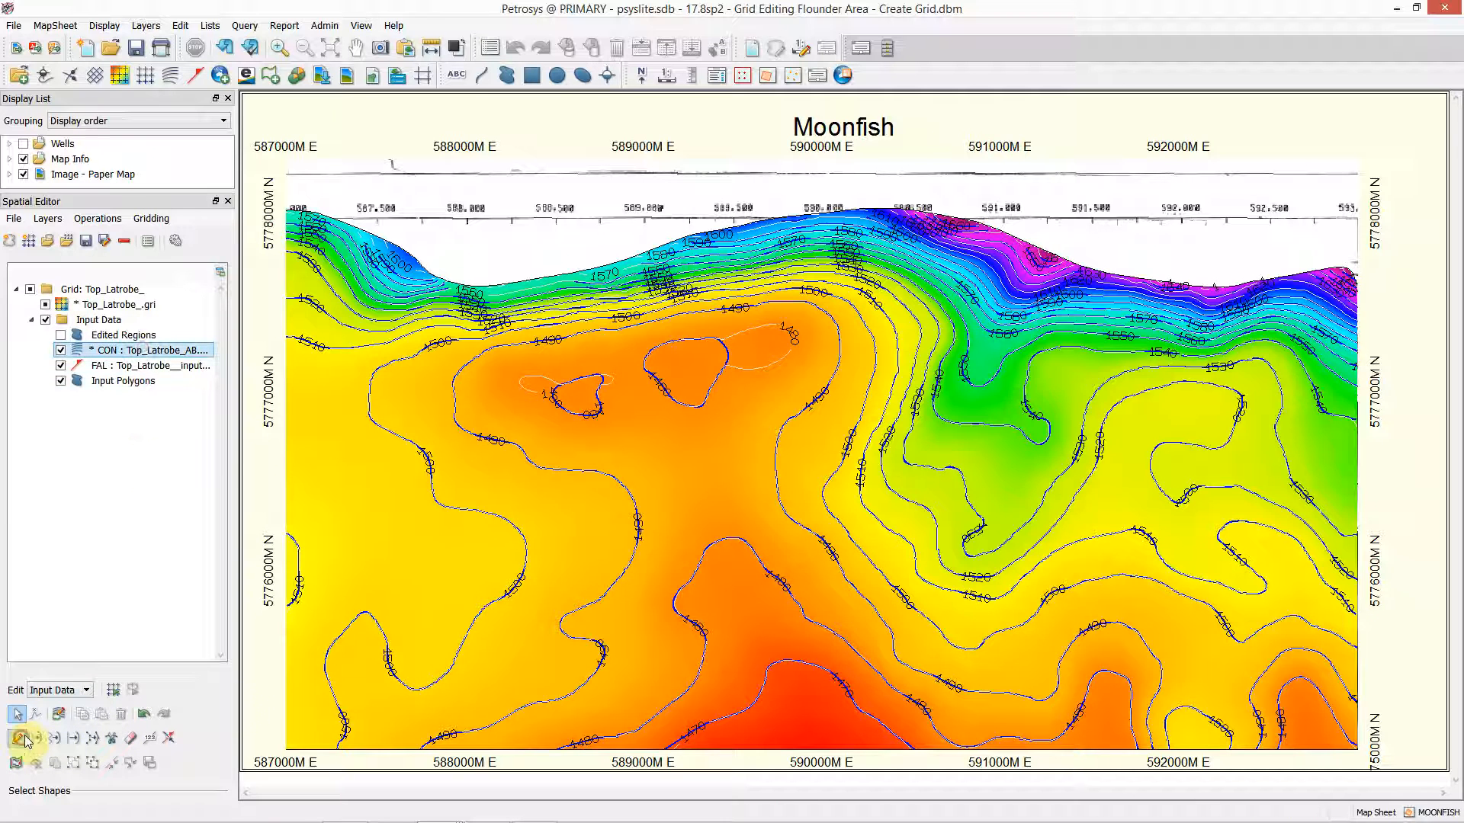
pyautogui.click(20, 739)
pyautogui.moveTo(632, 344)
pyautogui.mouseDown()
pyautogui.moveTo(526, 386)
pyautogui.moveTo(549, 424)
pyautogui.moveTo(662, 432)
pyautogui.moveTo(678, 453)
pyautogui.moveTo(749, 414)
pyautogui.moveTo(763, 356)
pyautogui.moveTo(741, 328)
pyautogui.moveTo(644, 329)
pyautogui.moveTo(635, 343)
pyautogui.mouseUp()
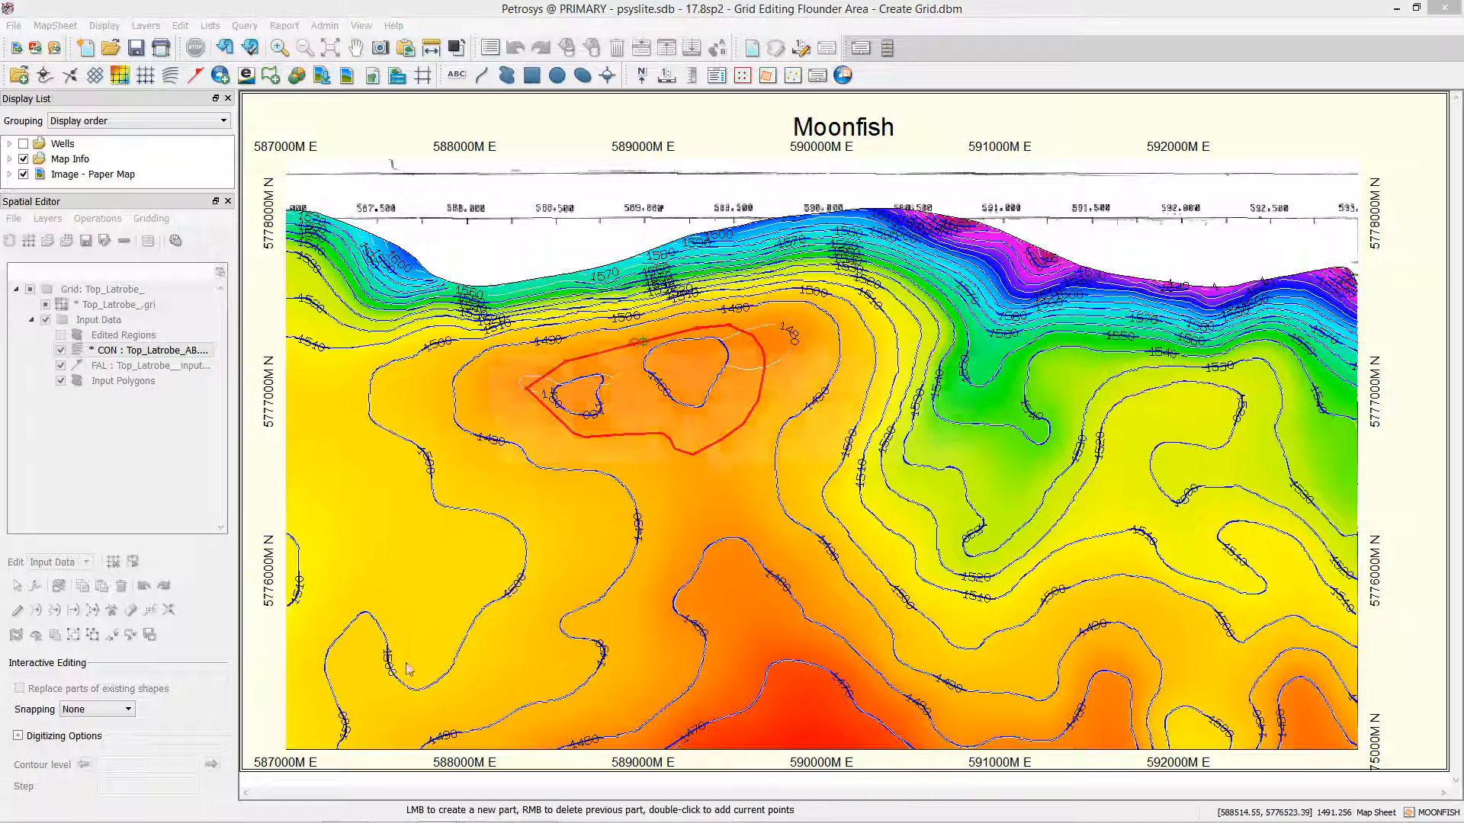
pyautogui.doubleClick(589, 419)
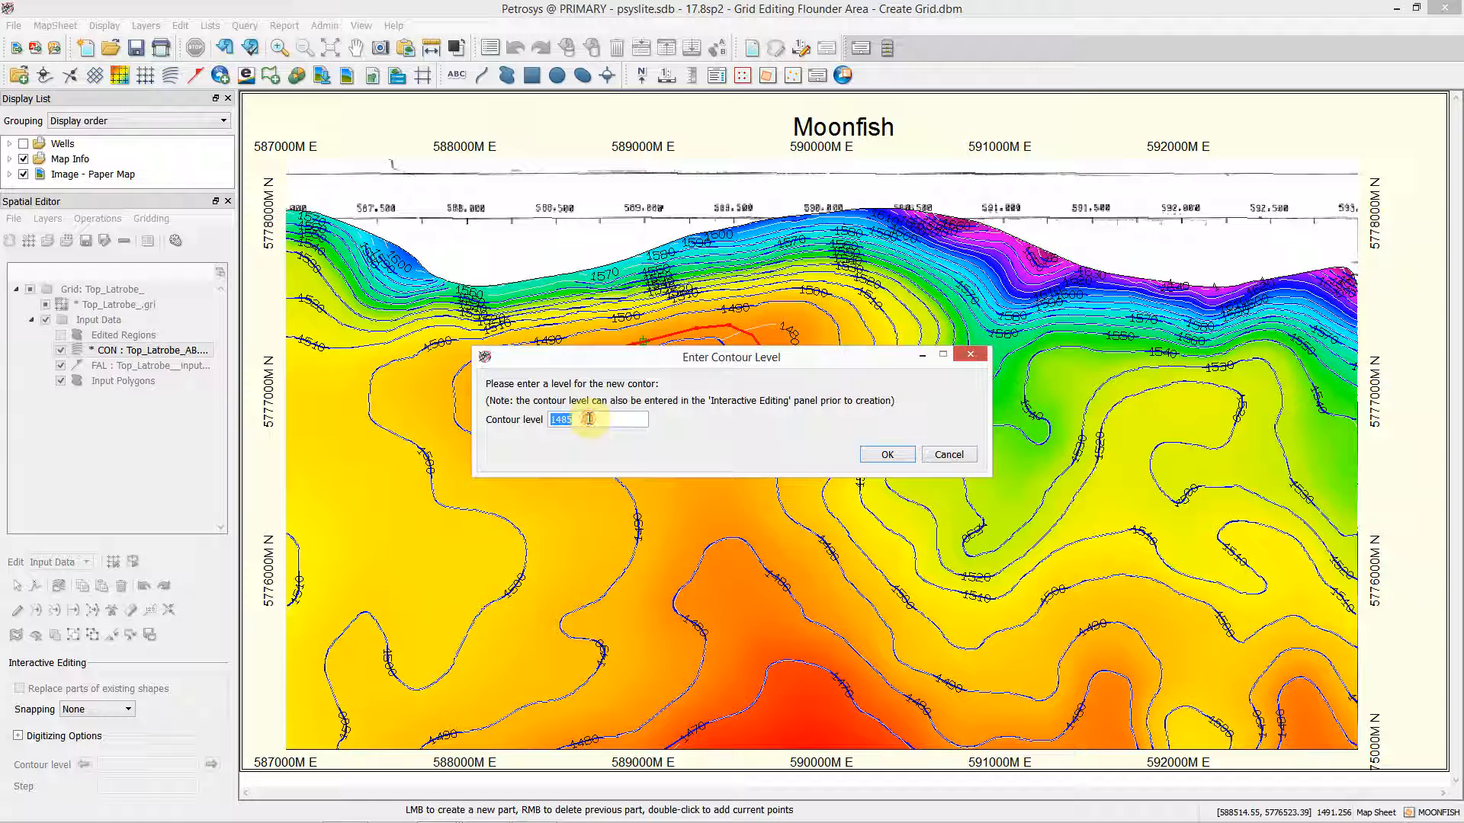
pyautogui.moveTo(622, 358); pyautogui.dragTo(787, 469)
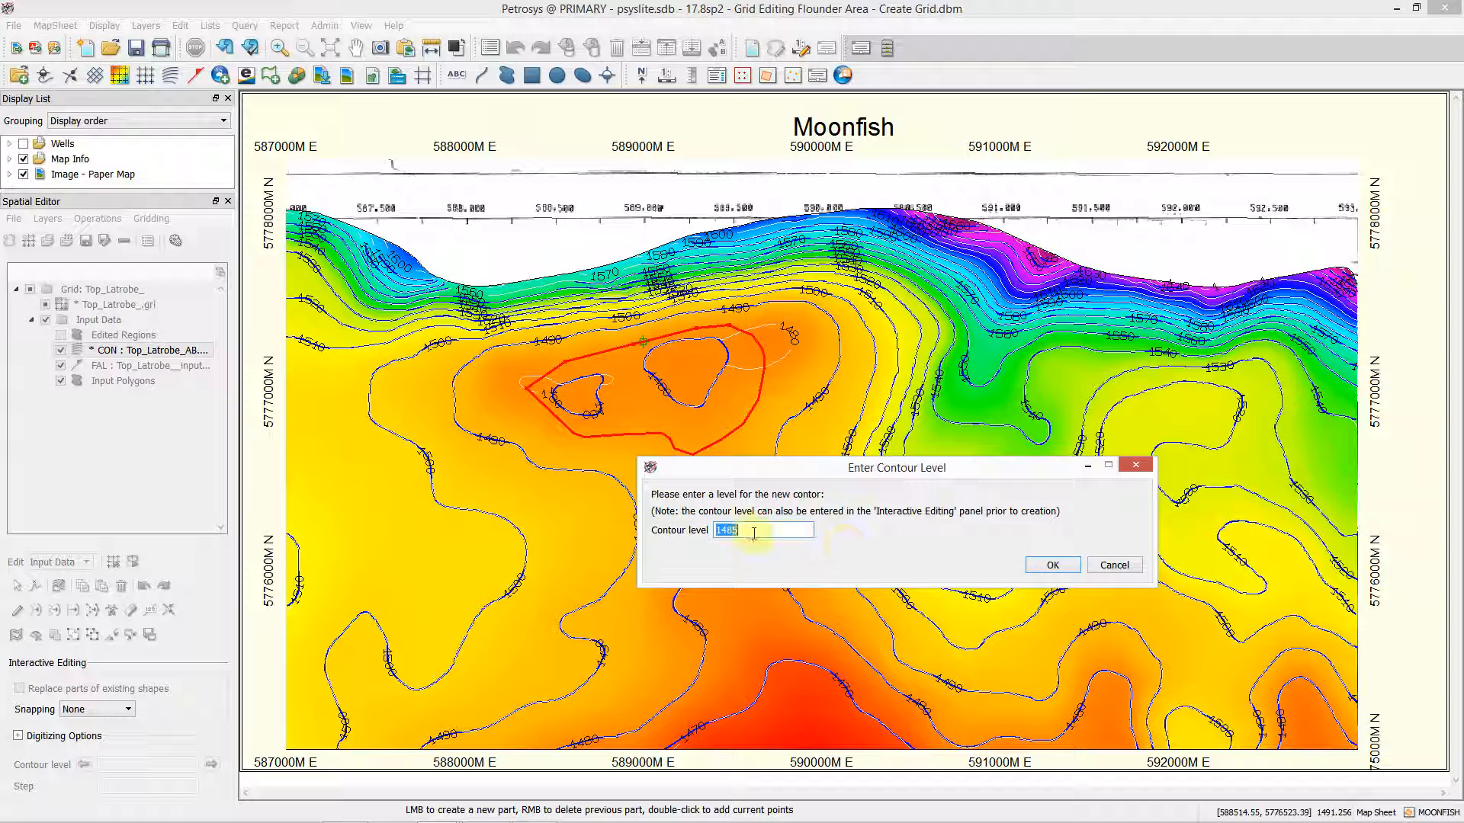
pyautogui.click(1051, 565)
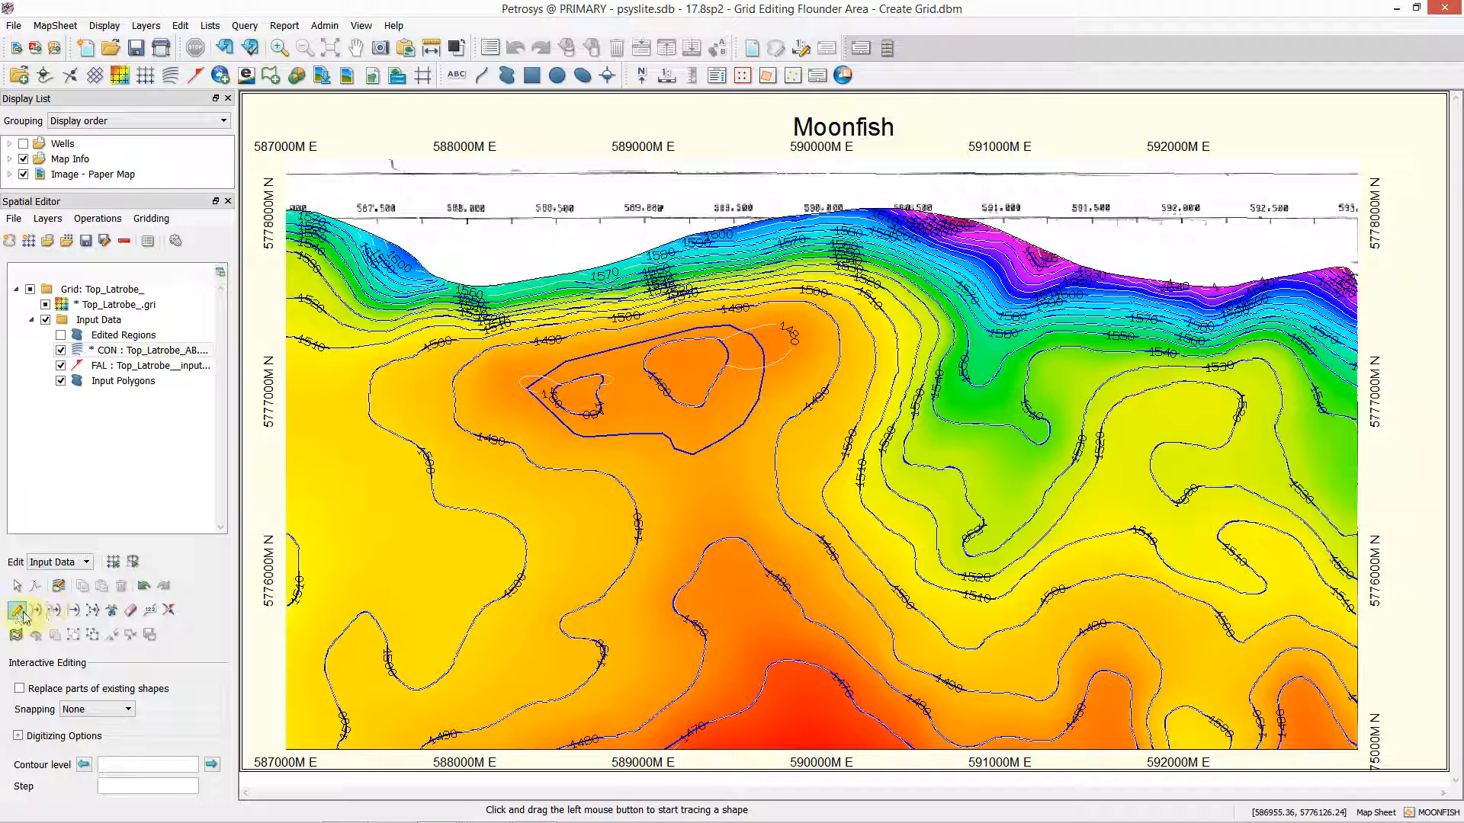
# - Smooth the 1485 contour's western tip and southern side with the Interactive method and a smaller edit circle, and regrid
pyautogui.click(54, 614)
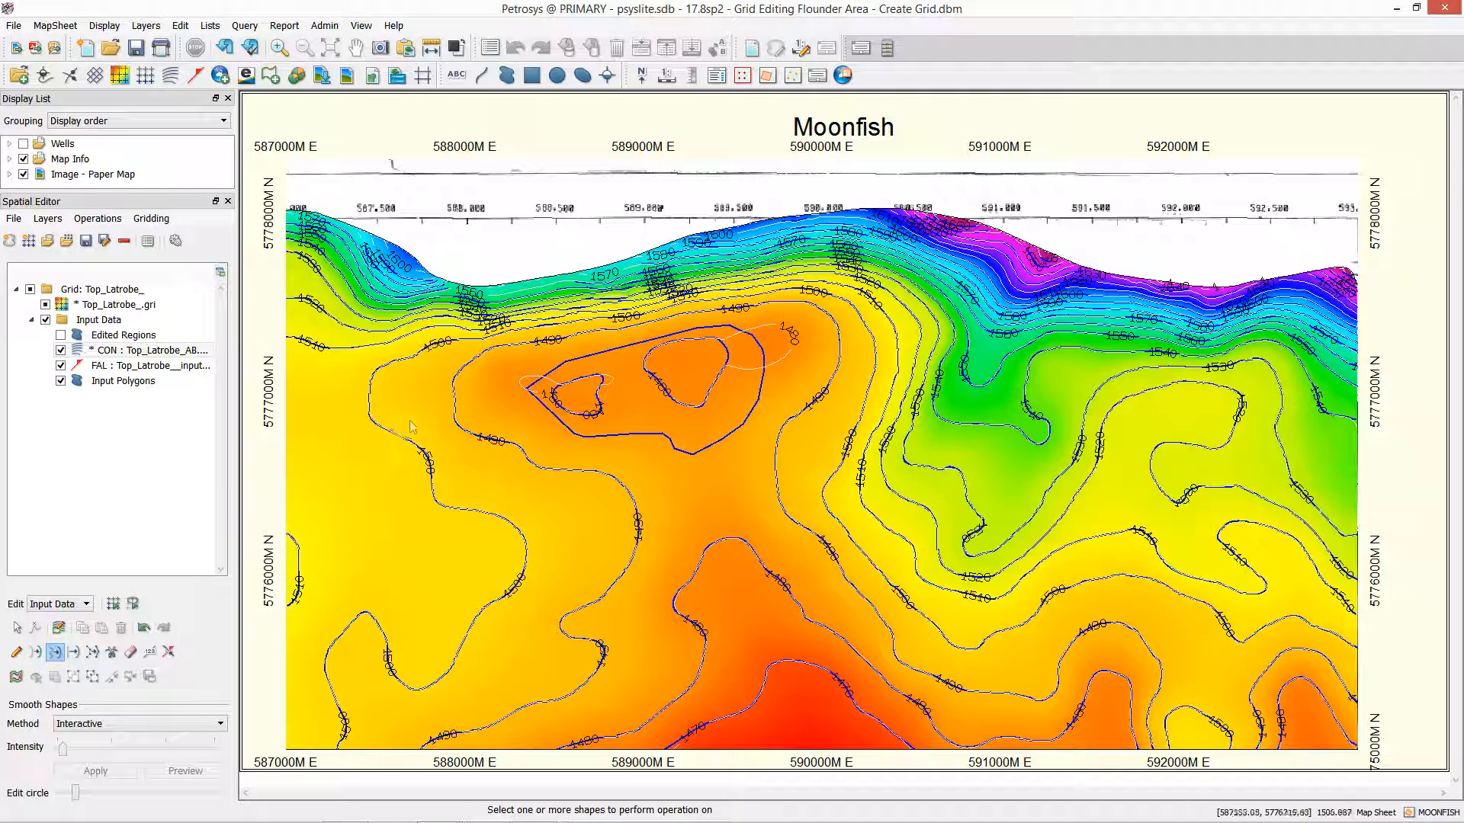
pyautogui.click(532, 391)
pyautogui.click(532, 392)
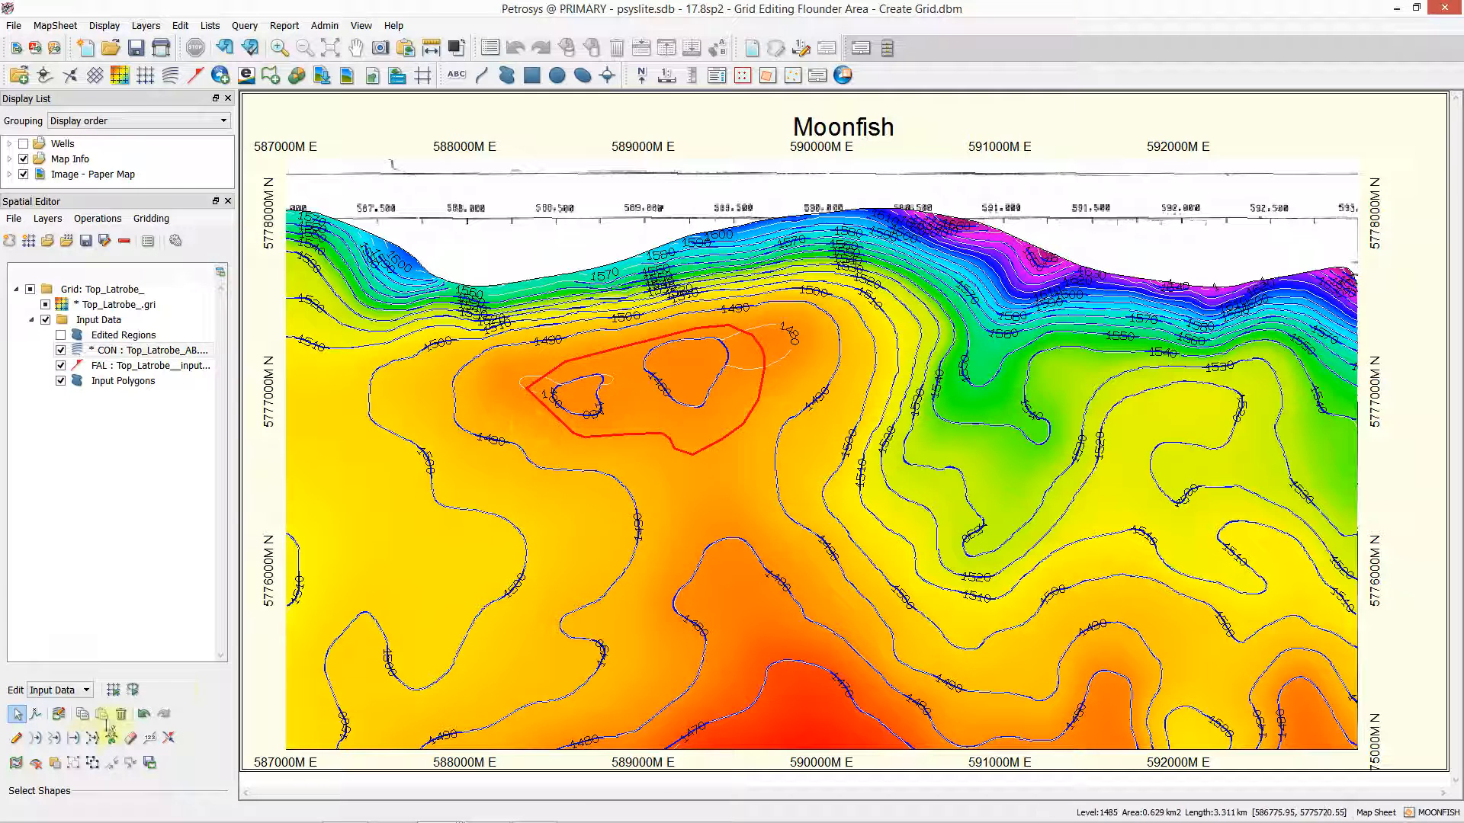
pyautogui.click(51, 739)
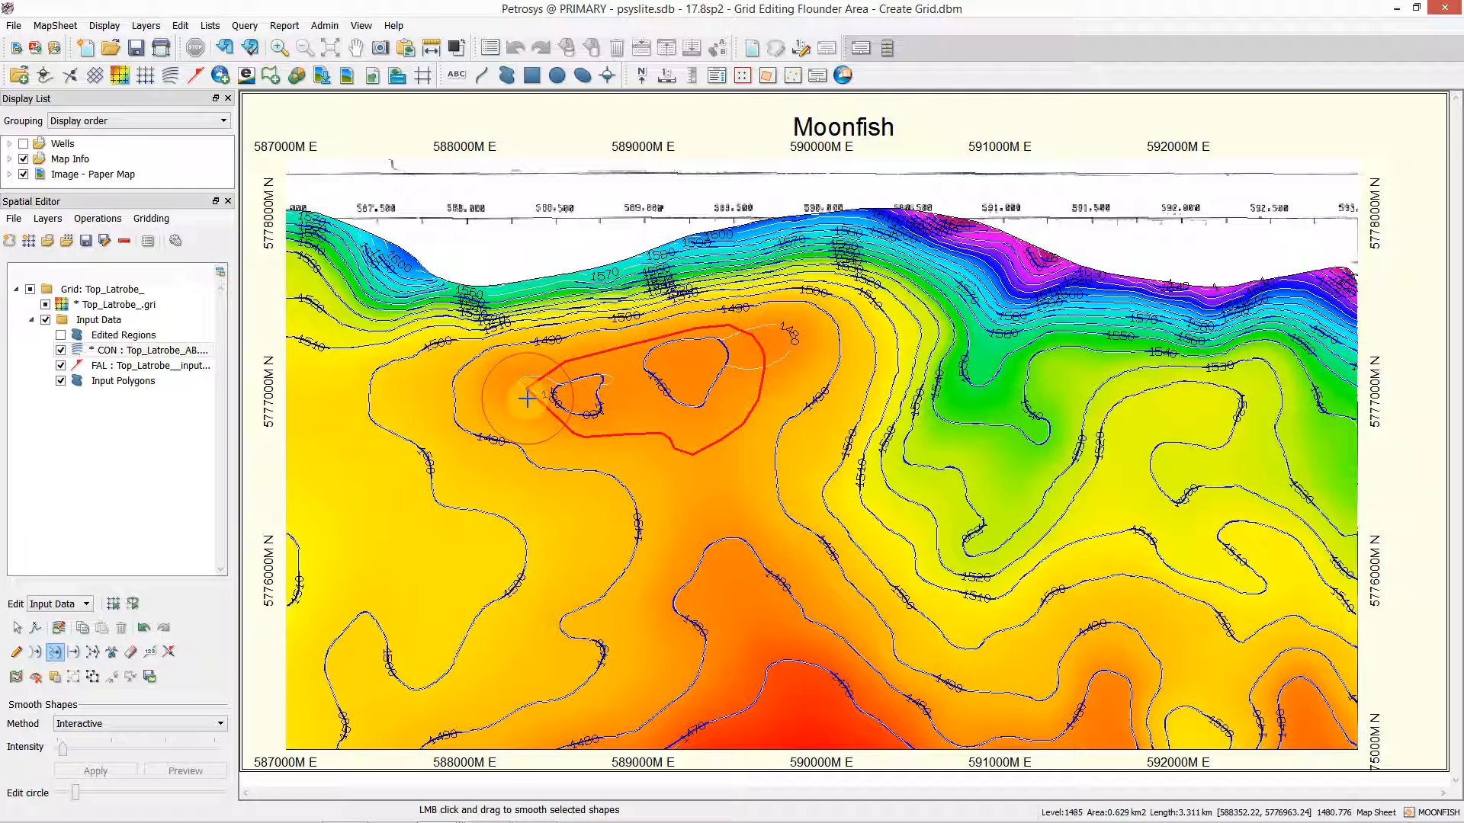
pyautogui.scroll(3, 527, 399)
pyautogui.scroll(-5, 527, 398)
pyautogui.moveTo(527, 399); pyautogui.dragTo(527, 397)
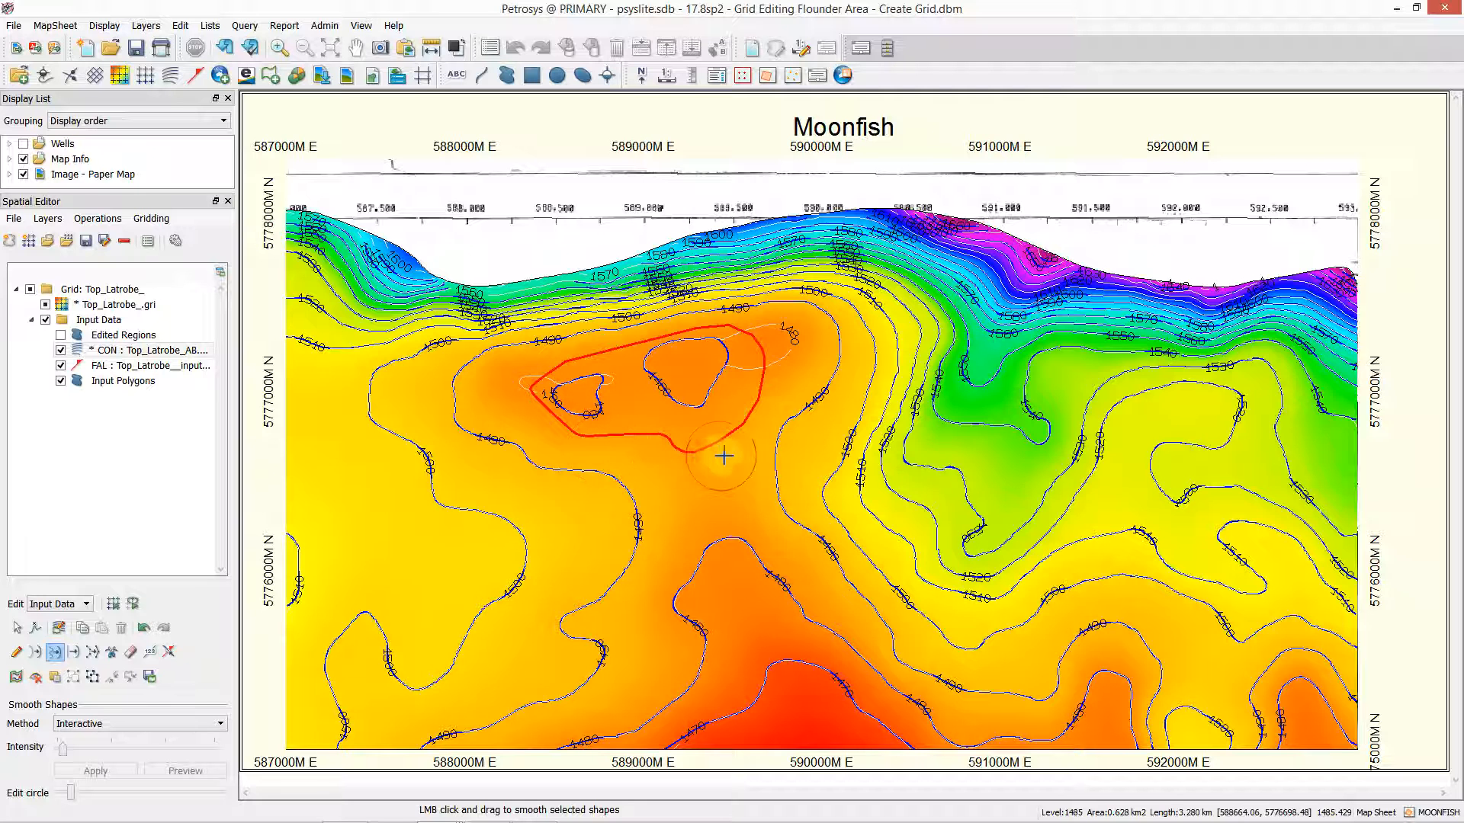
pyautogui.click(131, 605)
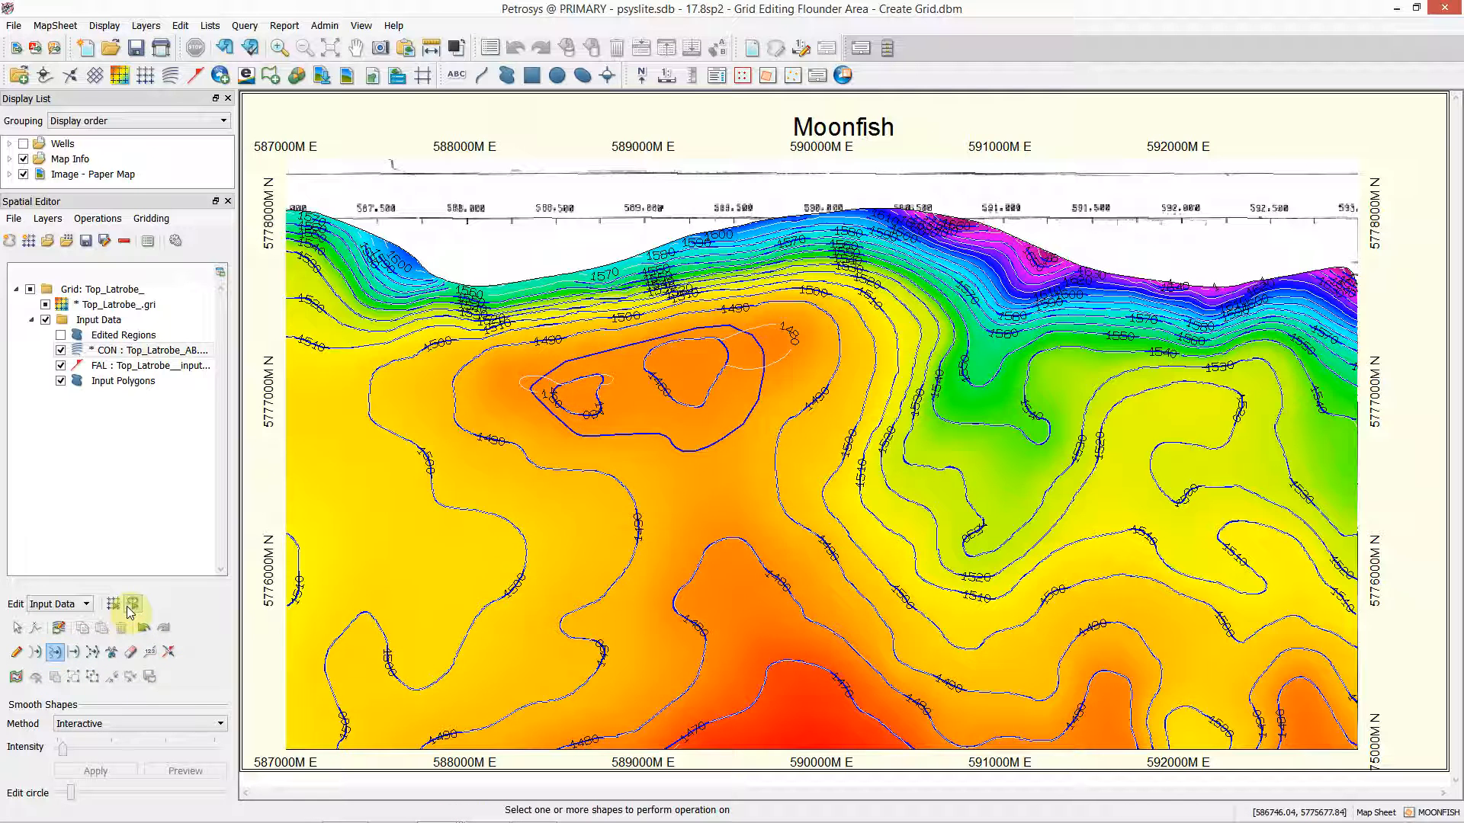
pyautogui.click(116, 606)
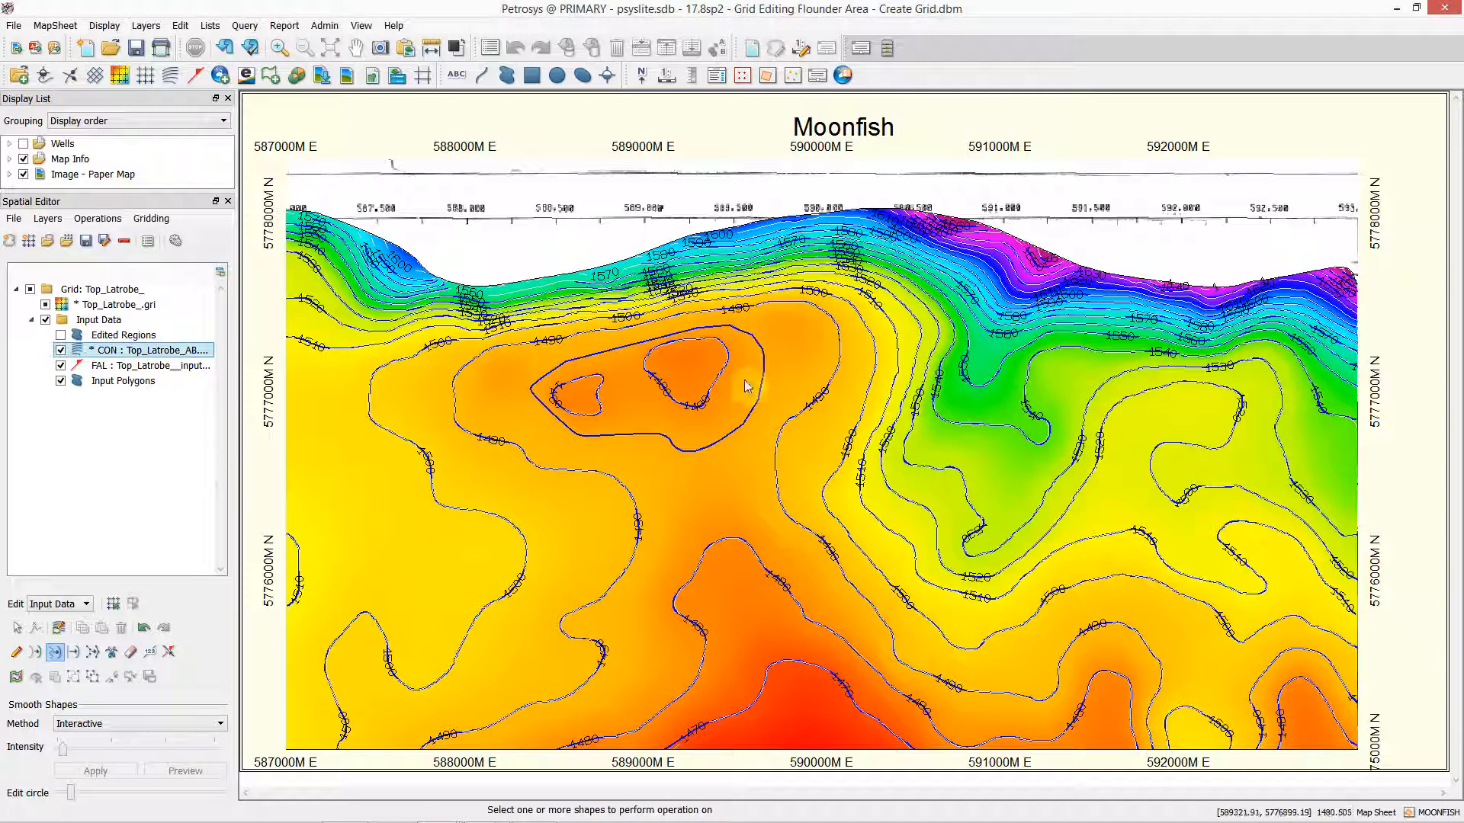
# - Save the Top_Latrobe_ grid and close the Spatial Editor, discarding the unsaved changes to the CON contour layer
pyautogui.click(86, 241)
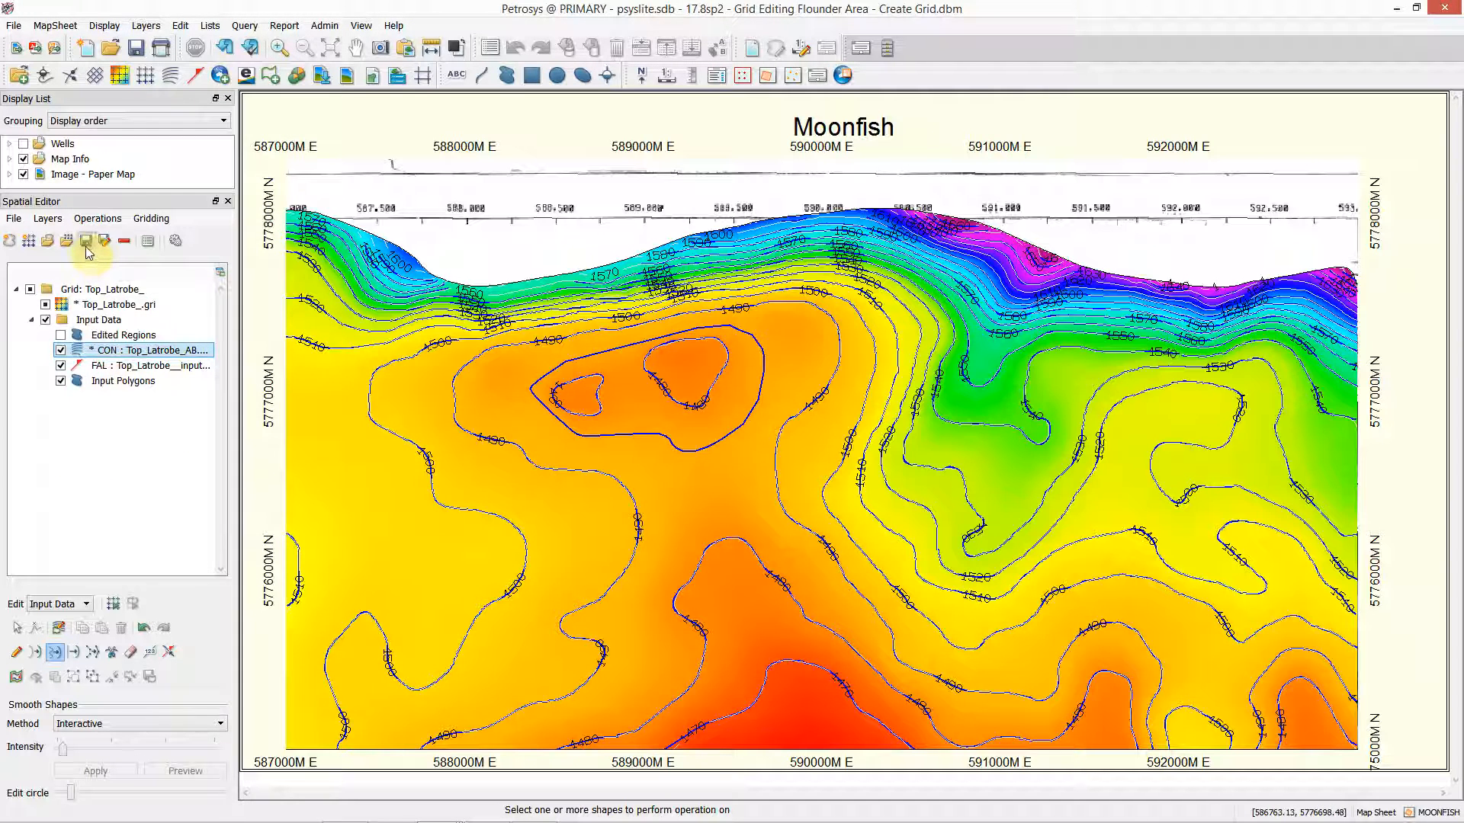
pyautogui.click(228, 202)
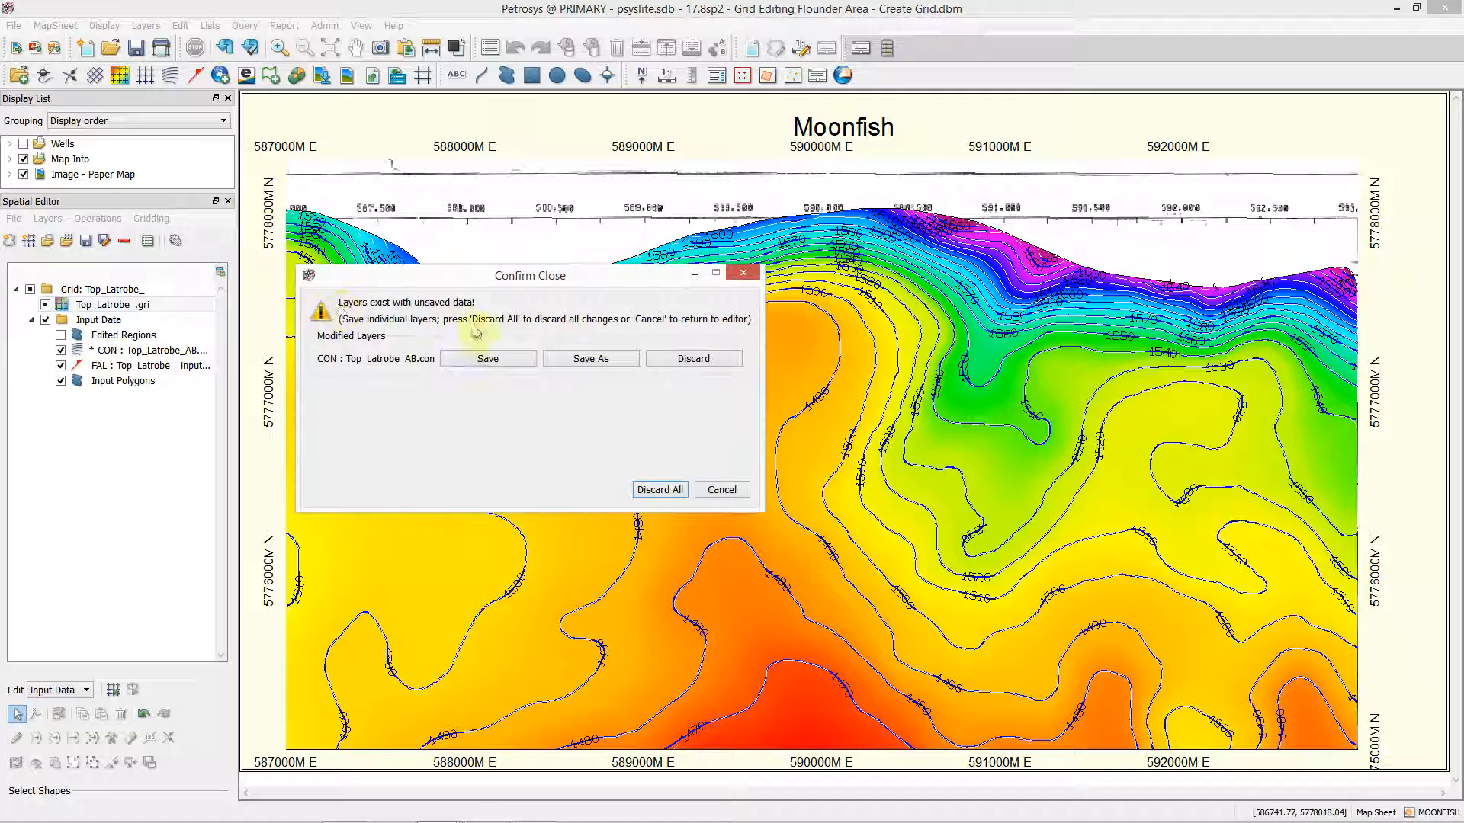
pyautogui.click(713, 359)
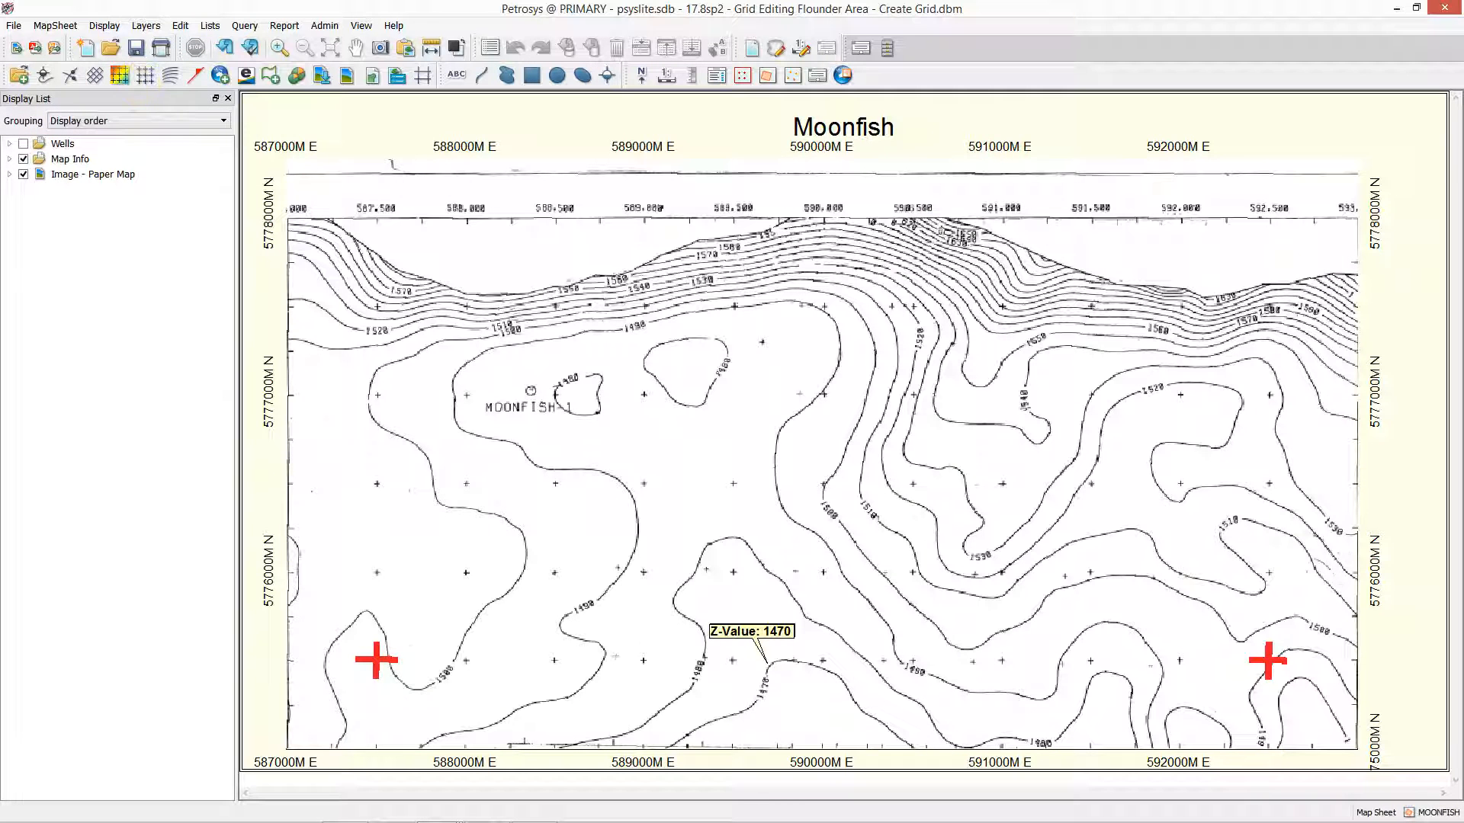
# - Add the grid file Top_Latrobe_.gri to the map as a colorfill layer with contours, using the Petrosys default gradient
pyautogui.click(120, 74)
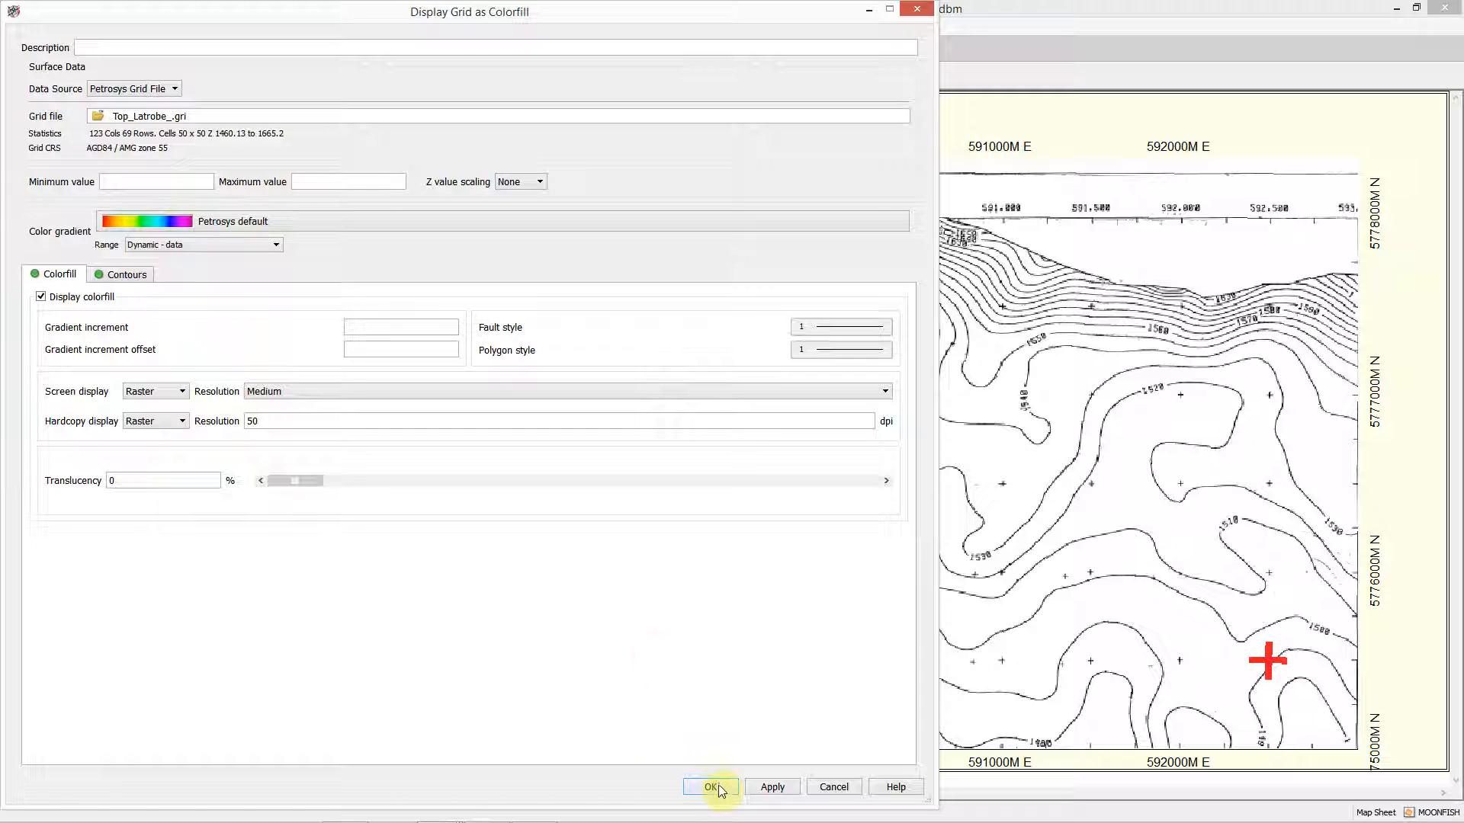
pyautogui.click(124, 275)
pyautogui.click(59, 274)
pyautogui.click(720, 788)
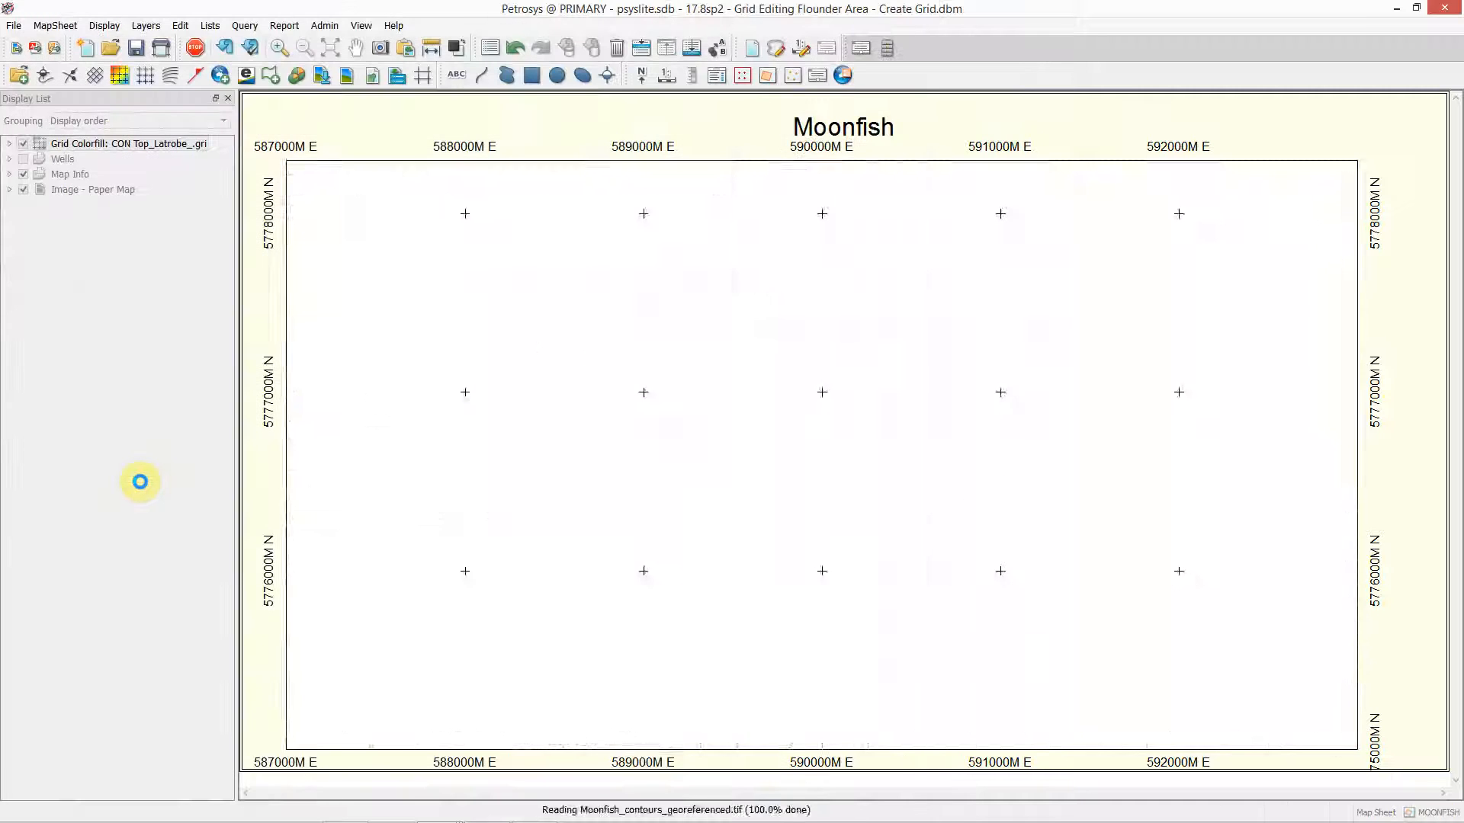